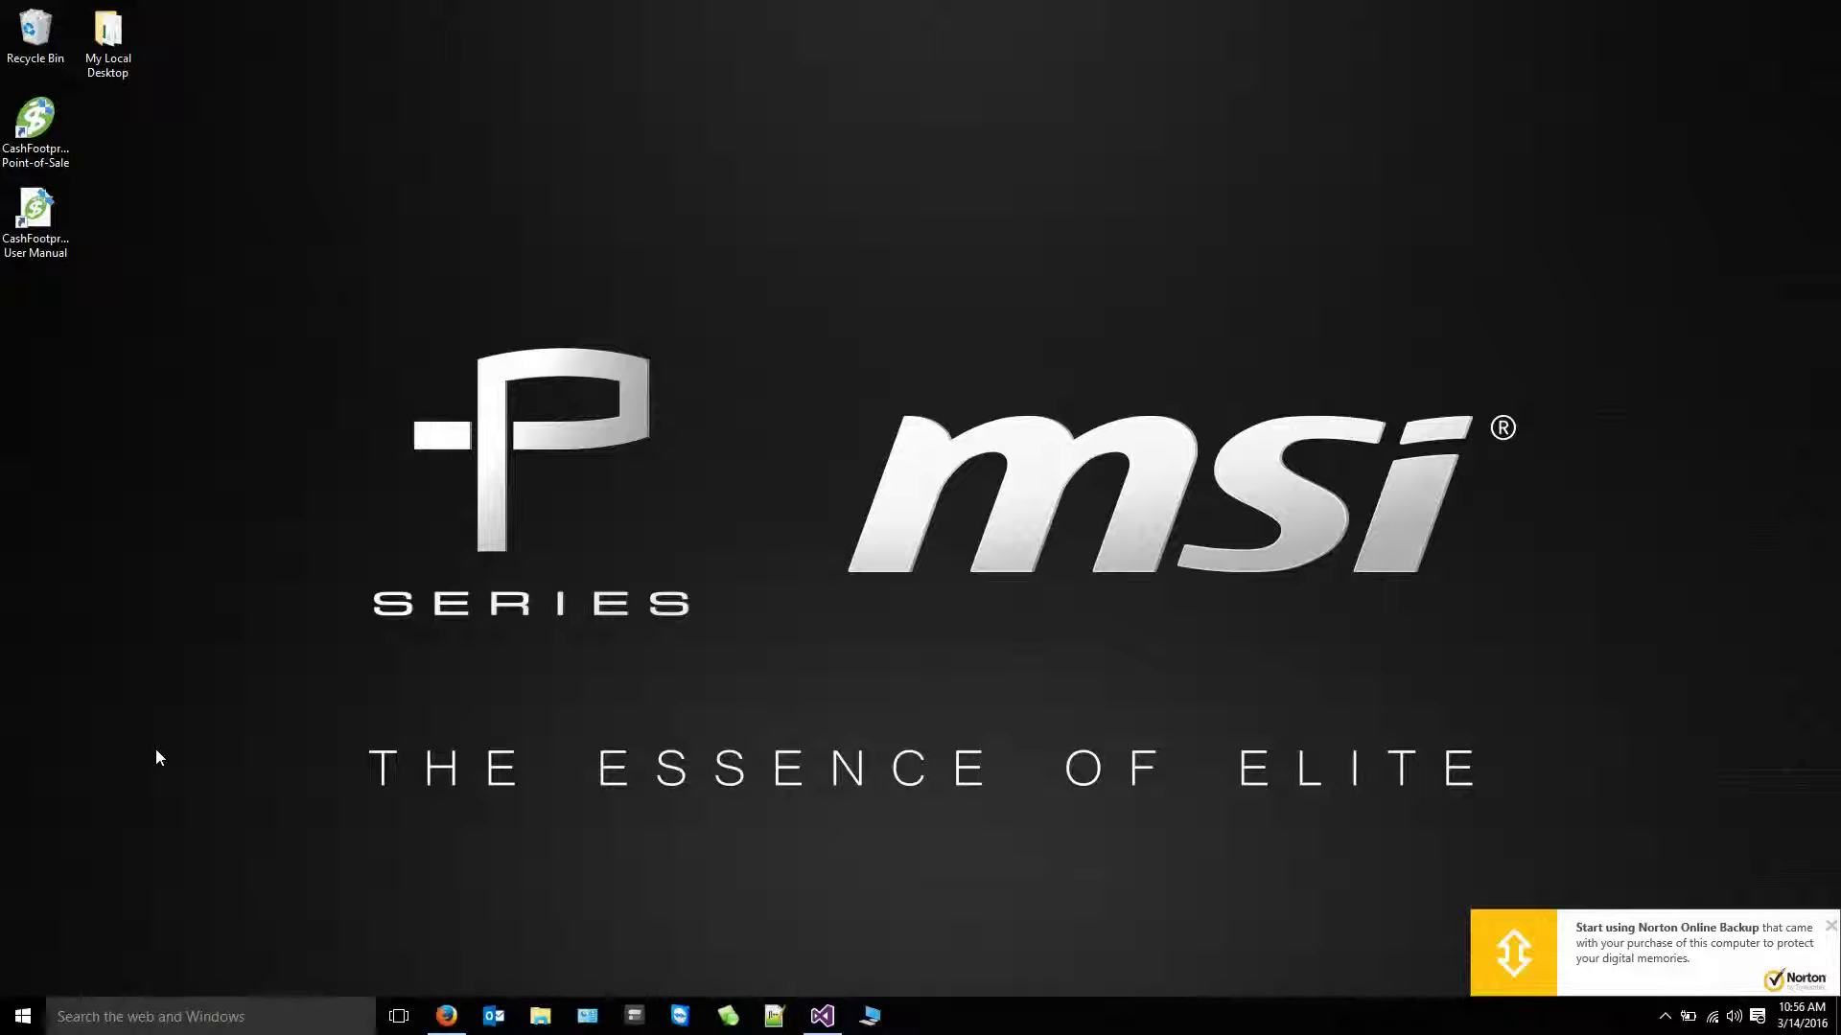
- Launch SQL Server 2014 Configuration Manager from the Start menu's Microsoft SQL Server folders
{"action": "left_click", "coordinate": [23, 1018]}
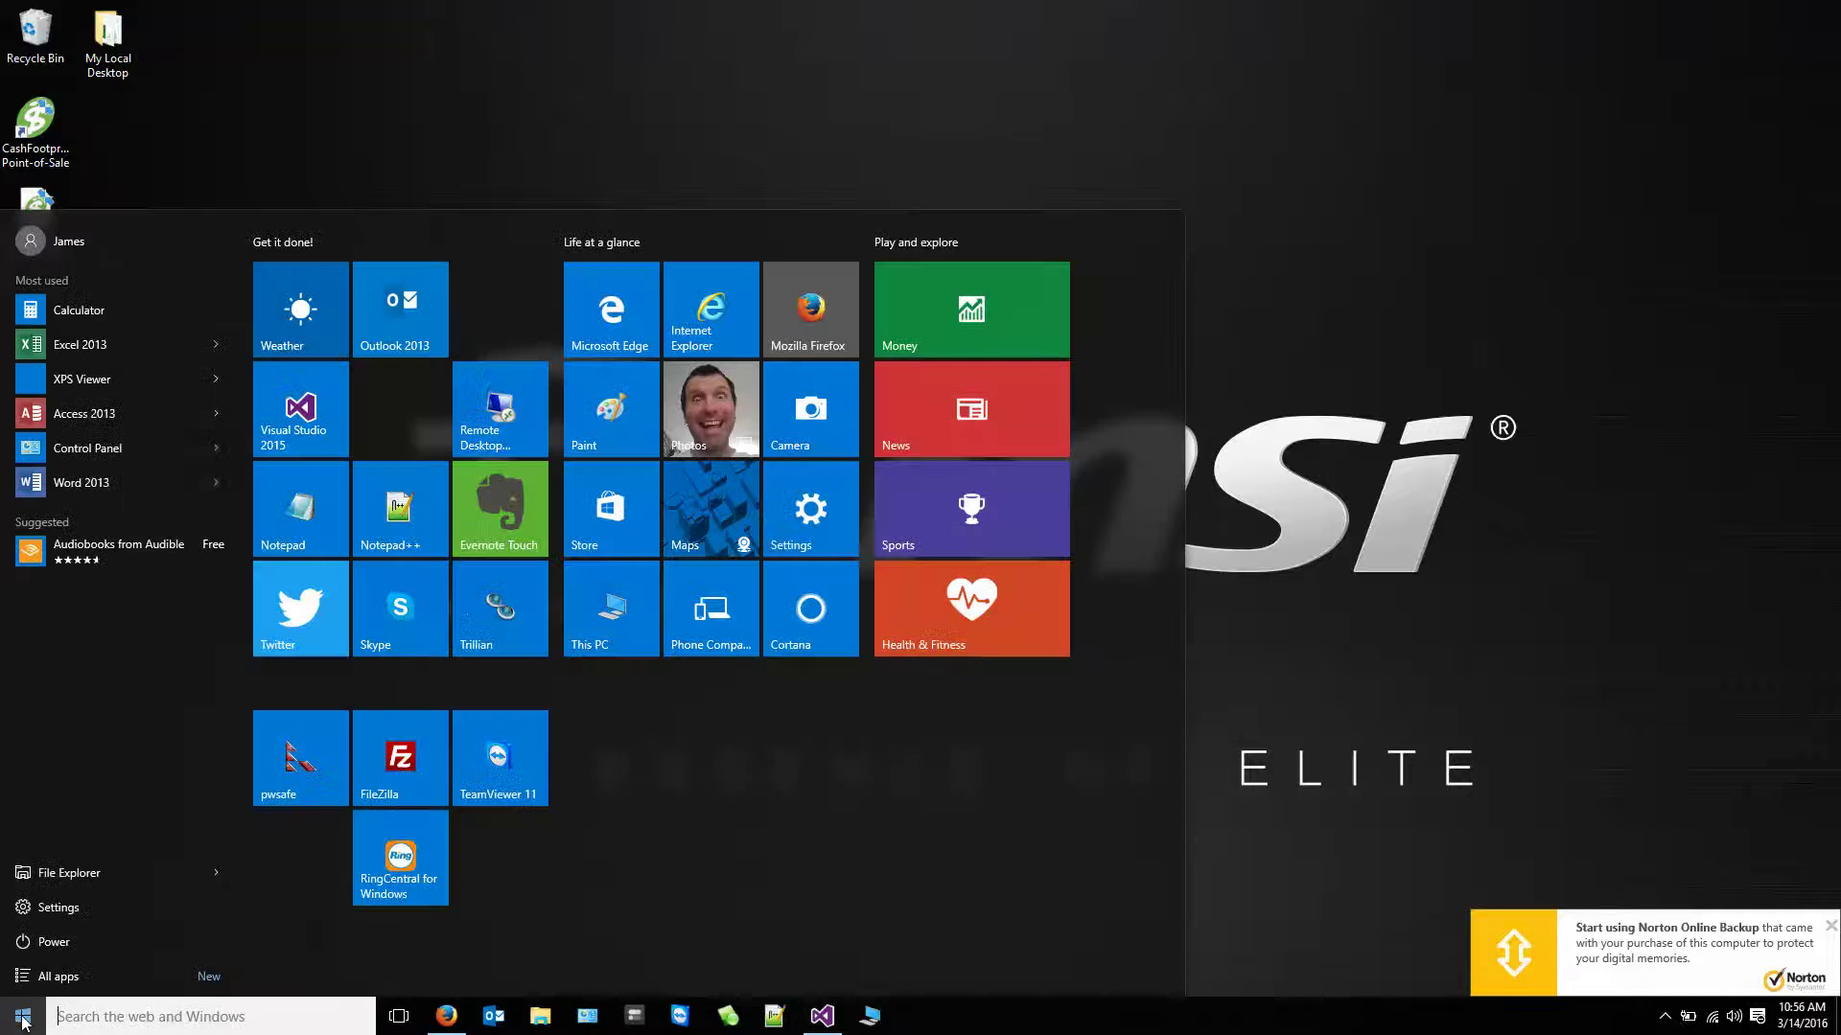
{"action": "left_click", "coordinate": [59, 977]}
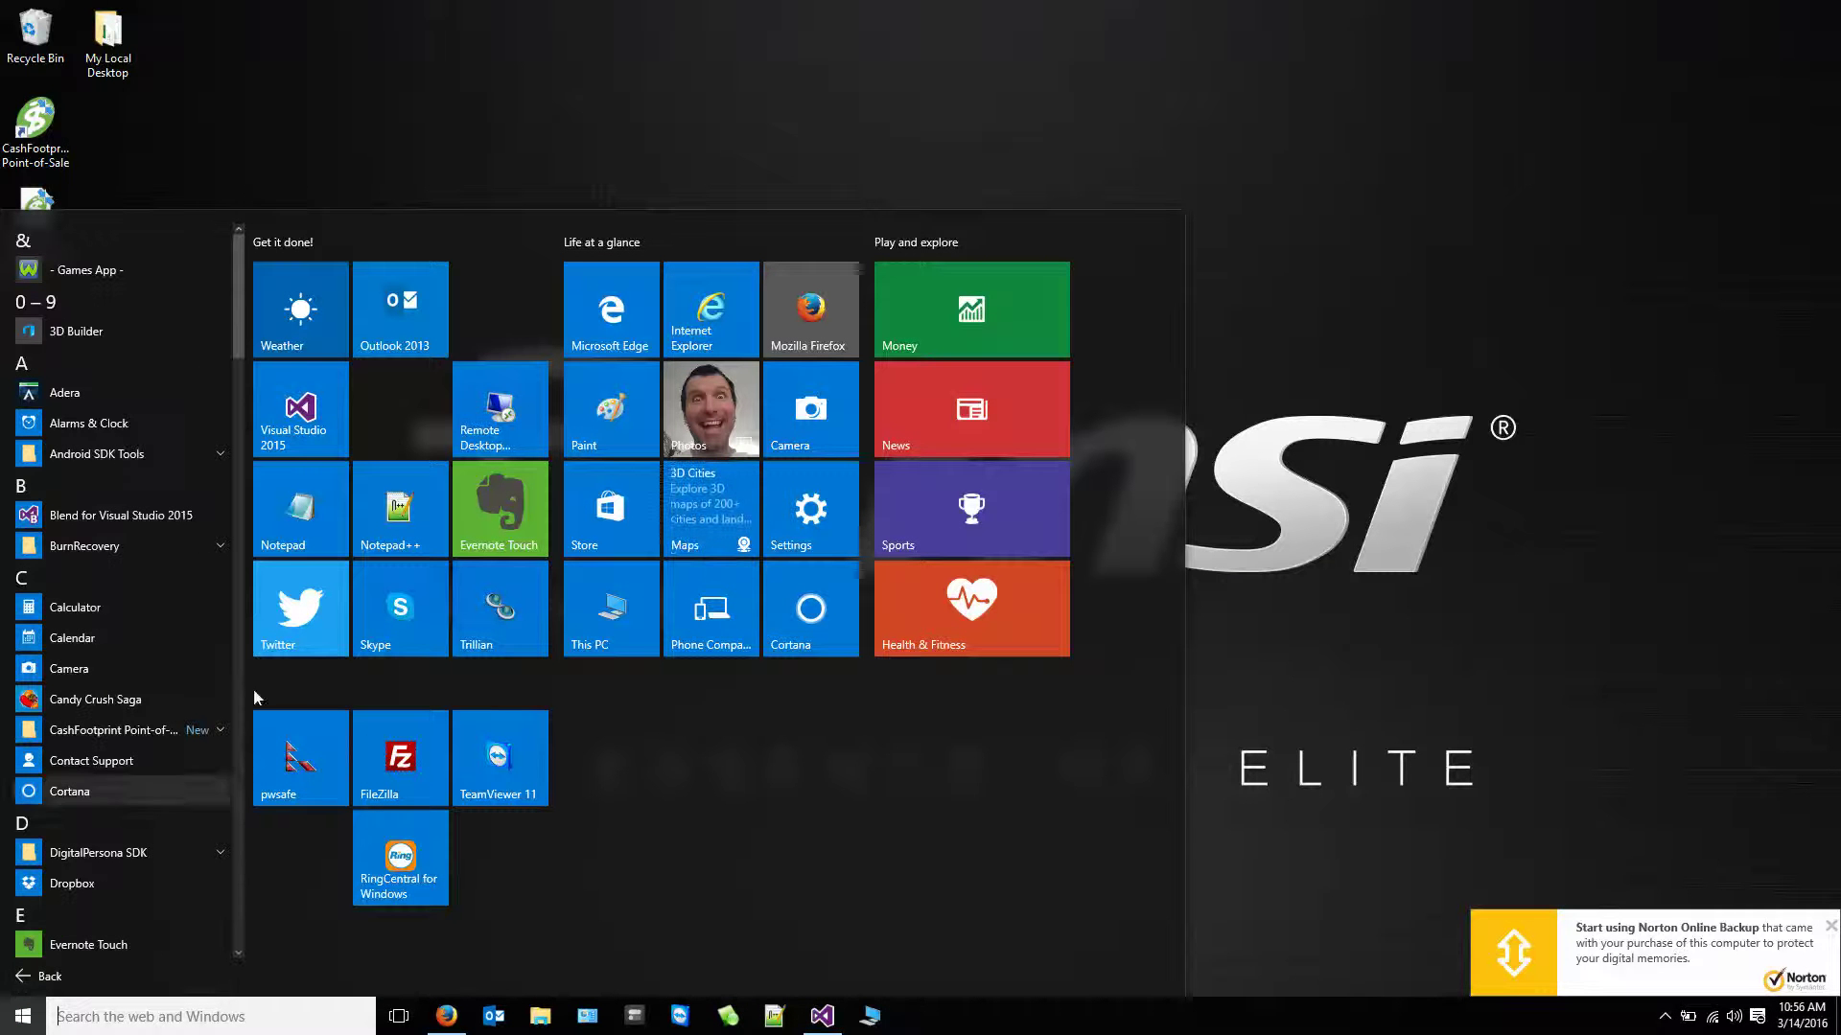
{"action": "scroll", "coordinate": [238, 451], "scroll_direction": "down", "scroll_amount": 5}
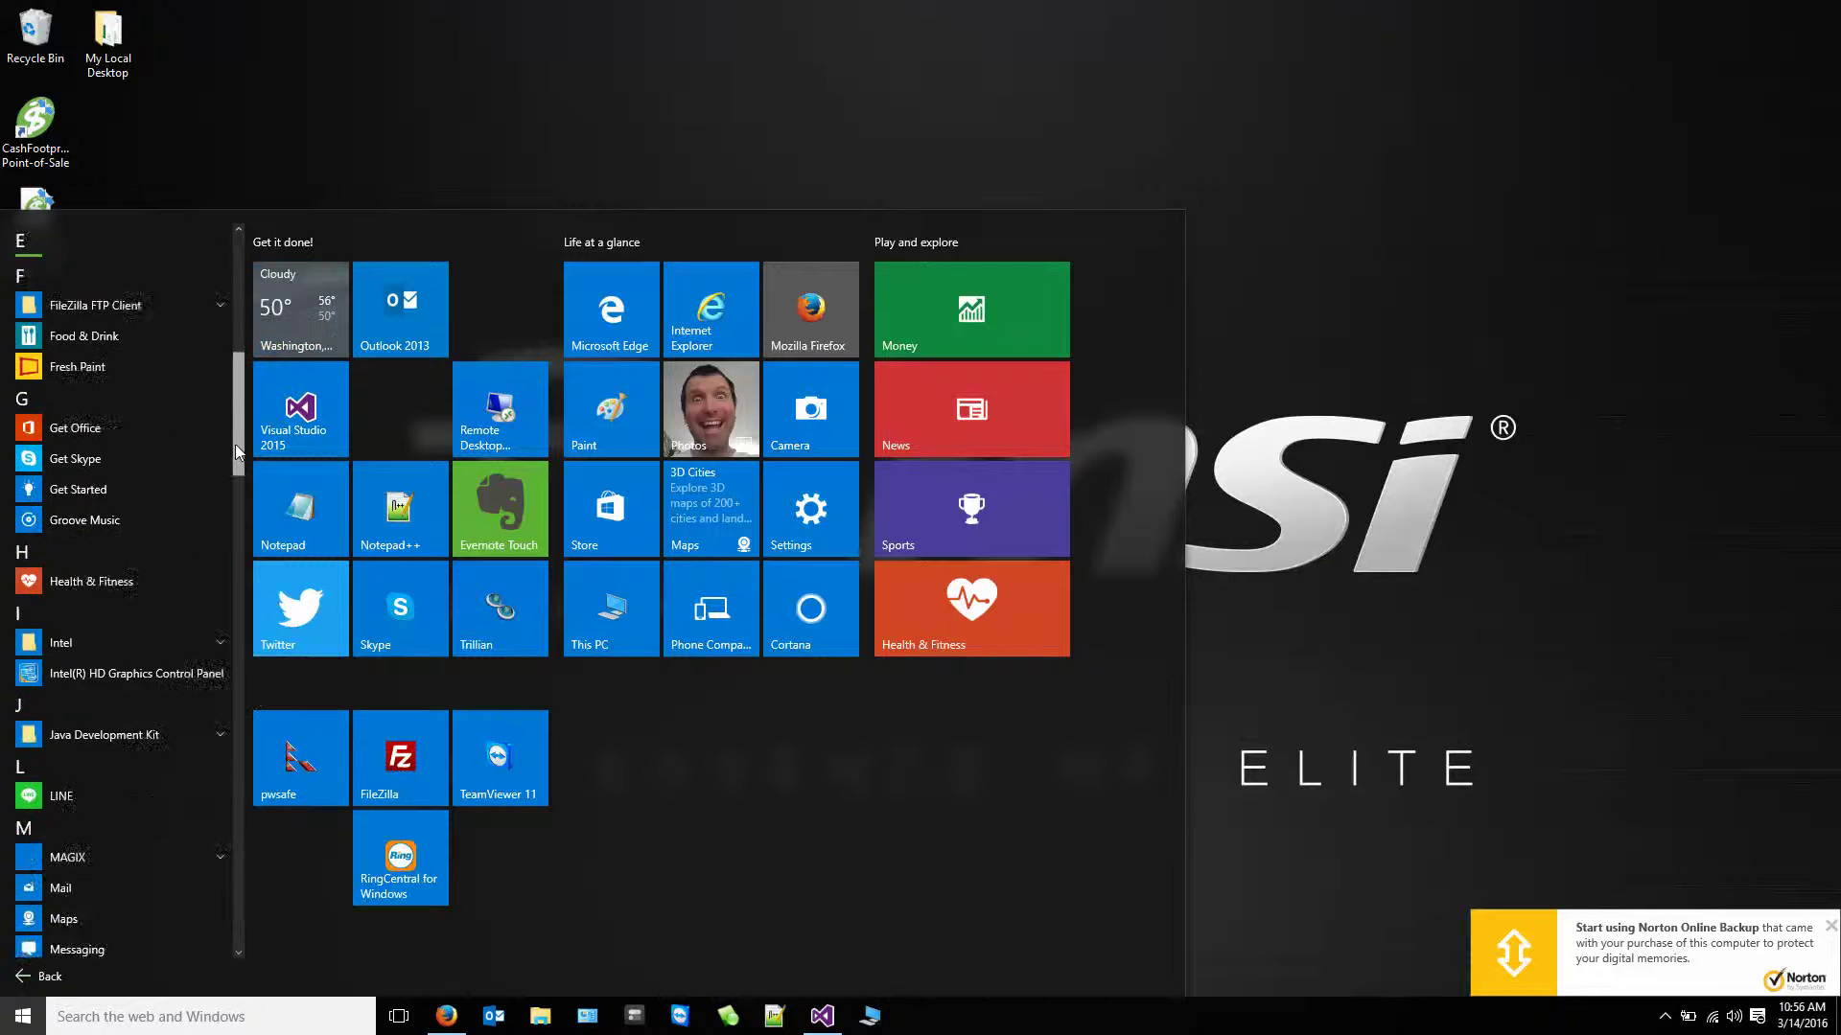
{"action": "left_click_drag", "start_coordinate": [234, 444], "coordinate": [234, 543]}
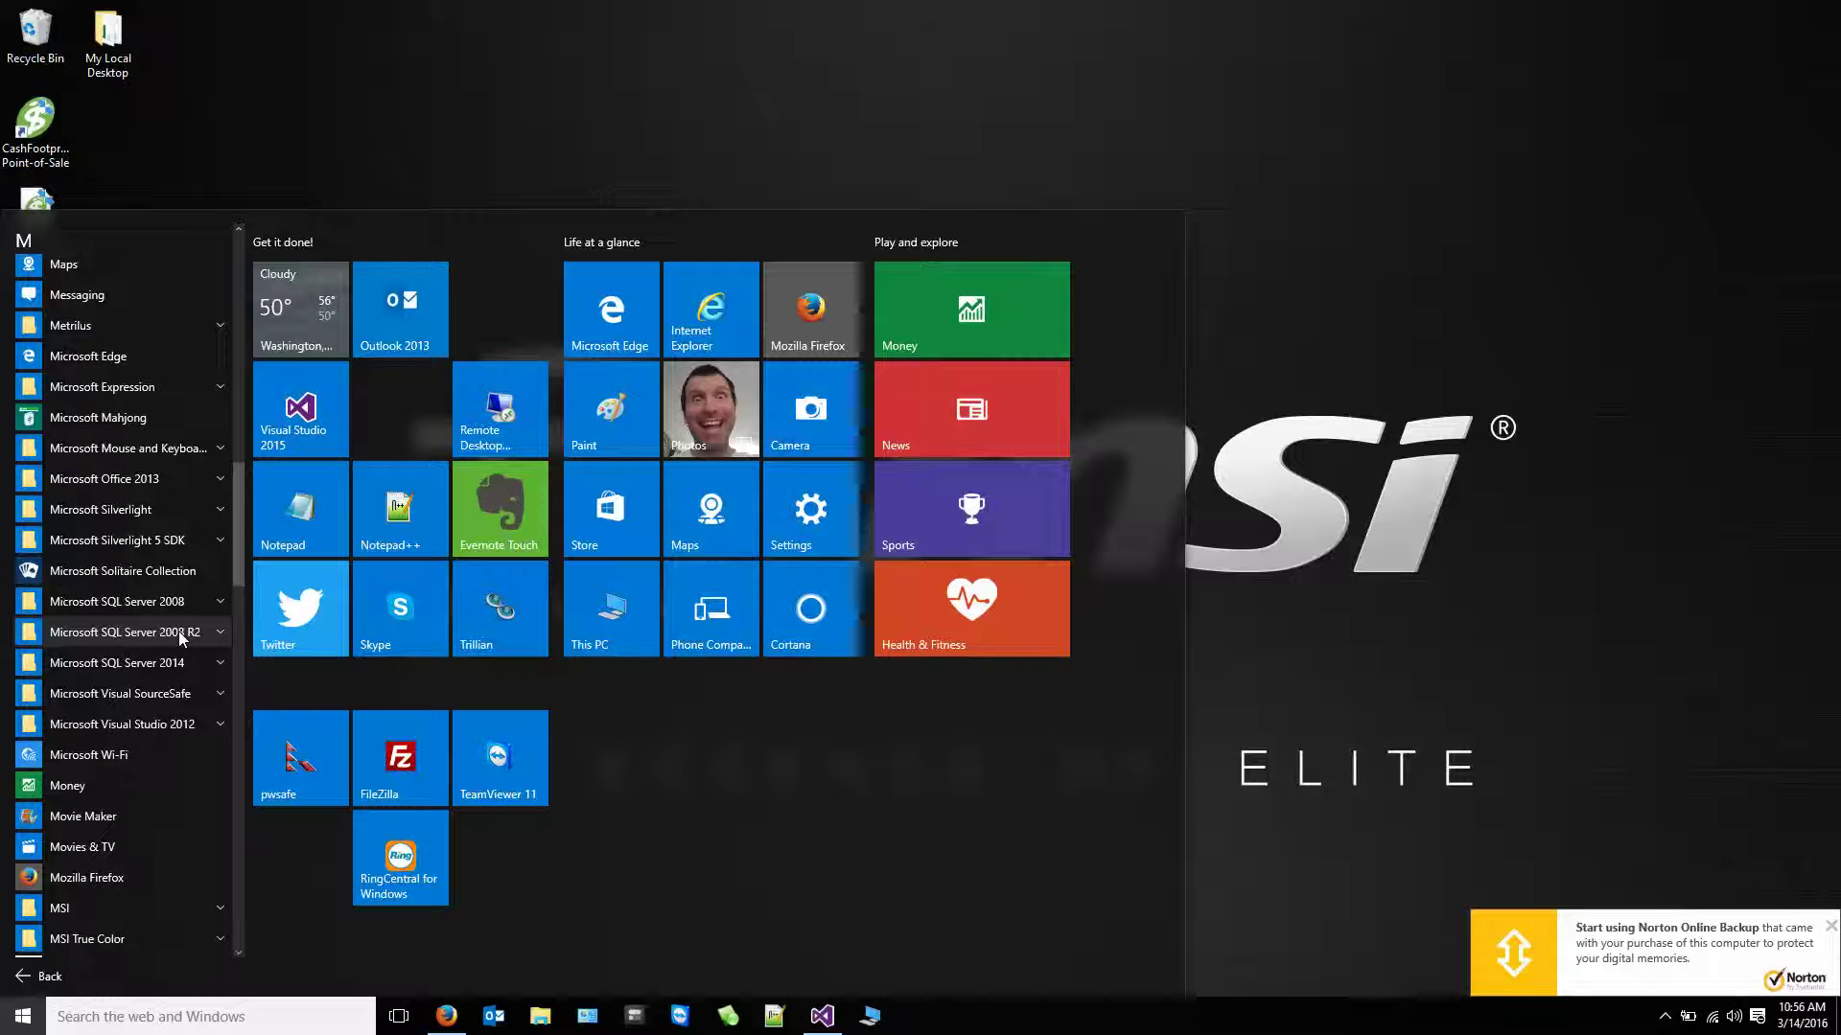
{"action": "left_click", "coordinate": [176, 637]}
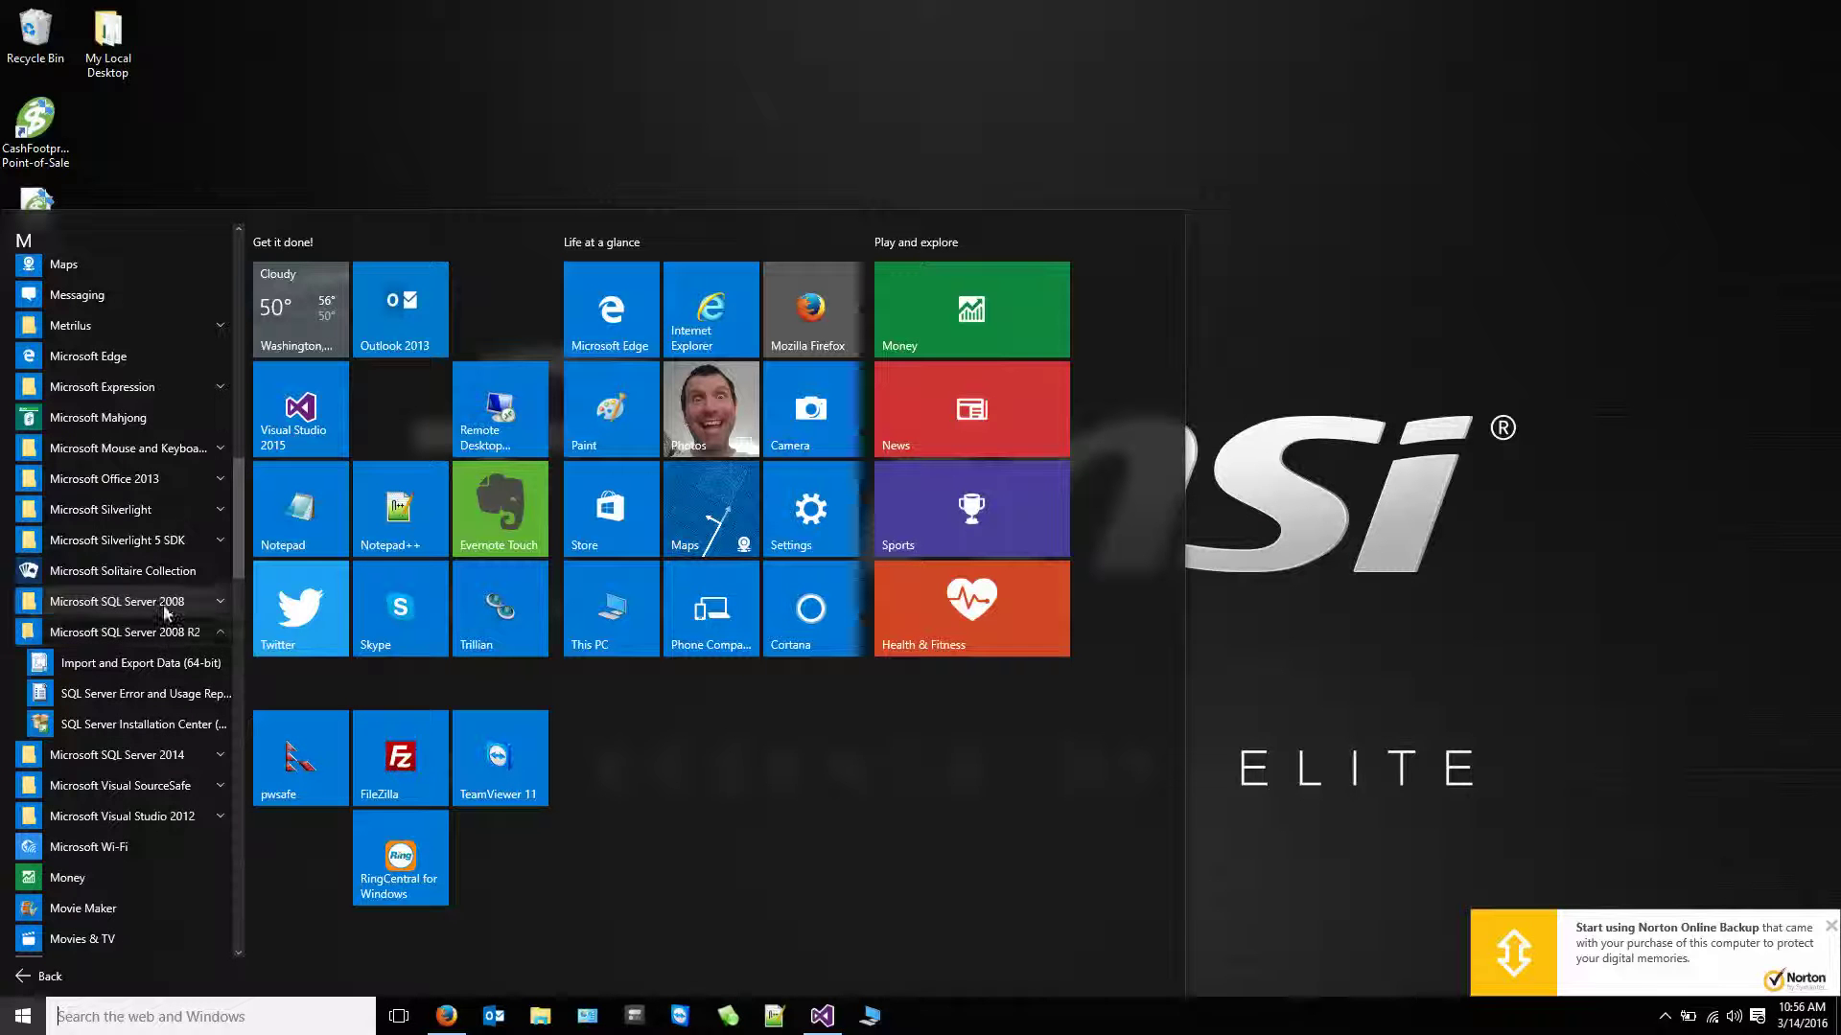
{"action": "left_click", "coordinate": [167, 604]}
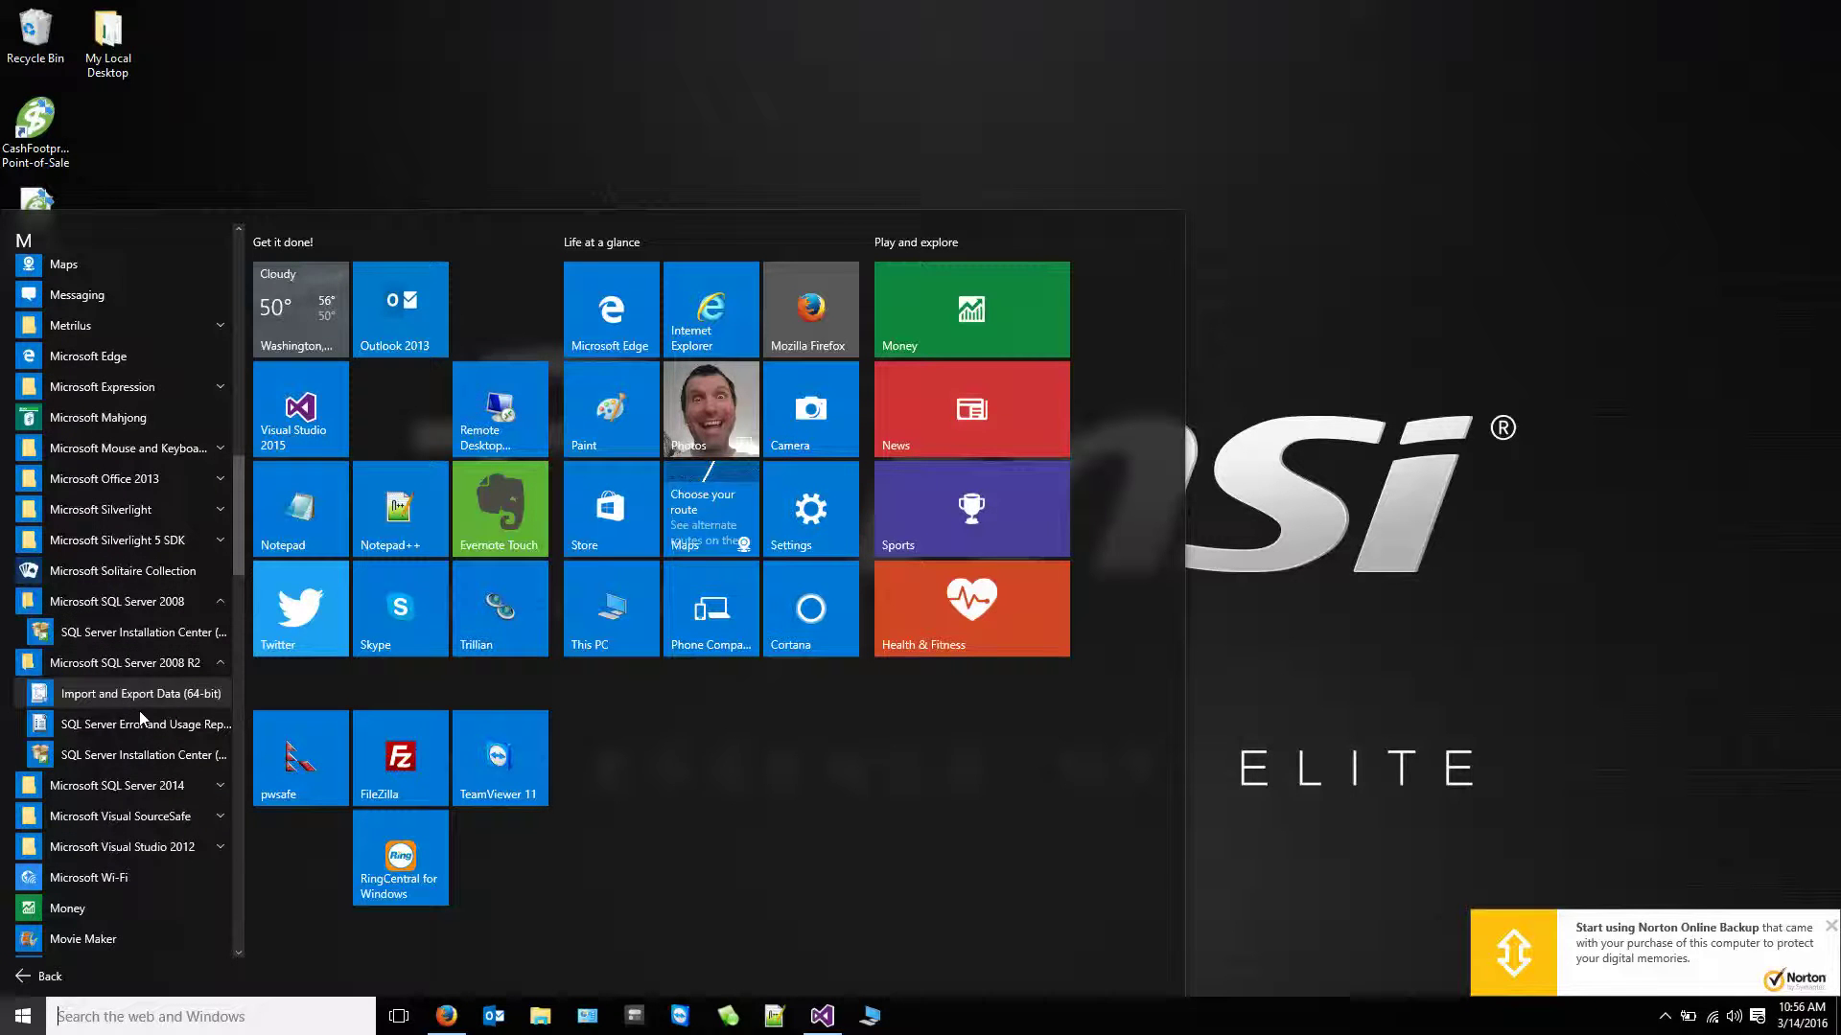
{"action": "left_click", "coordinate": [125, 786]}
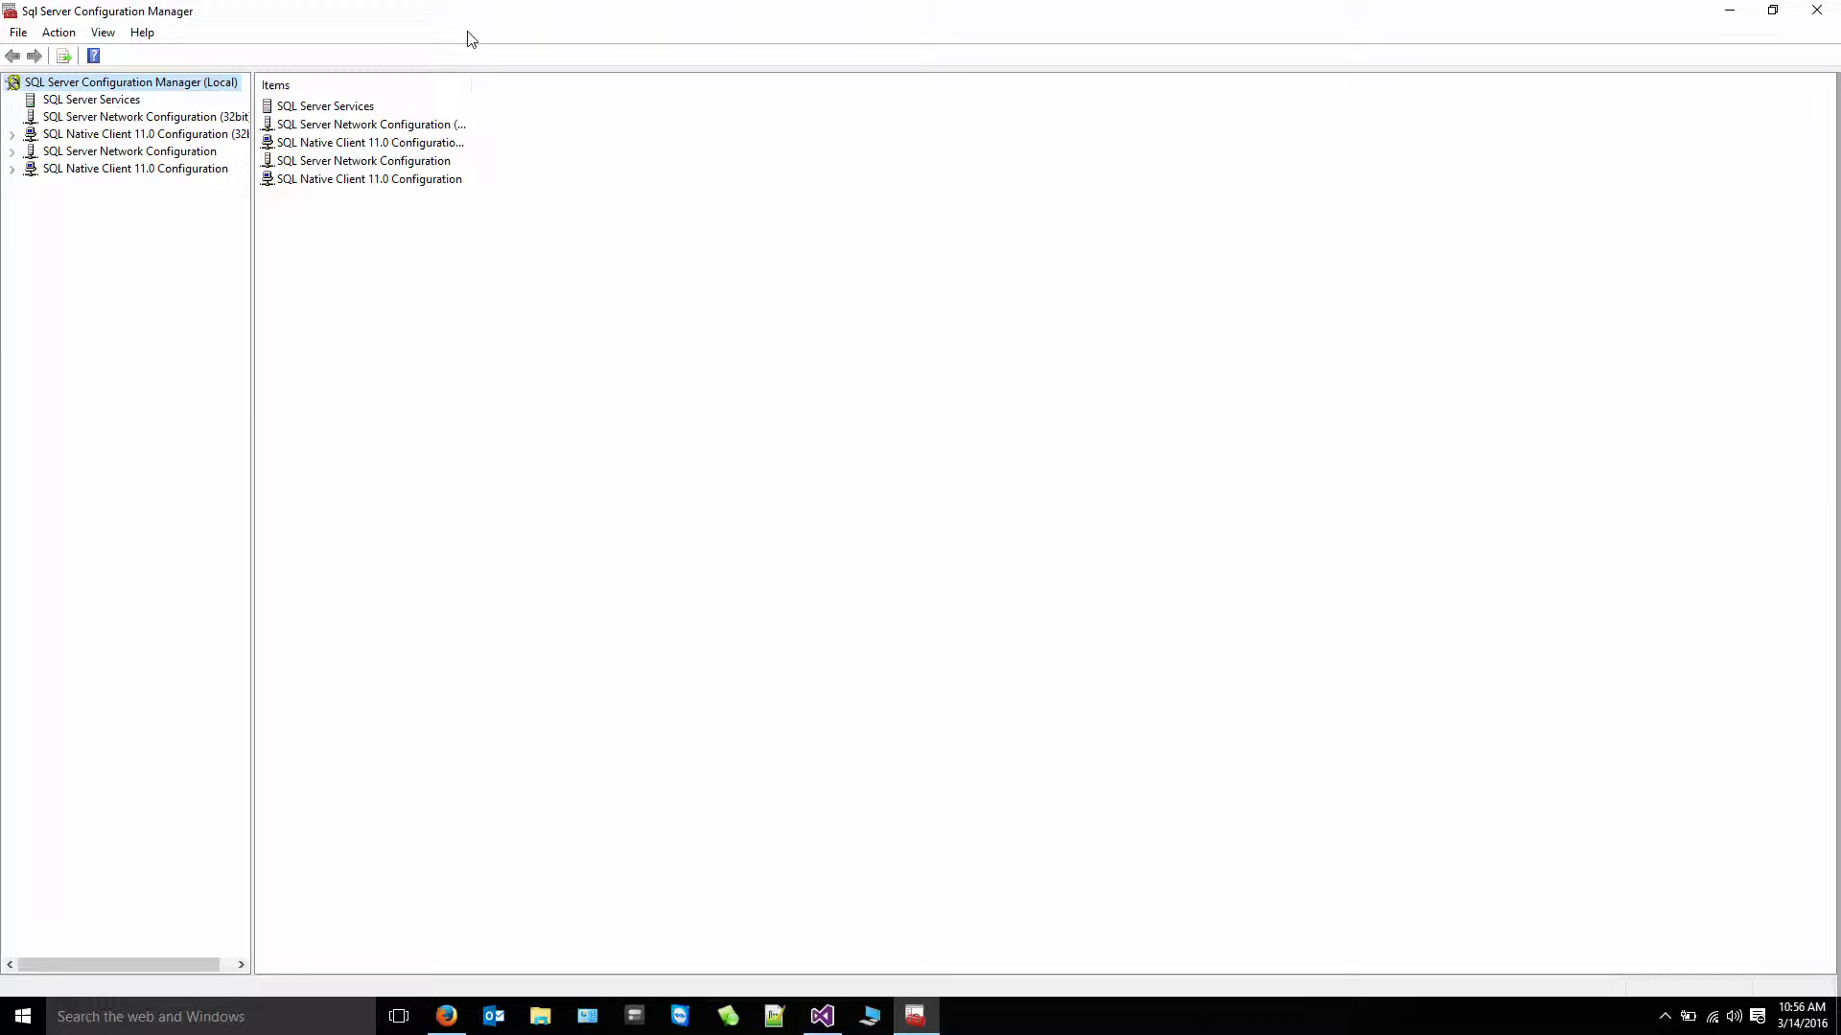
- Restore the window, list SQL Server Services, and widen the Name column to show full names
{"action": "left_click_drag", "start_coordinate": [481, 16], "coordinate": [716, 116]}
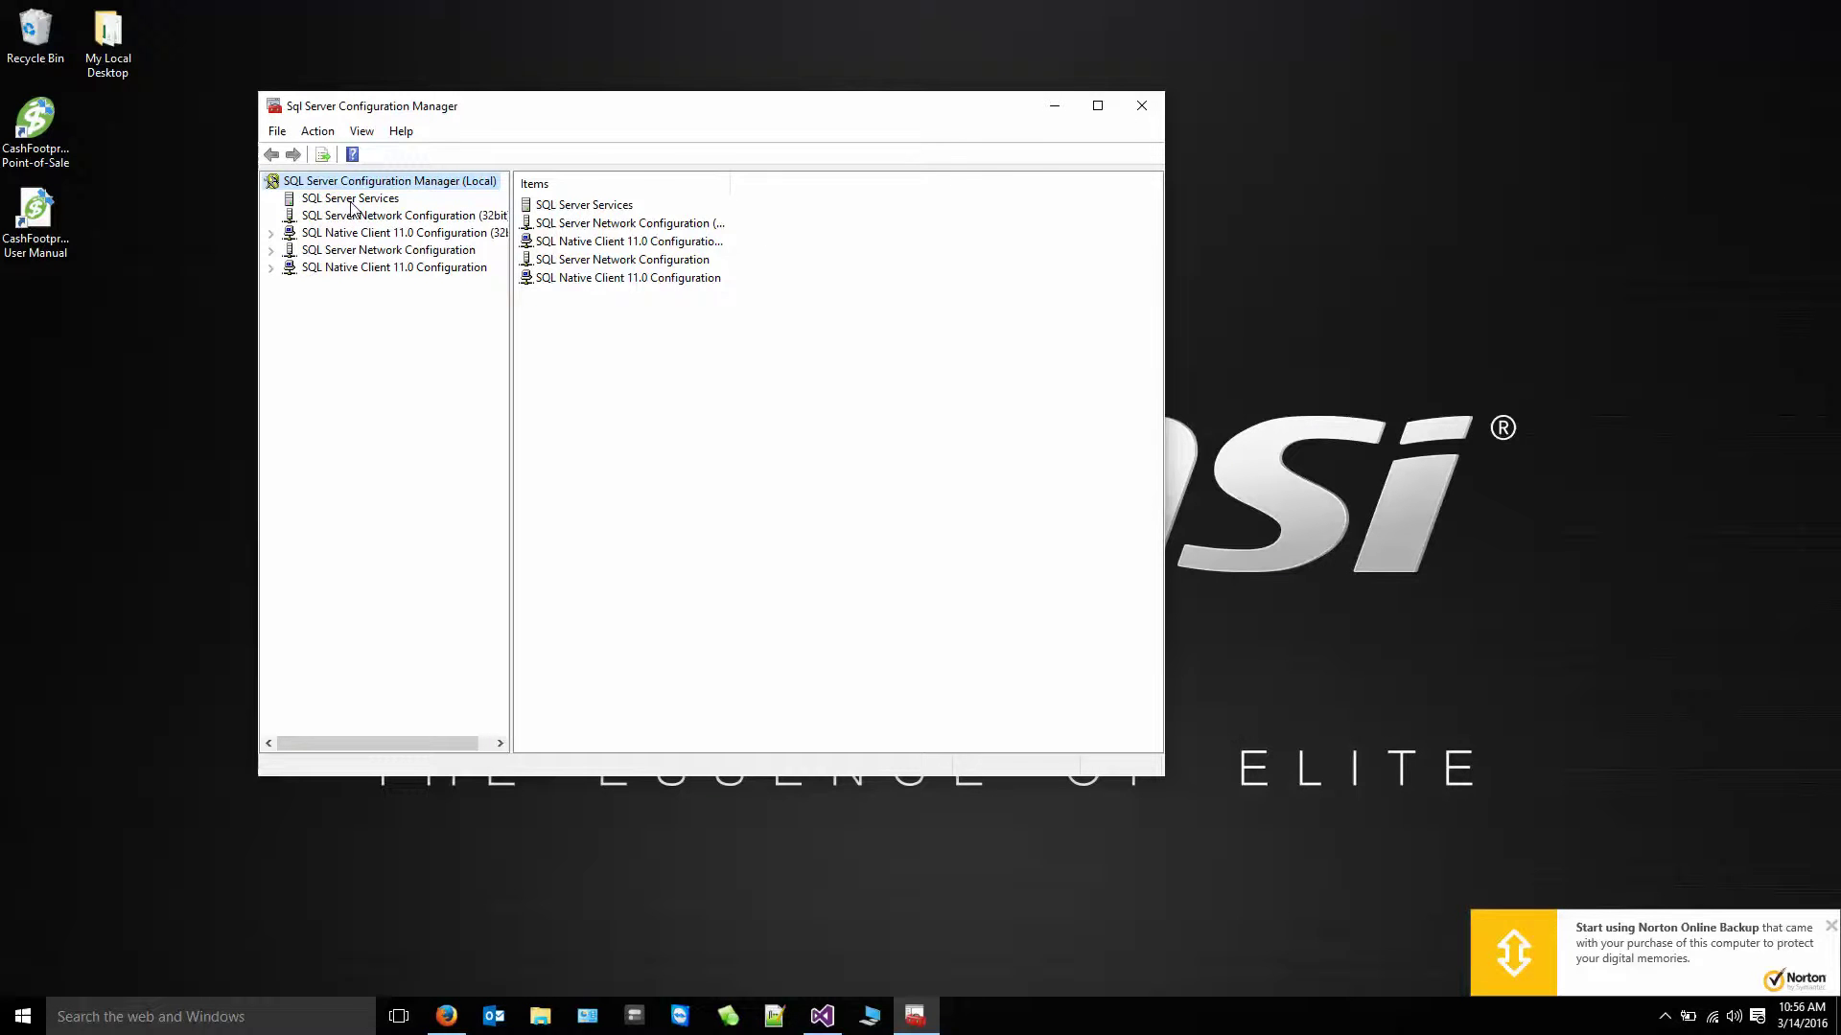
{"action": "left_click", "coordinate": [349, 200]}
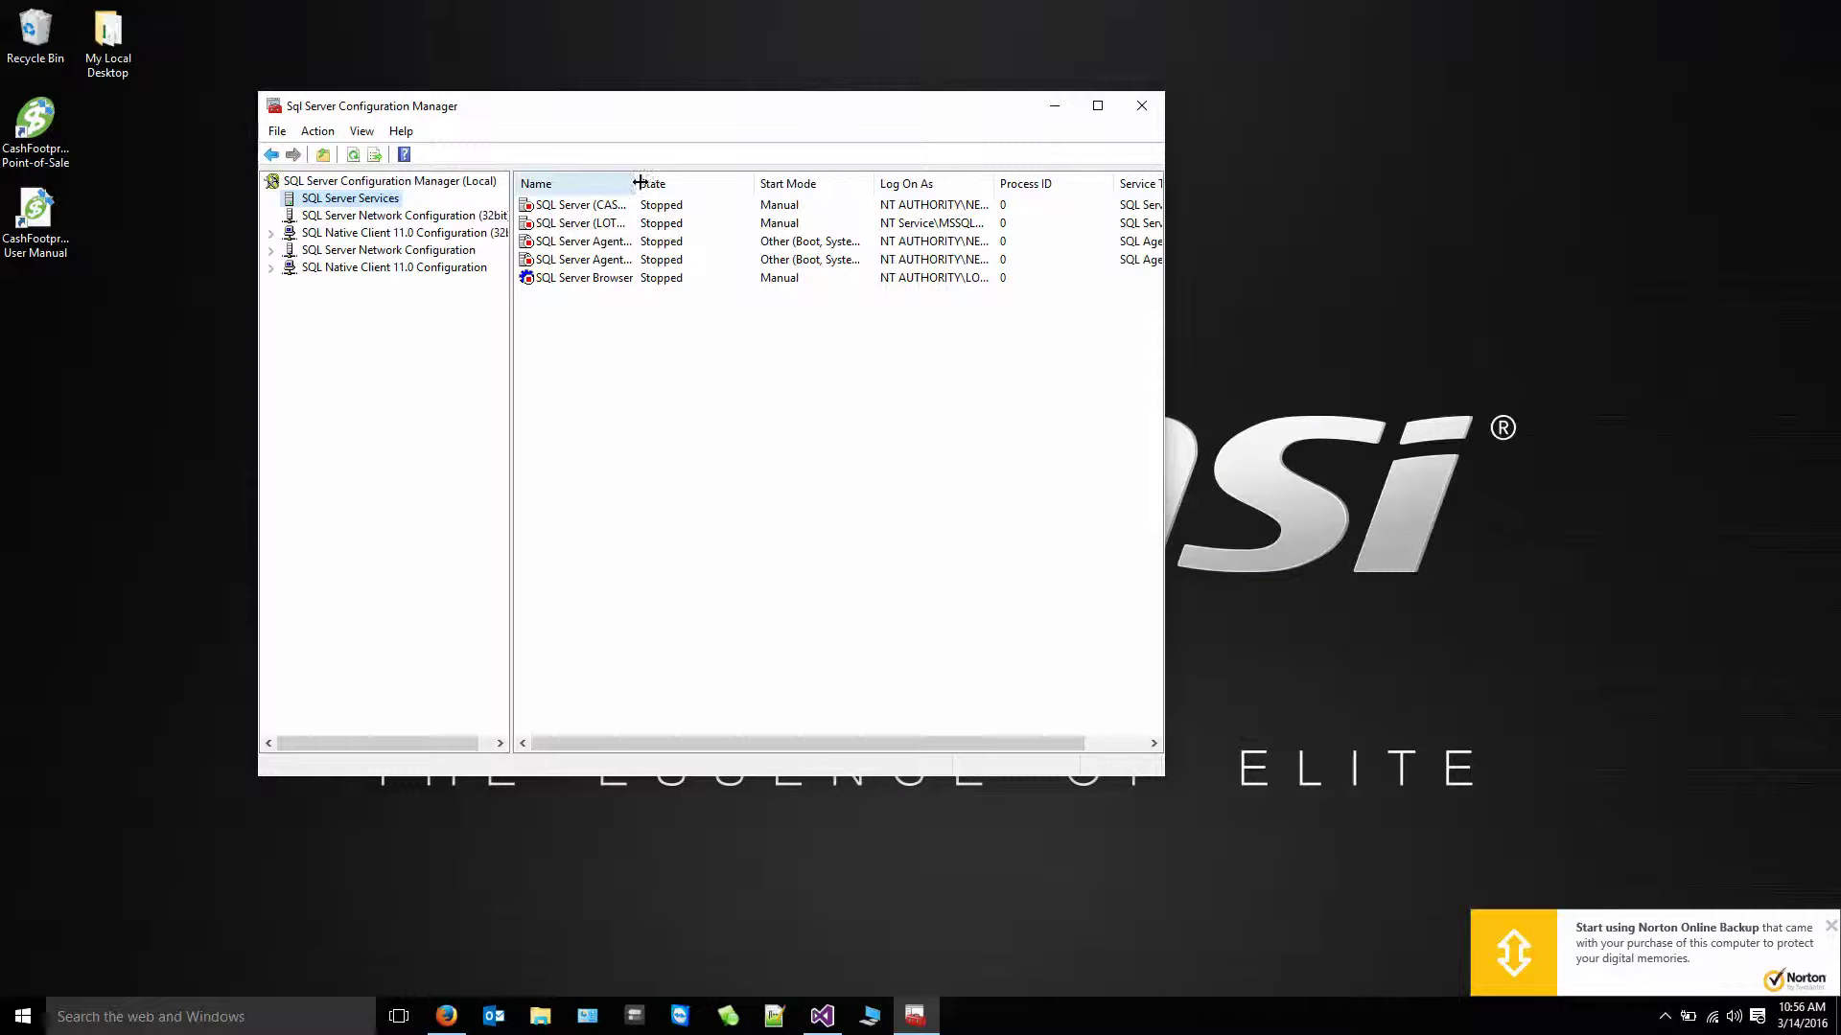
{"action": "left_click_drag", "start_coordinate": [635, 185], "coordinate": [742, 185]}
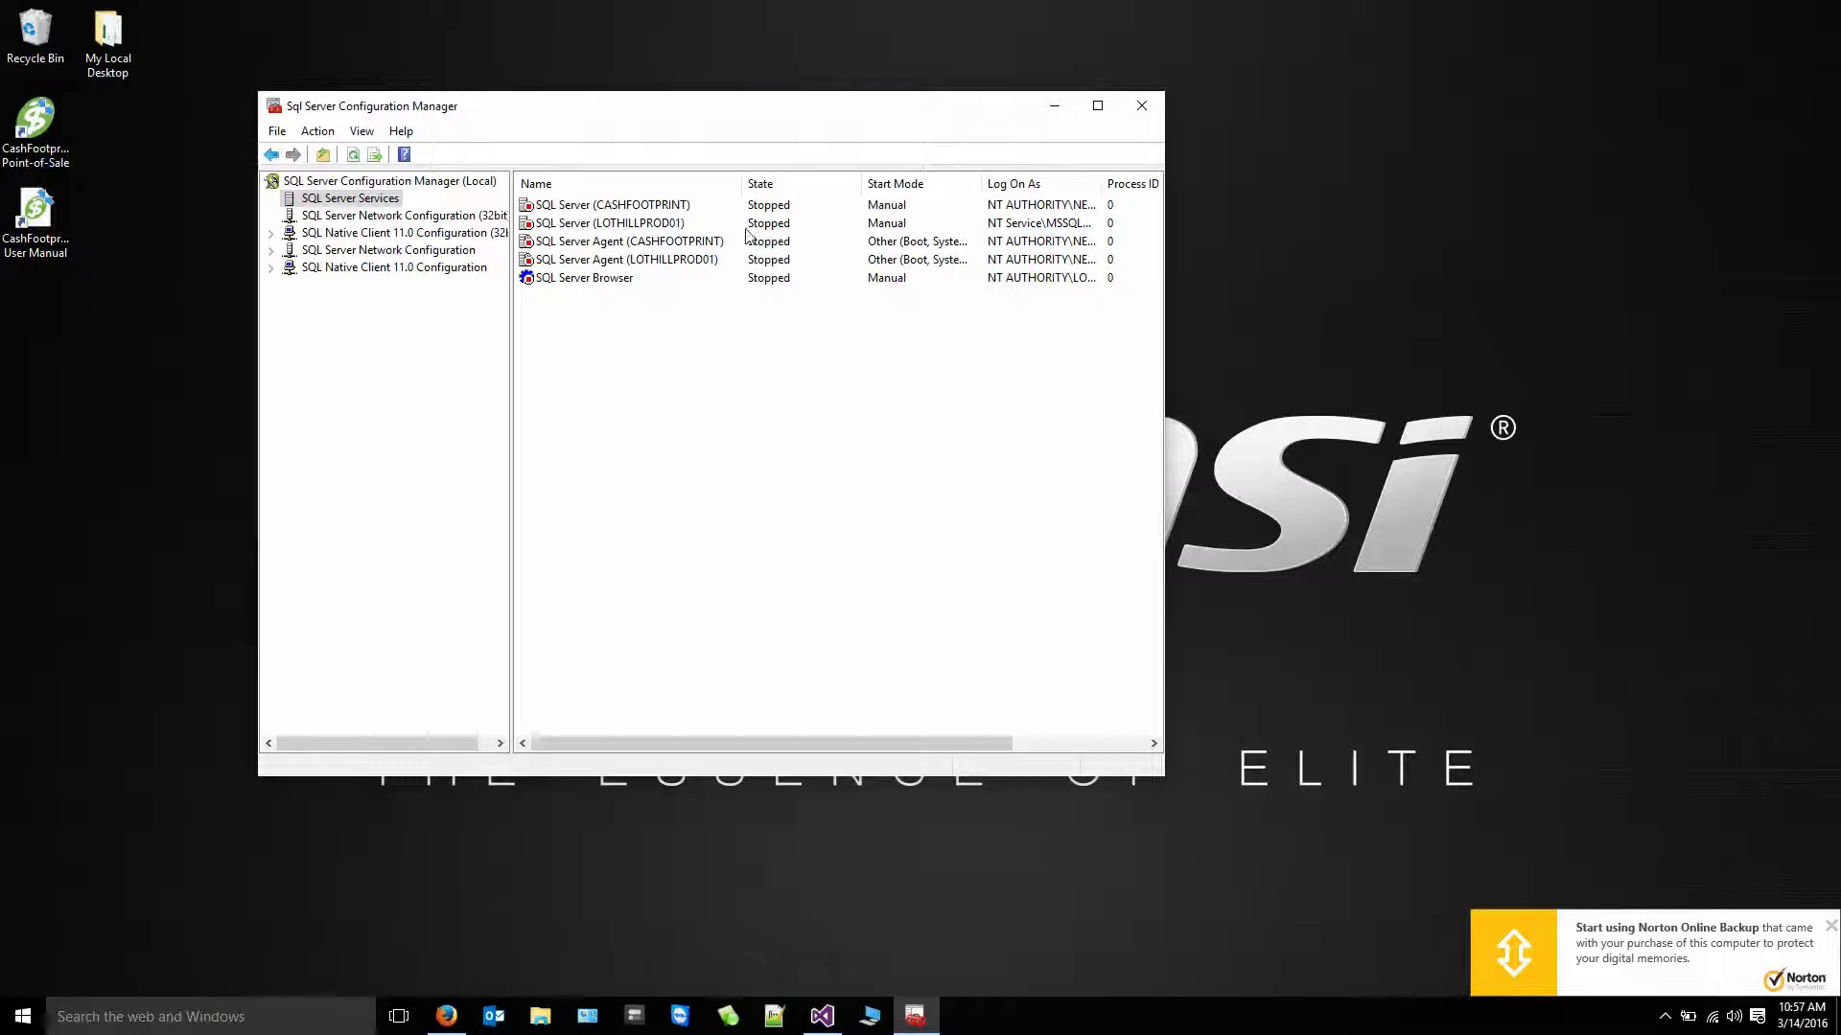
{"action": "right_click", "coordinate": [599, 279]}
{"action": "left_click", "coordinate": [661, 402]}
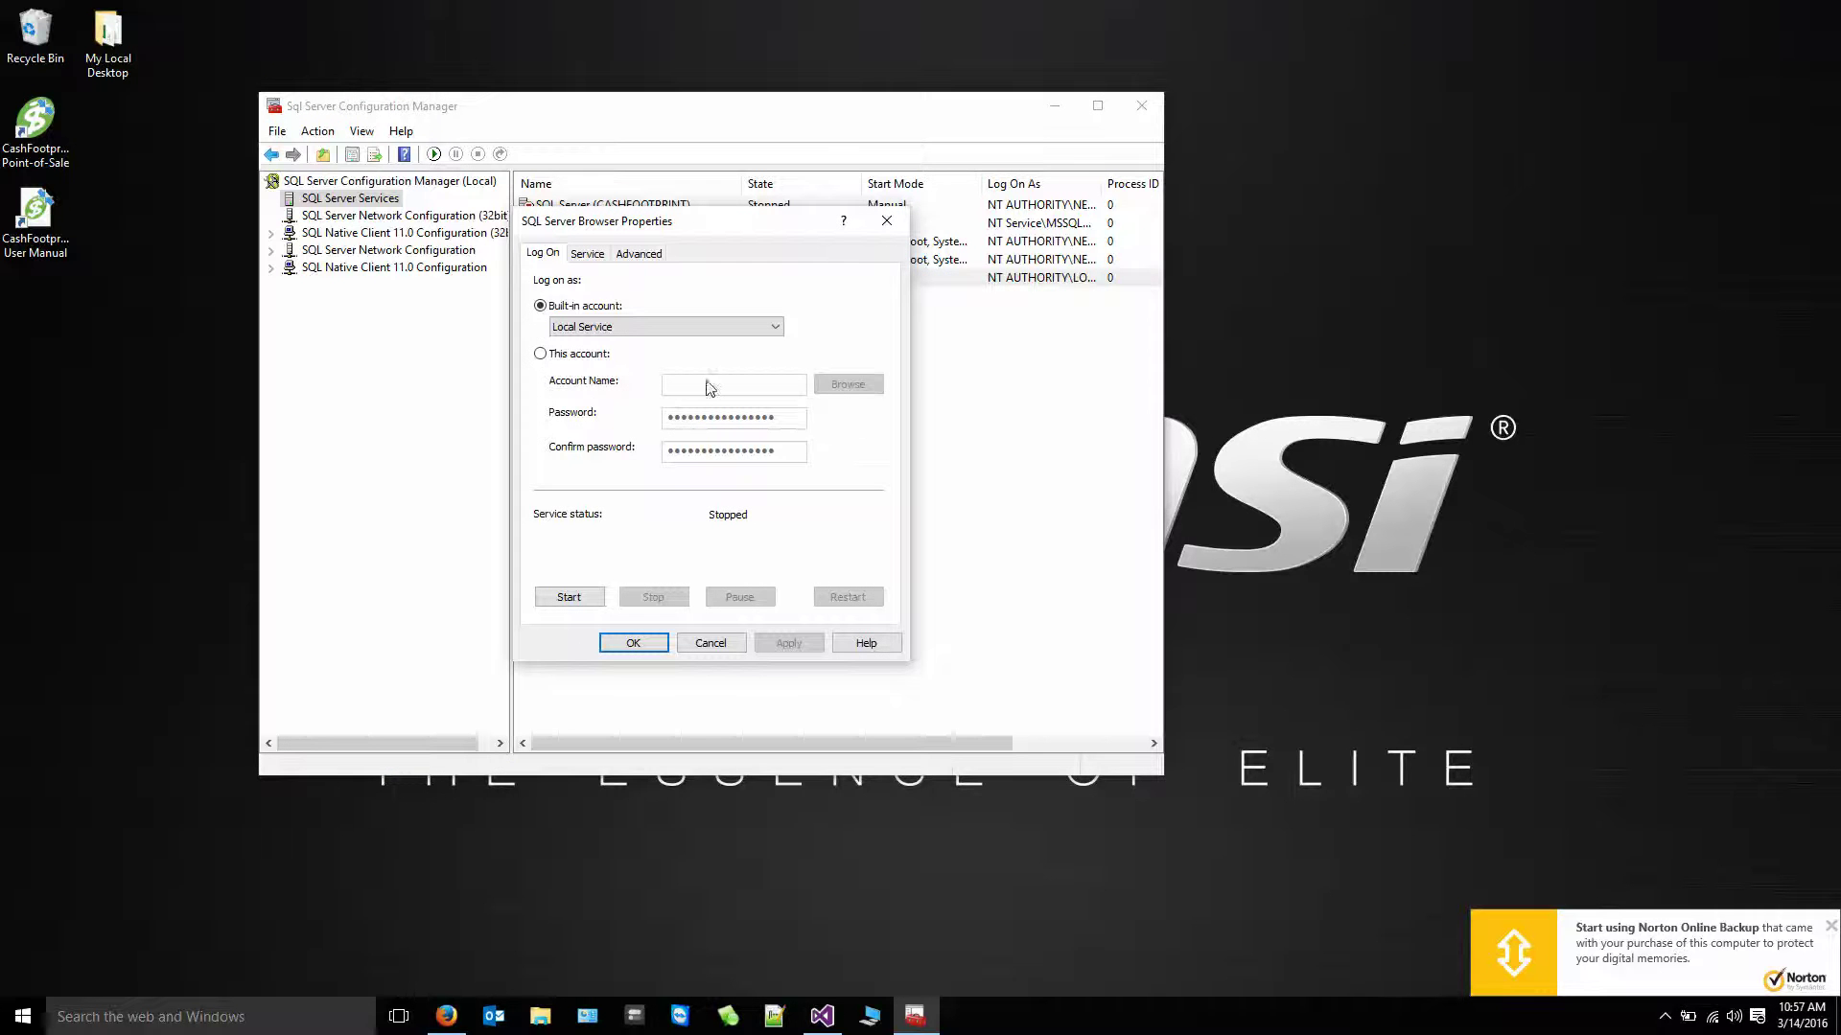
{"action": "left_click", "coordinate": [588, 255]}
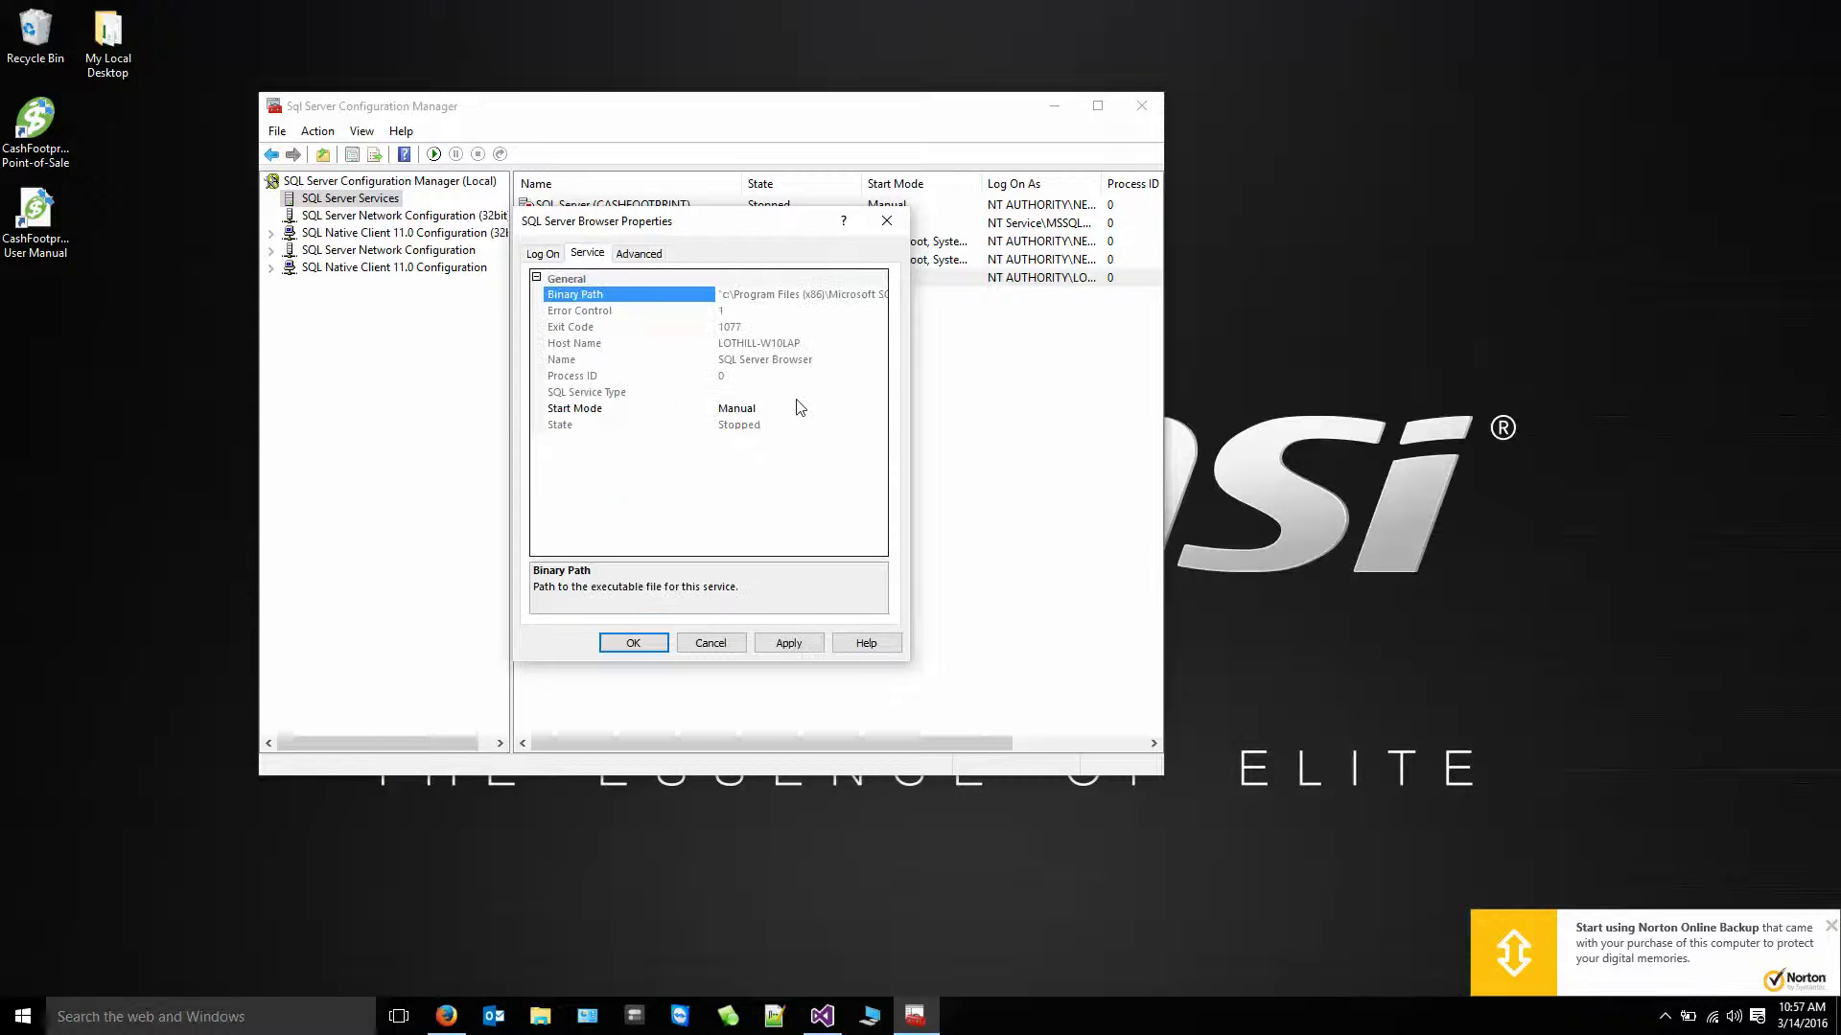
{"action": "left_click", "coordinate": [738, 412]}
{"action": "left_click", "coordinate": [878, 408]}
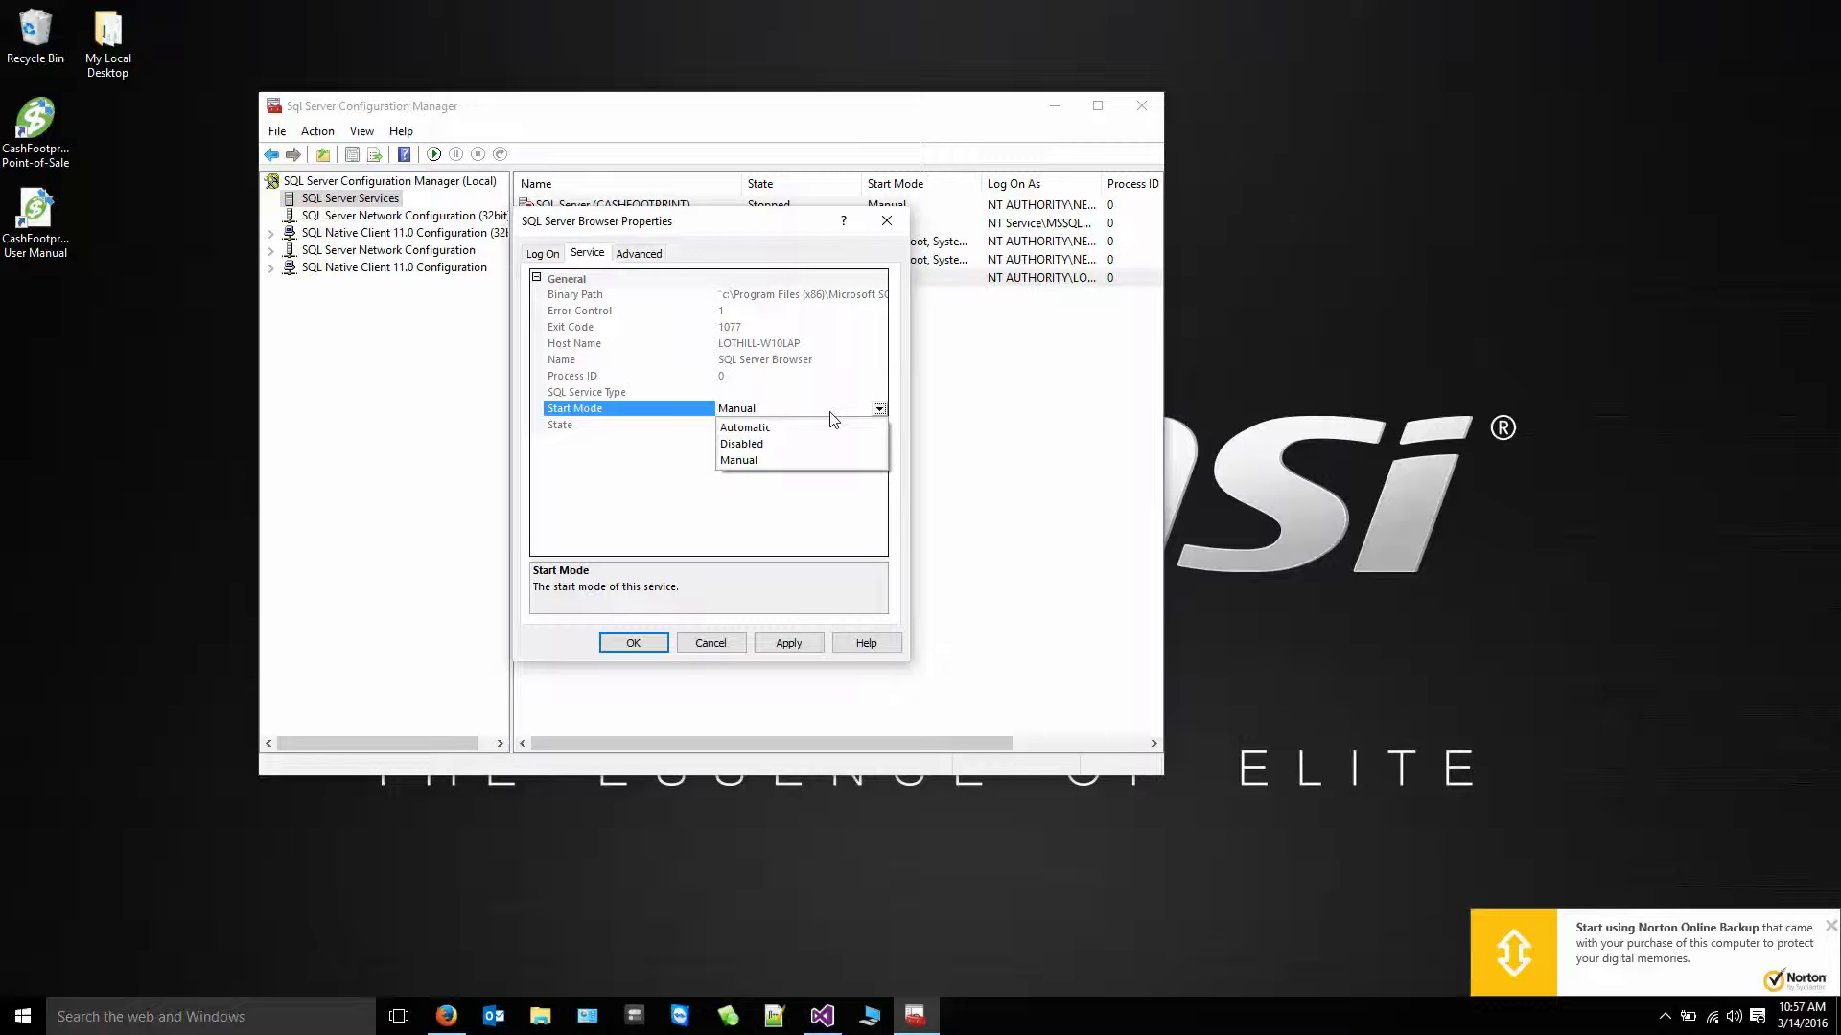
{"action": "left_click", "coordinate": [767, 429]}
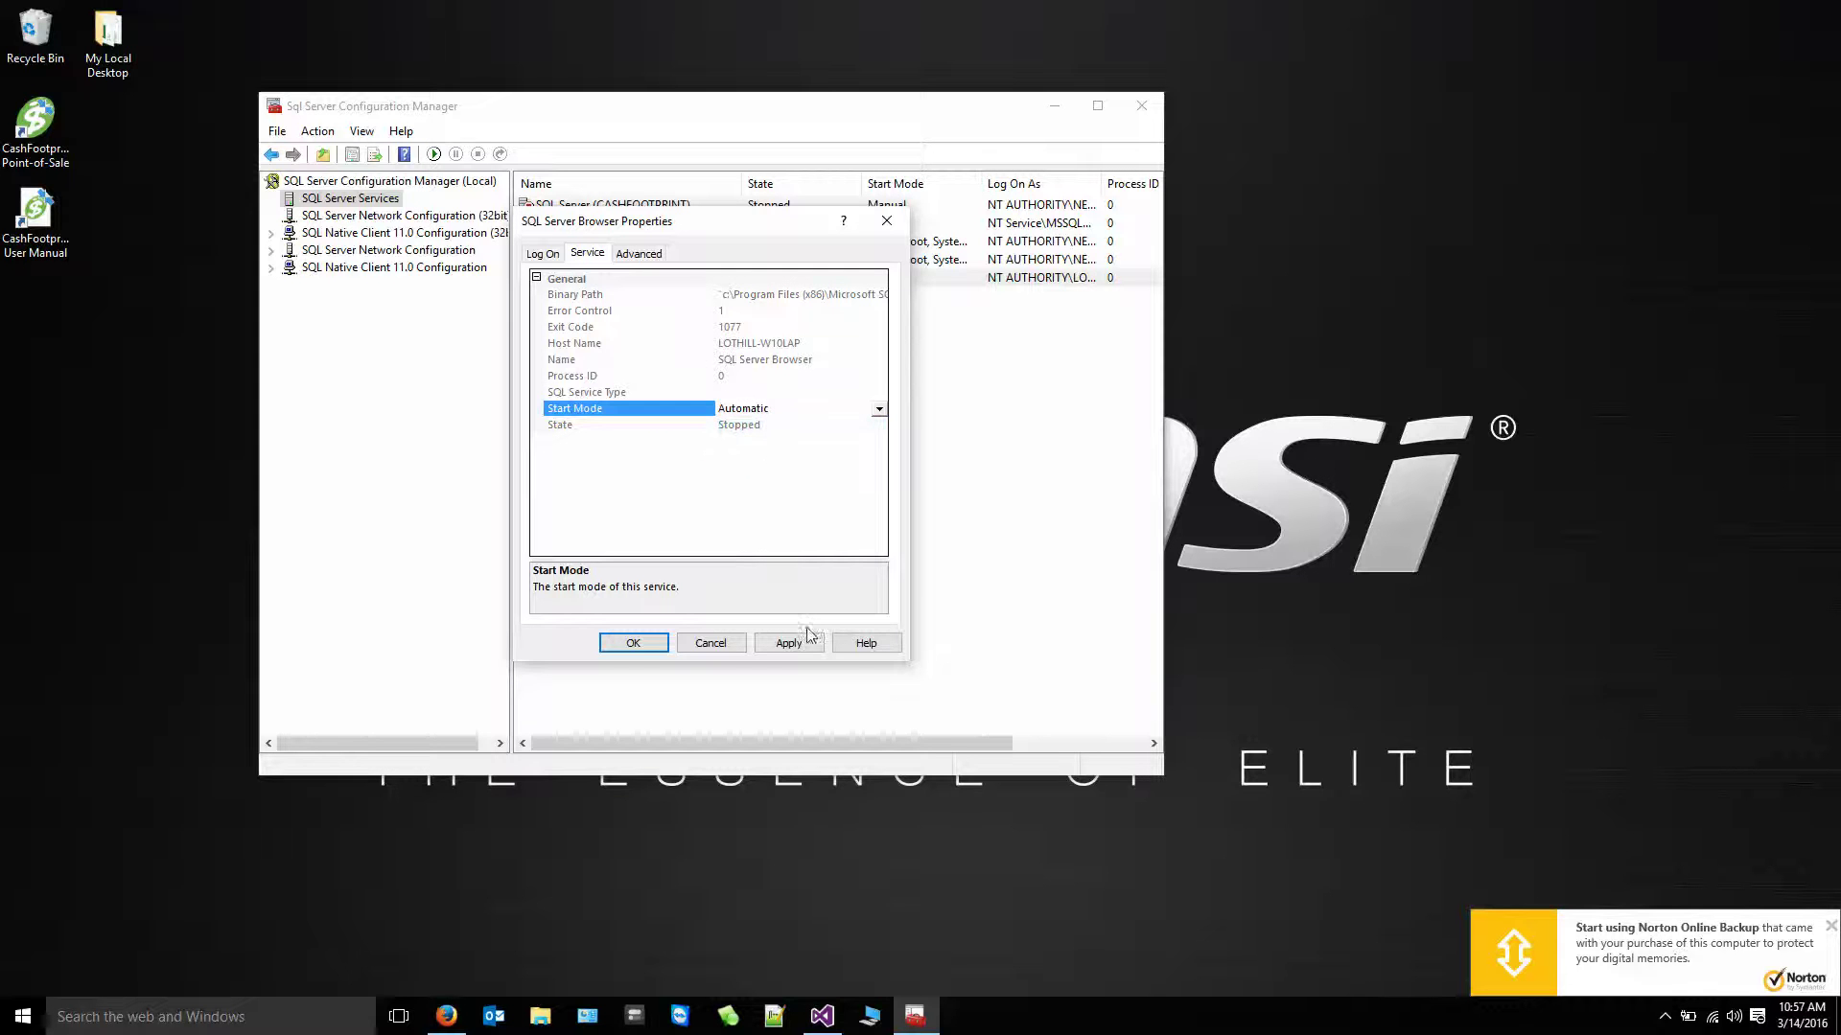
{"action": "left_click", "coordinate": [710, 643]}
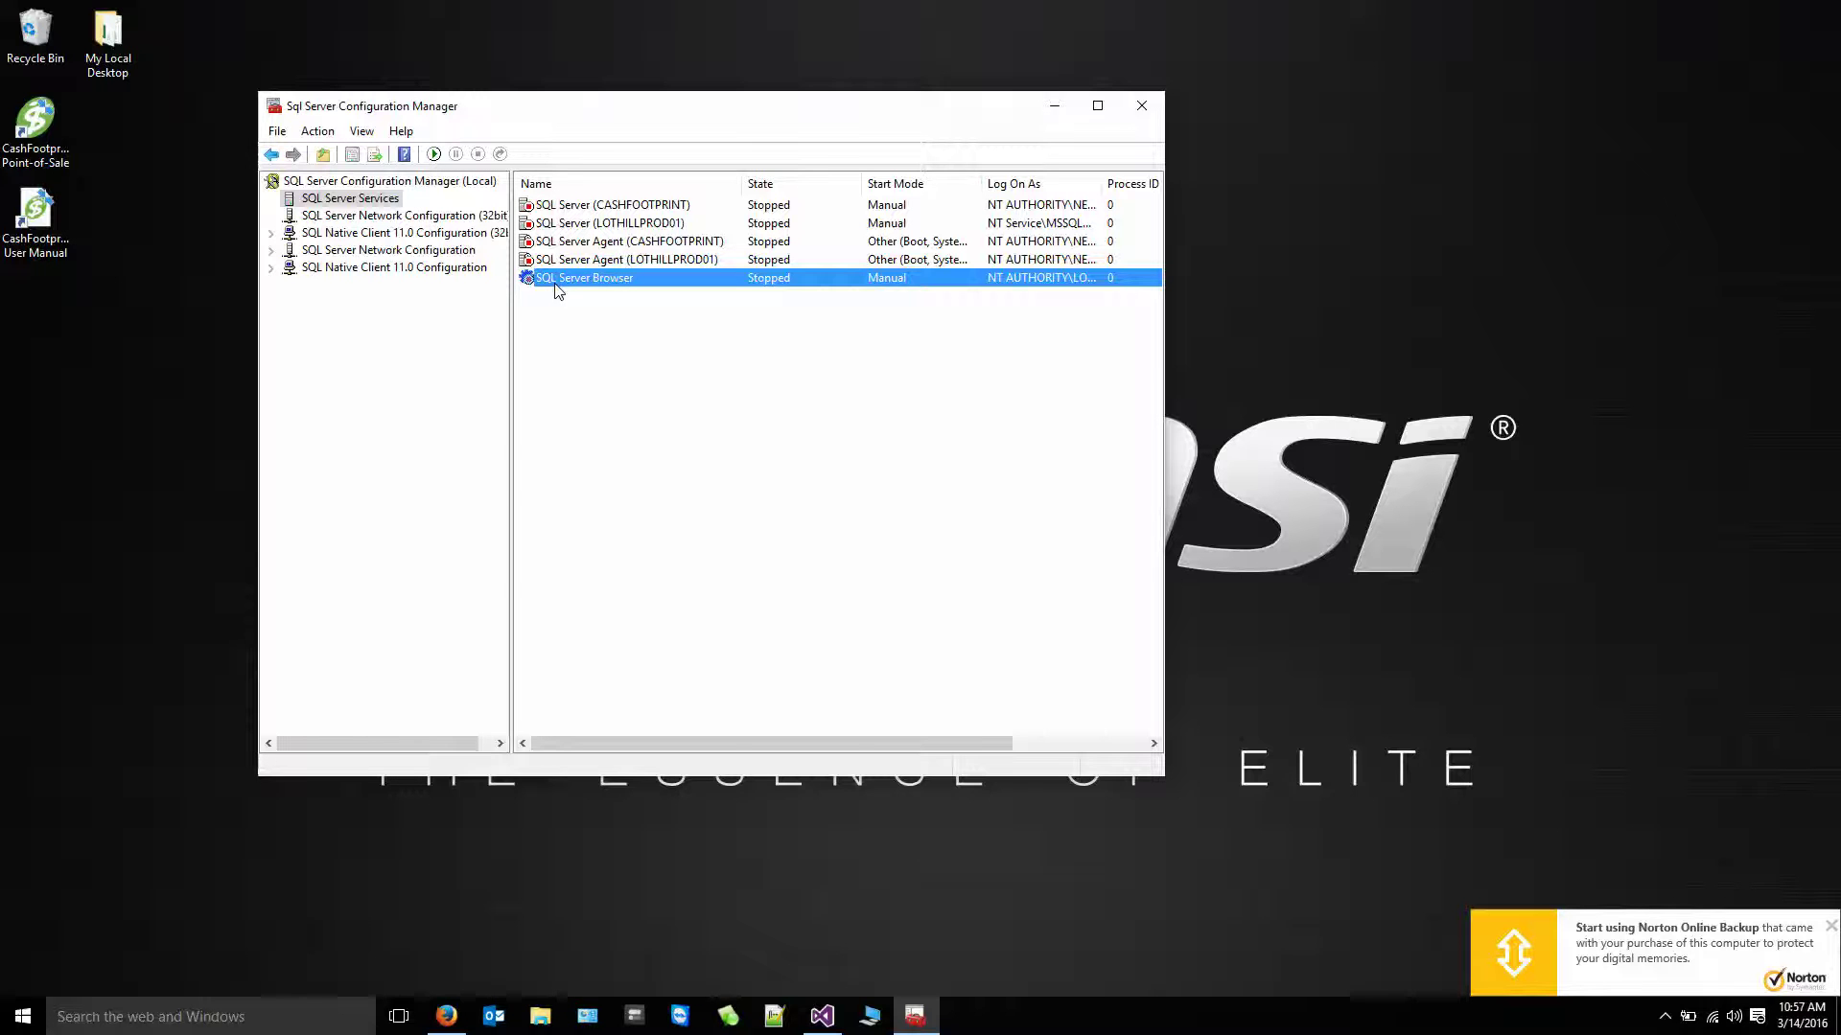
- Open the Properties of the SQL Server (CASHFOOTPRINT) service from its right-click menu
{"action": "left_click", "coordinate": [639, 206]}
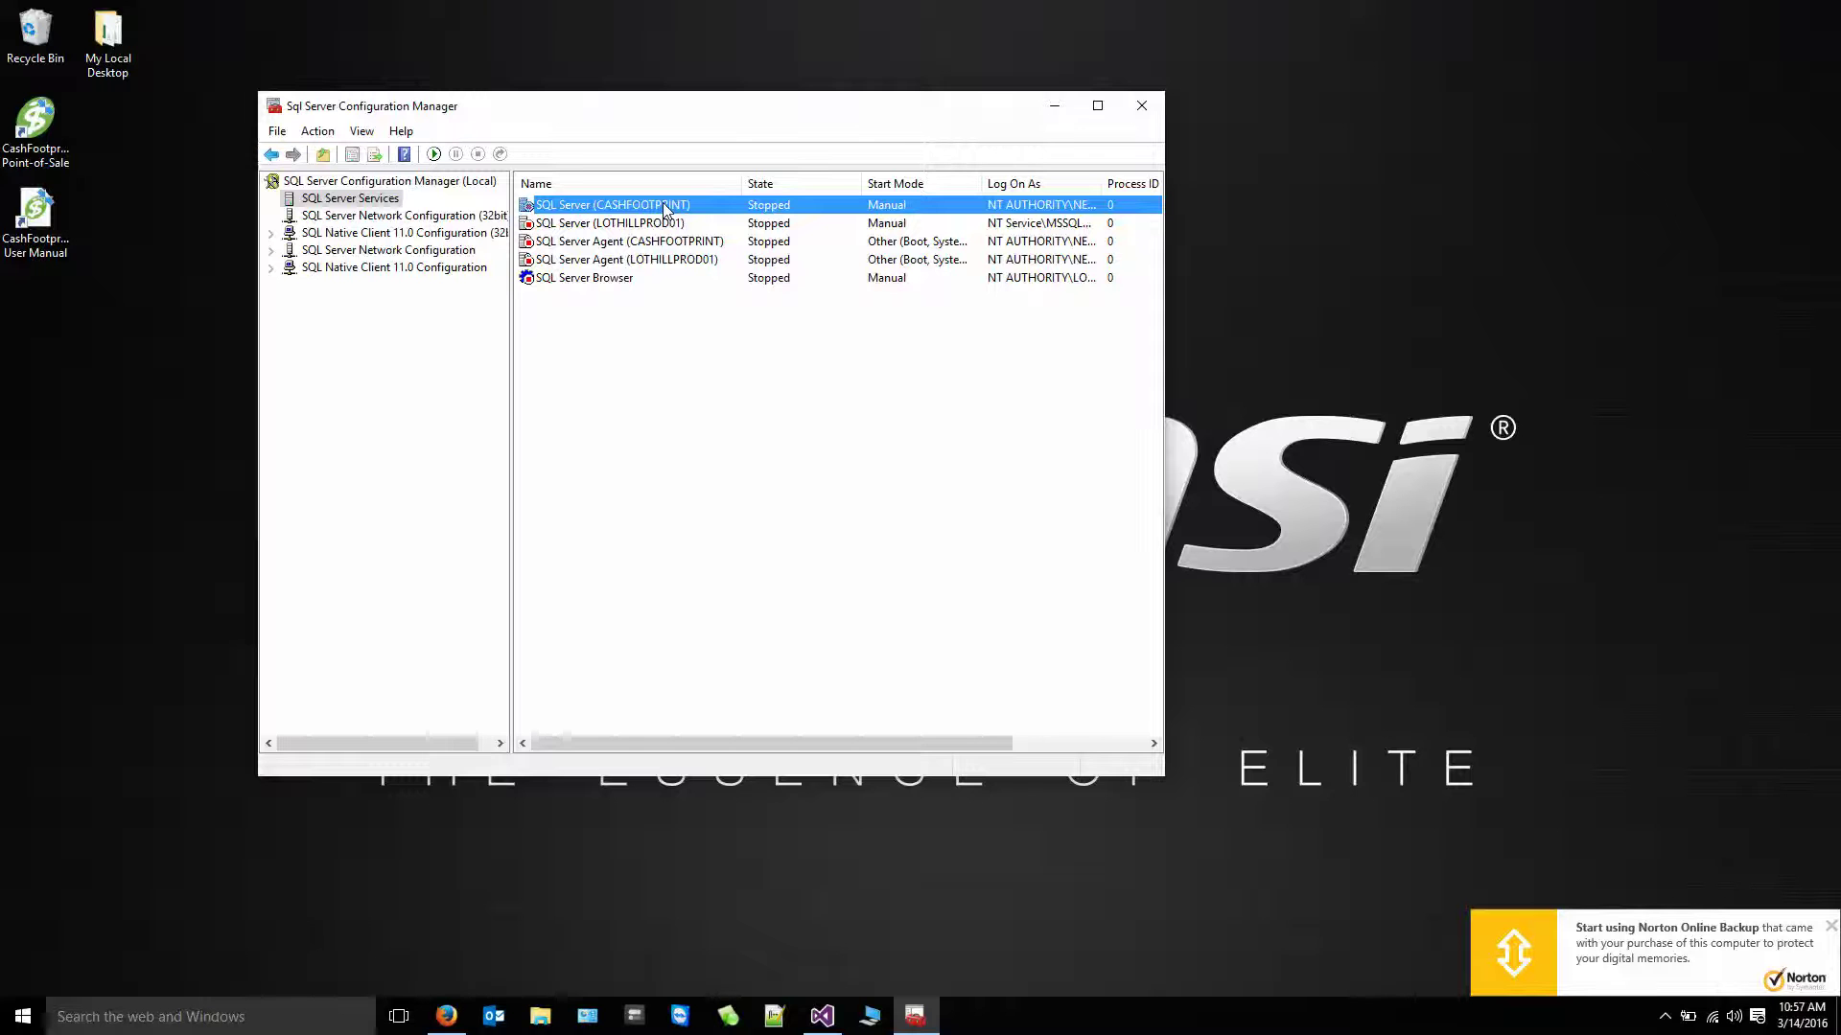
{"action": "left_click", "coordinate": [582, 284]}
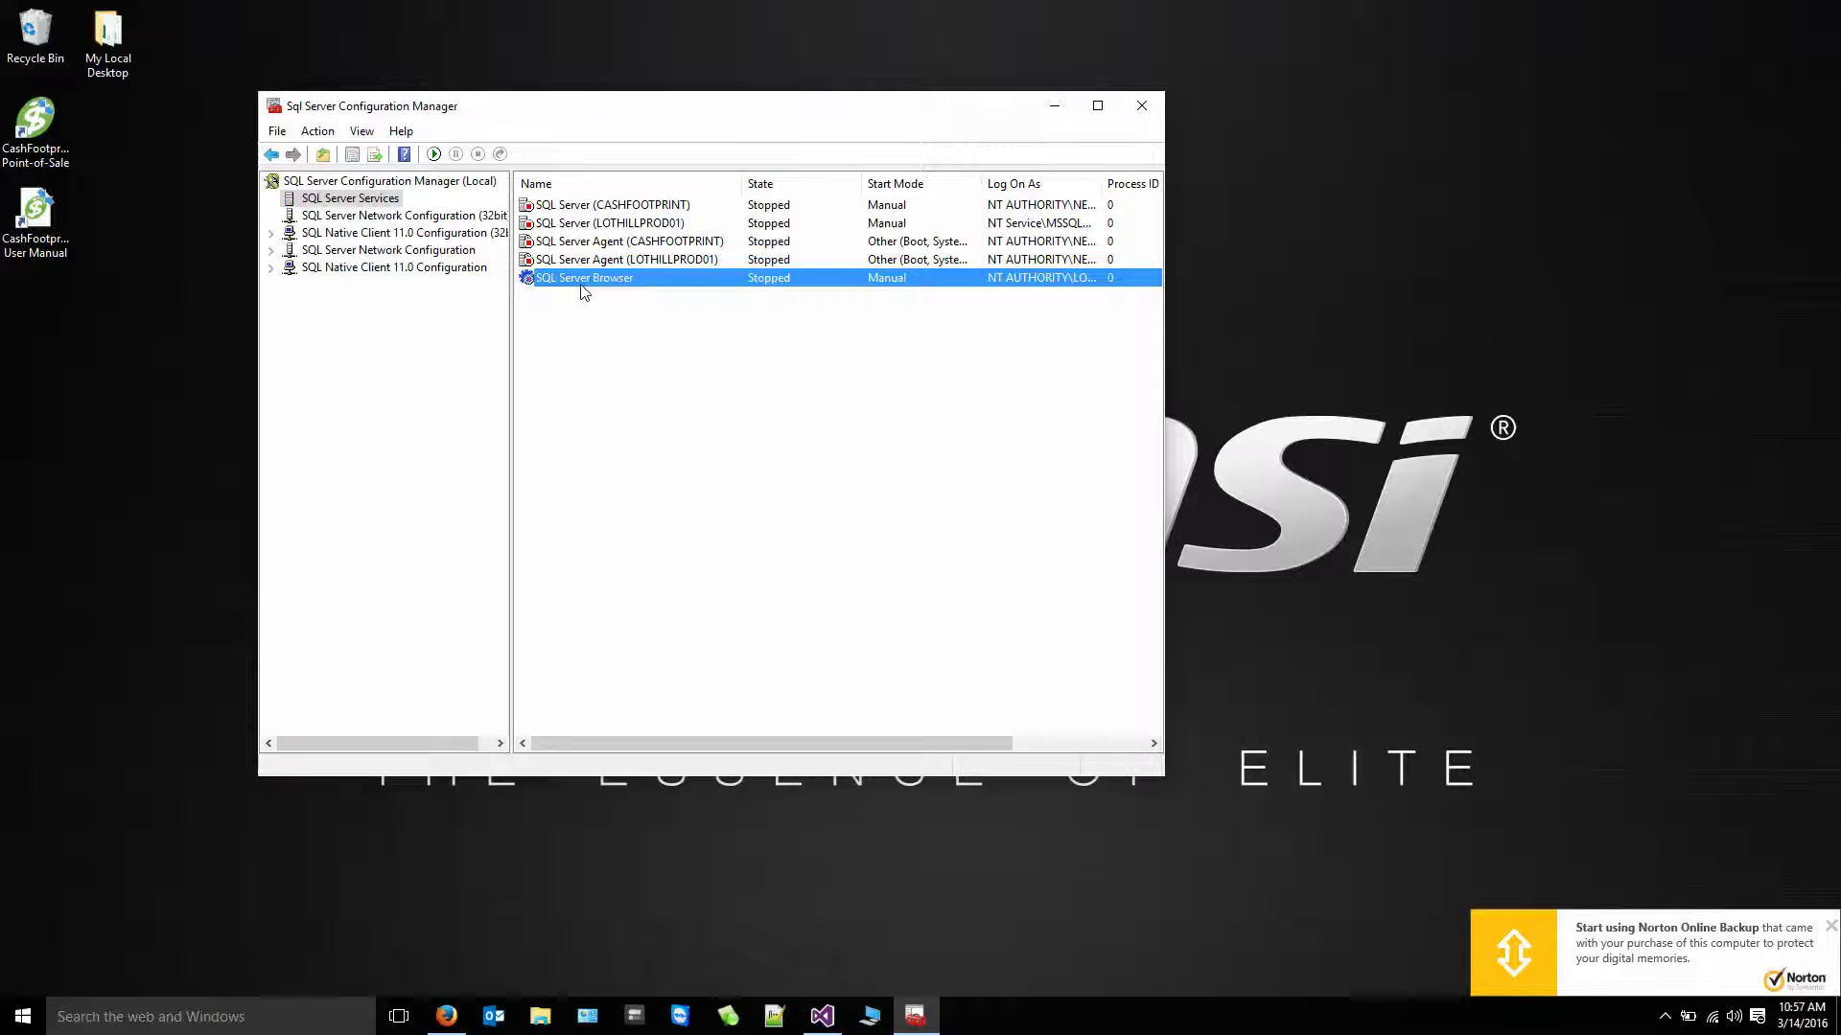
{"action": "right_click", "coordinate": [656, 285]}
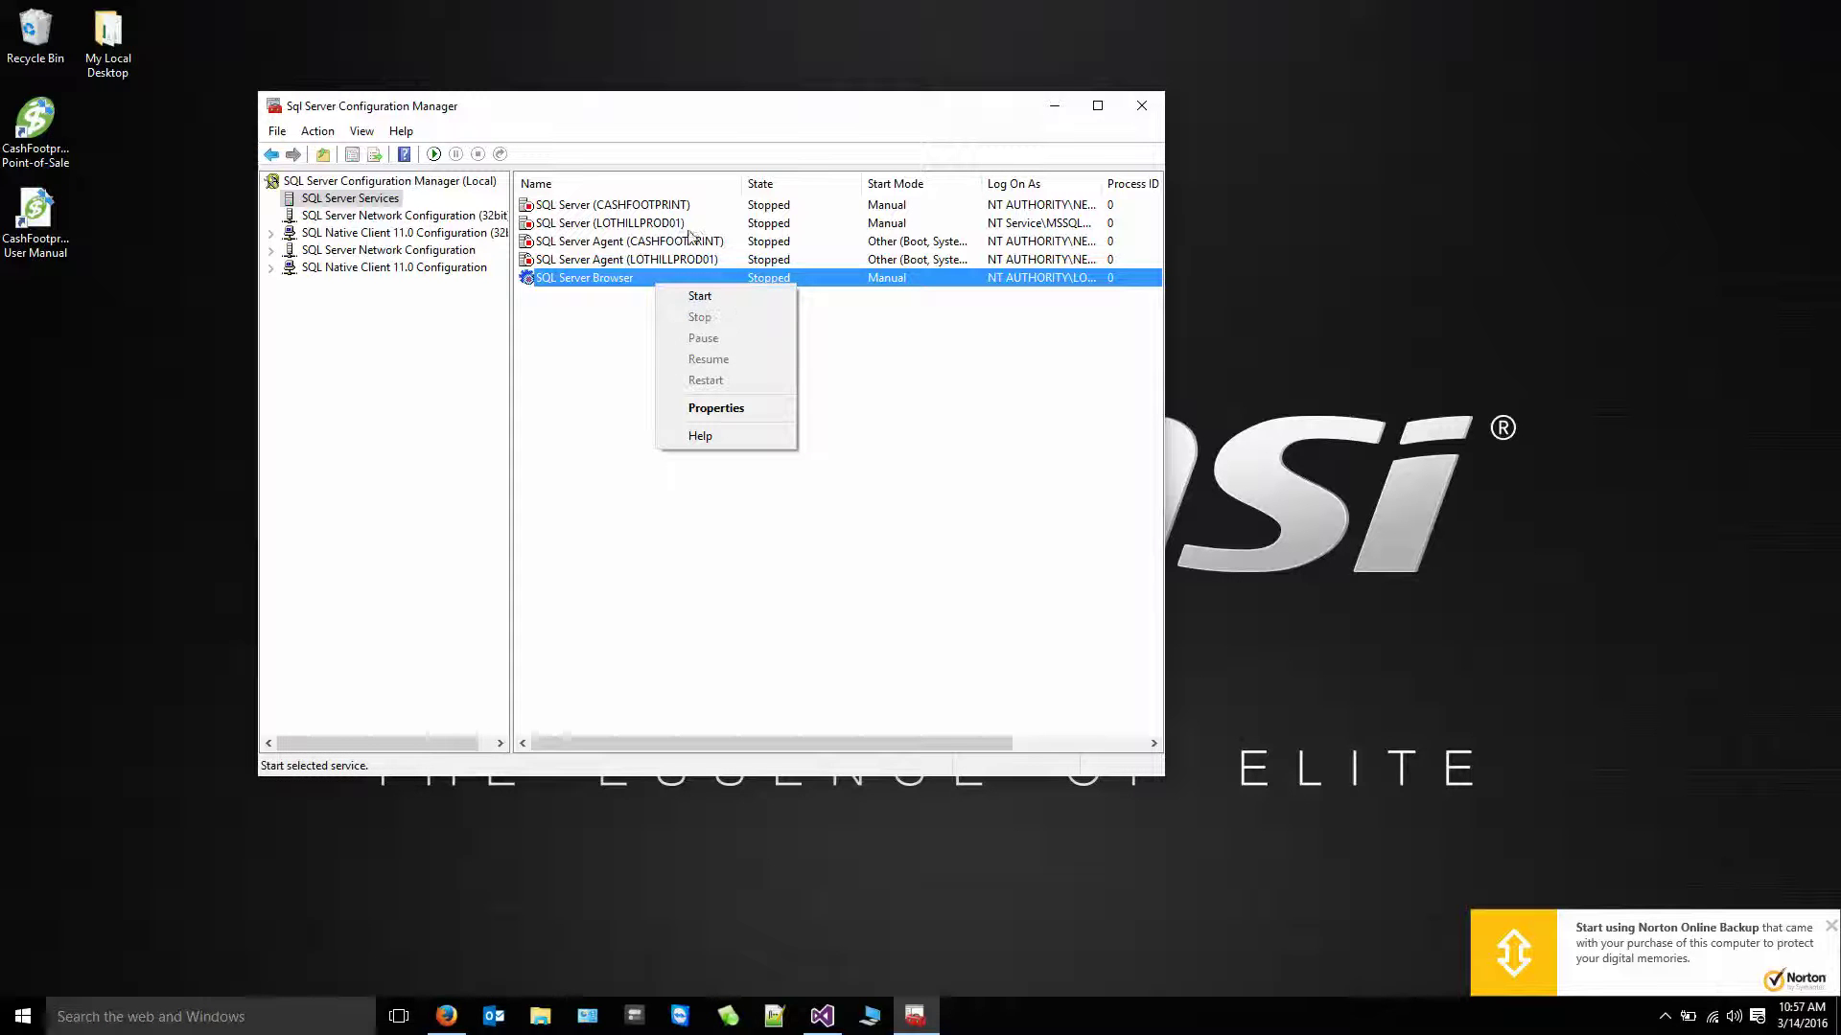
{"action": "right_click", "coordinate": [592, 206]}
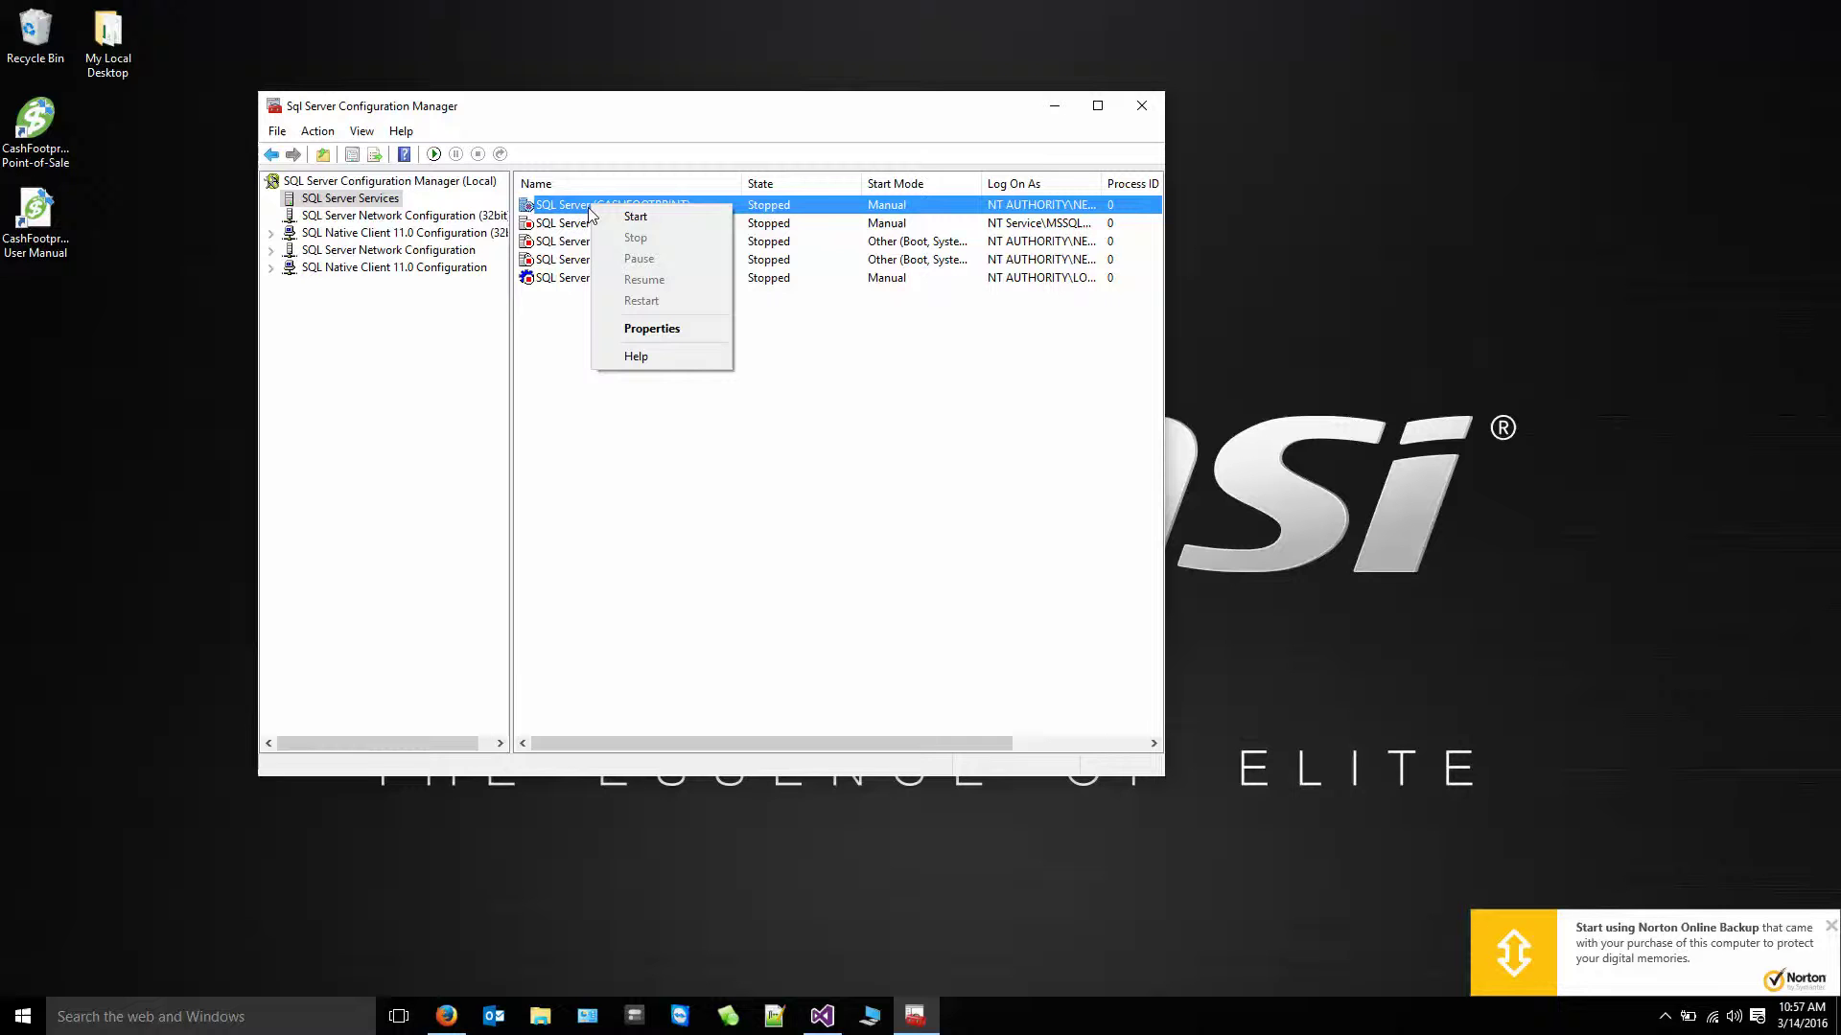
{"action": "left_click", "coordinate": [556, 209]}
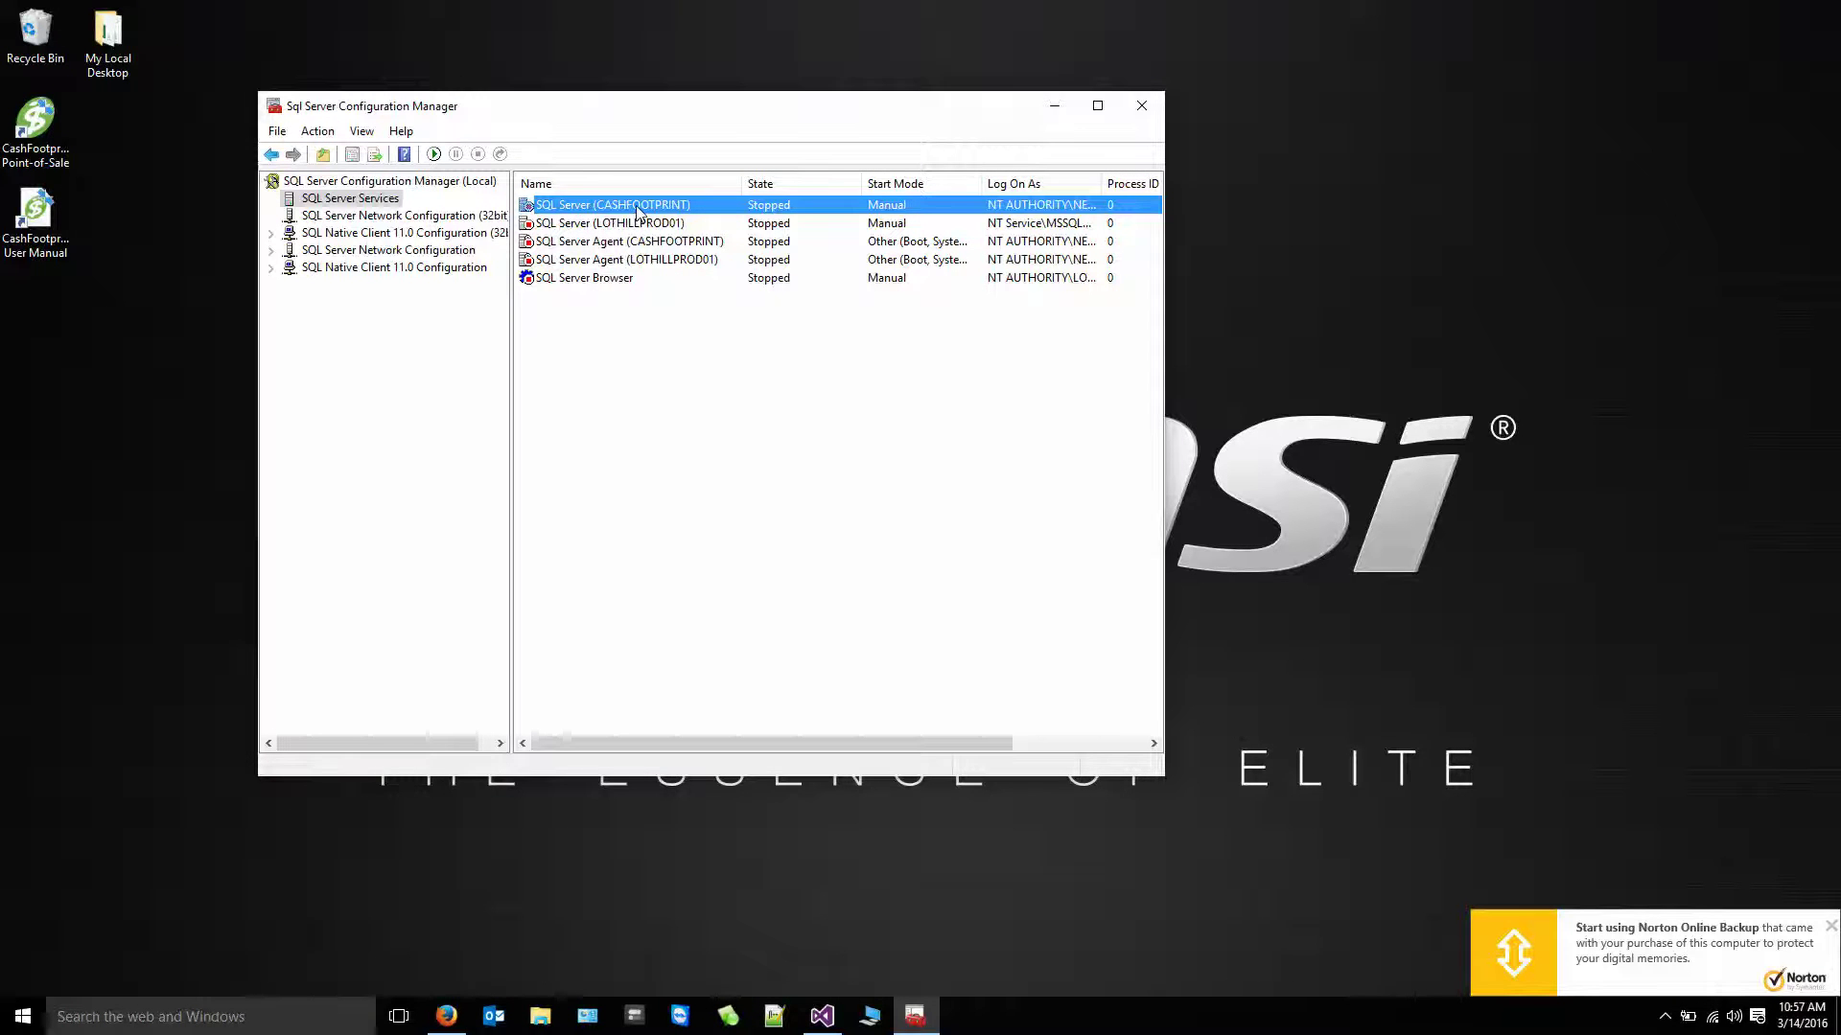
{"action": "right_click", "coordinate": [635, 205]}
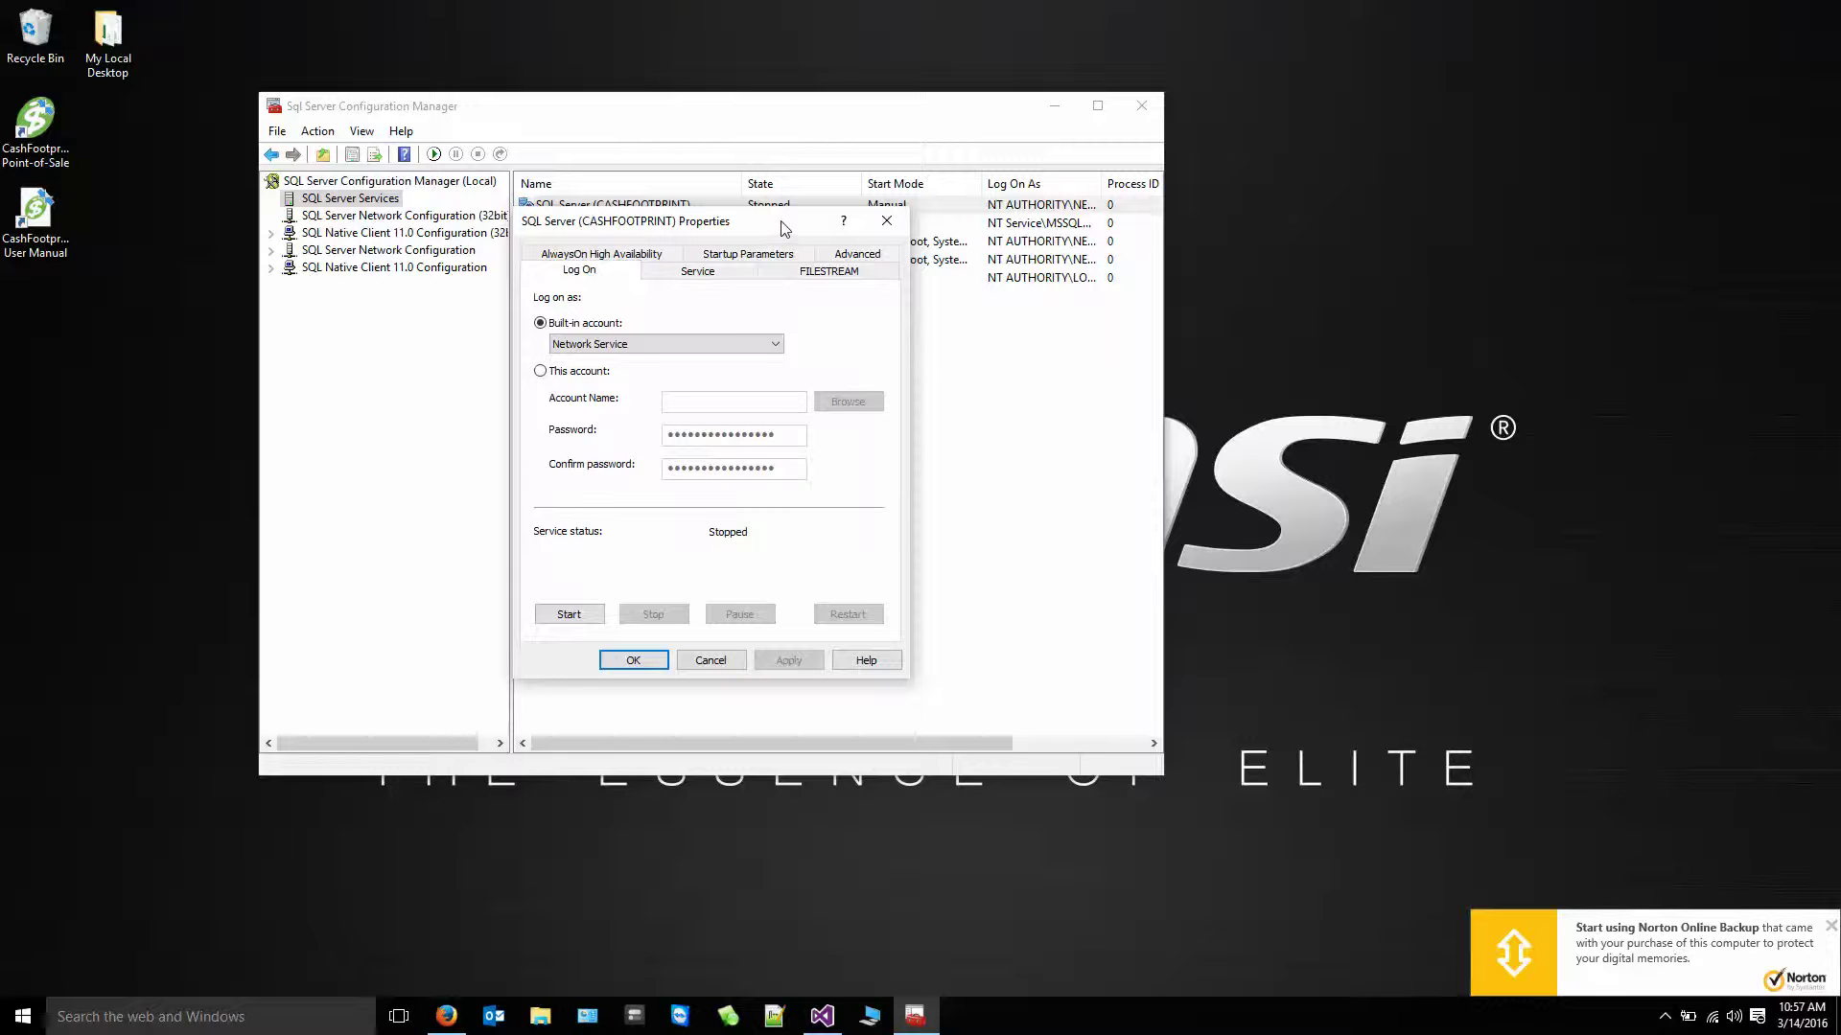
- Check the CASHFOOTPRINT Service tab start mode (Manual) and cancel without changes
{"action": "left_click_drag", "start_coordinate": [784, 230], "coordinate": [786, 275]}
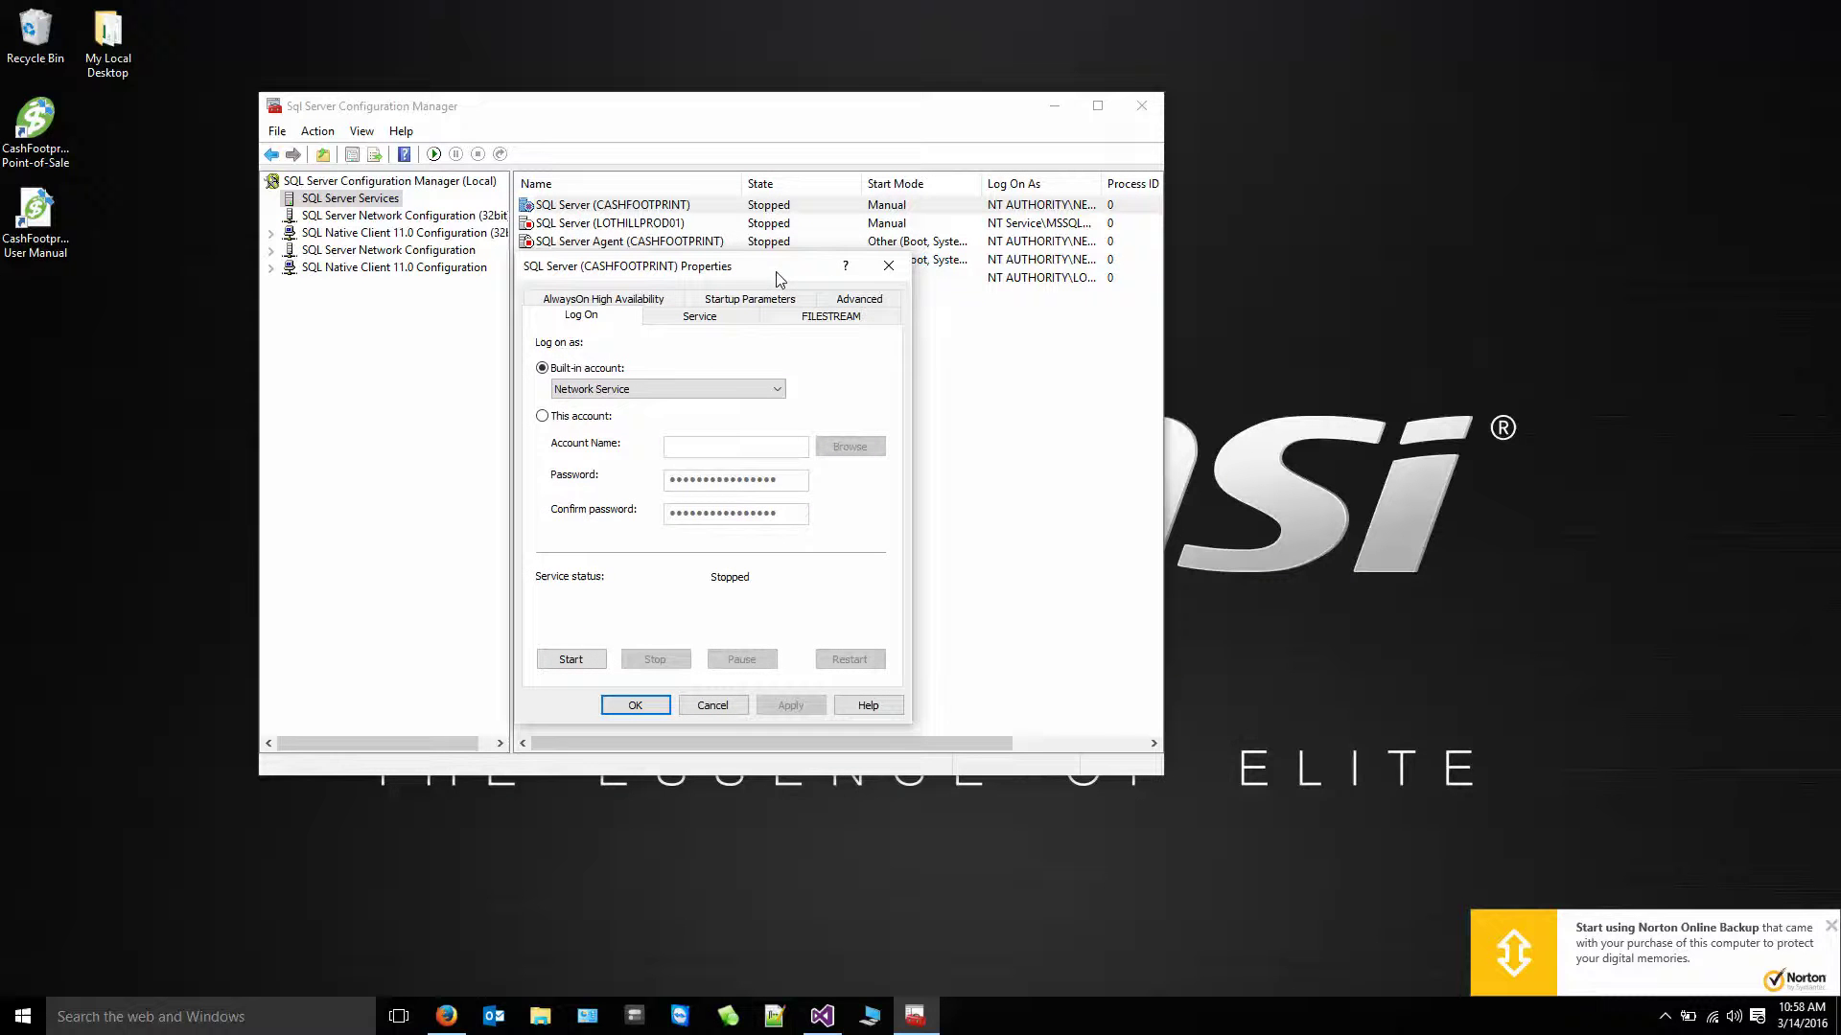
{"action": "left_click", "coordinate": [730, 317]}
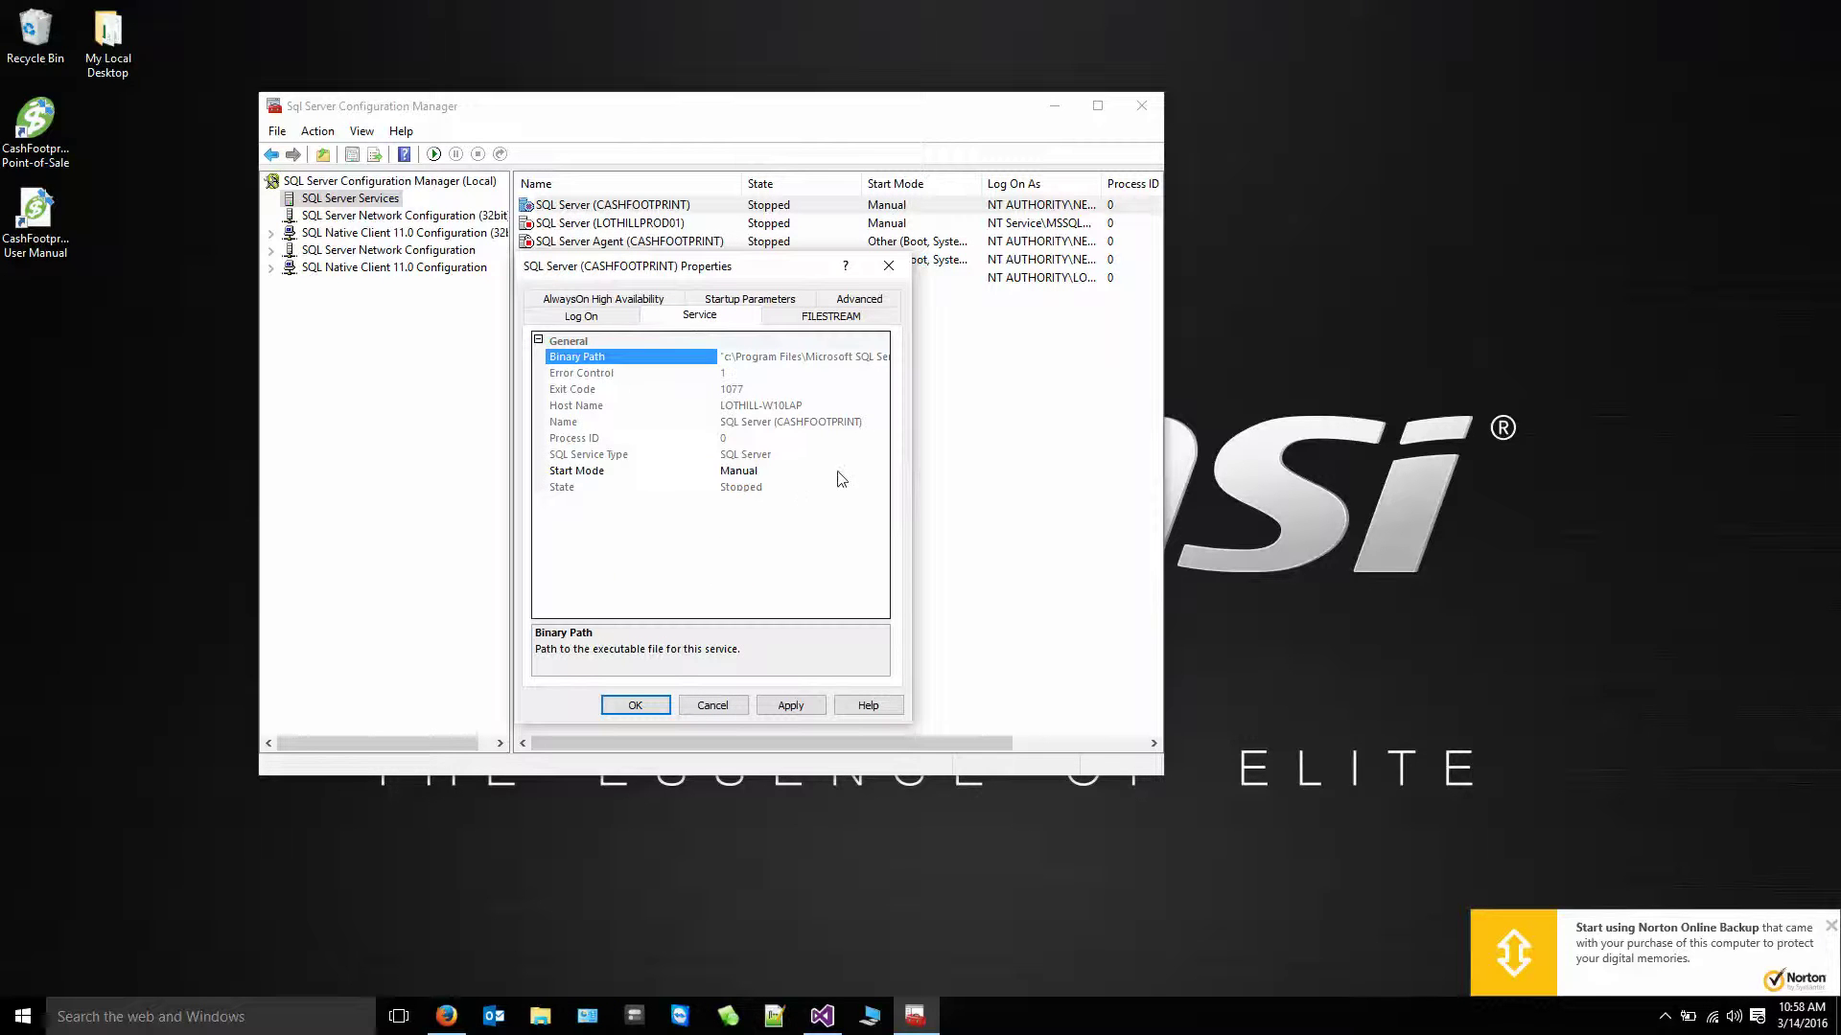
{"action": "left_click", "coordinate": [878, 472]}
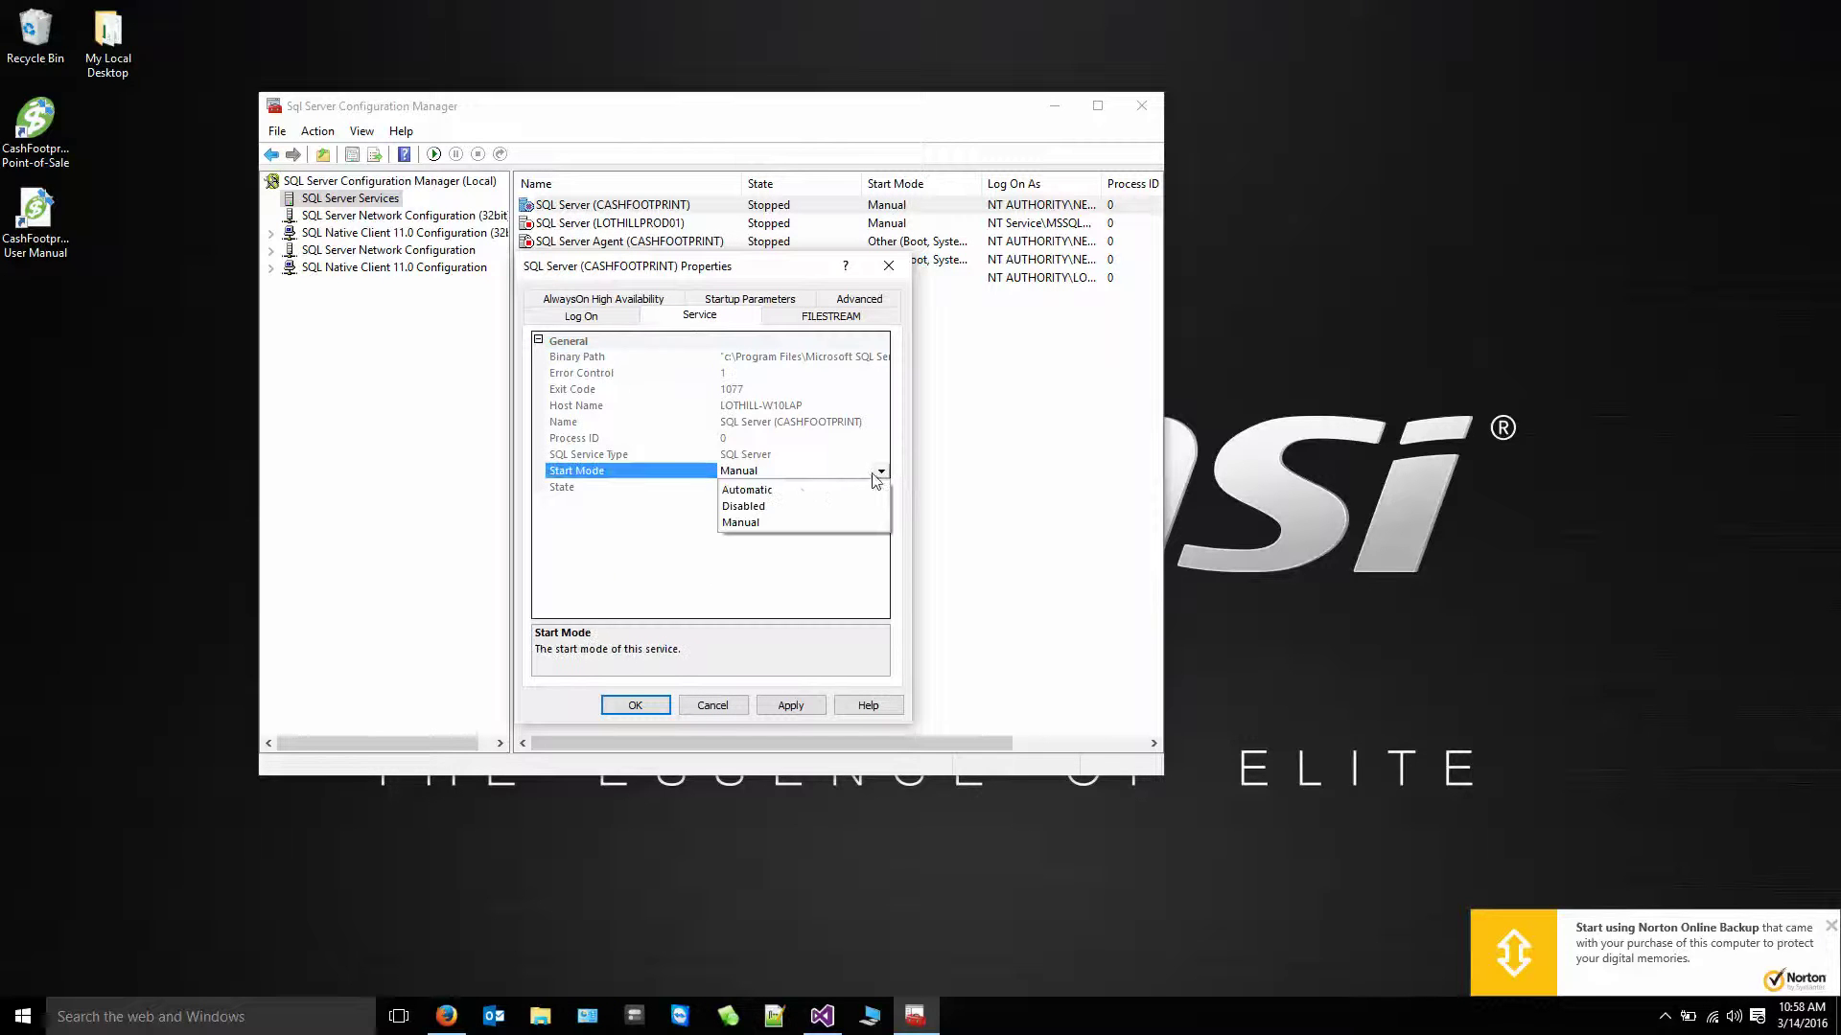
{"action": "left_click", "coordinate": [715, 711]}
{"action": "right_click", "coordinate": [665, 207]}
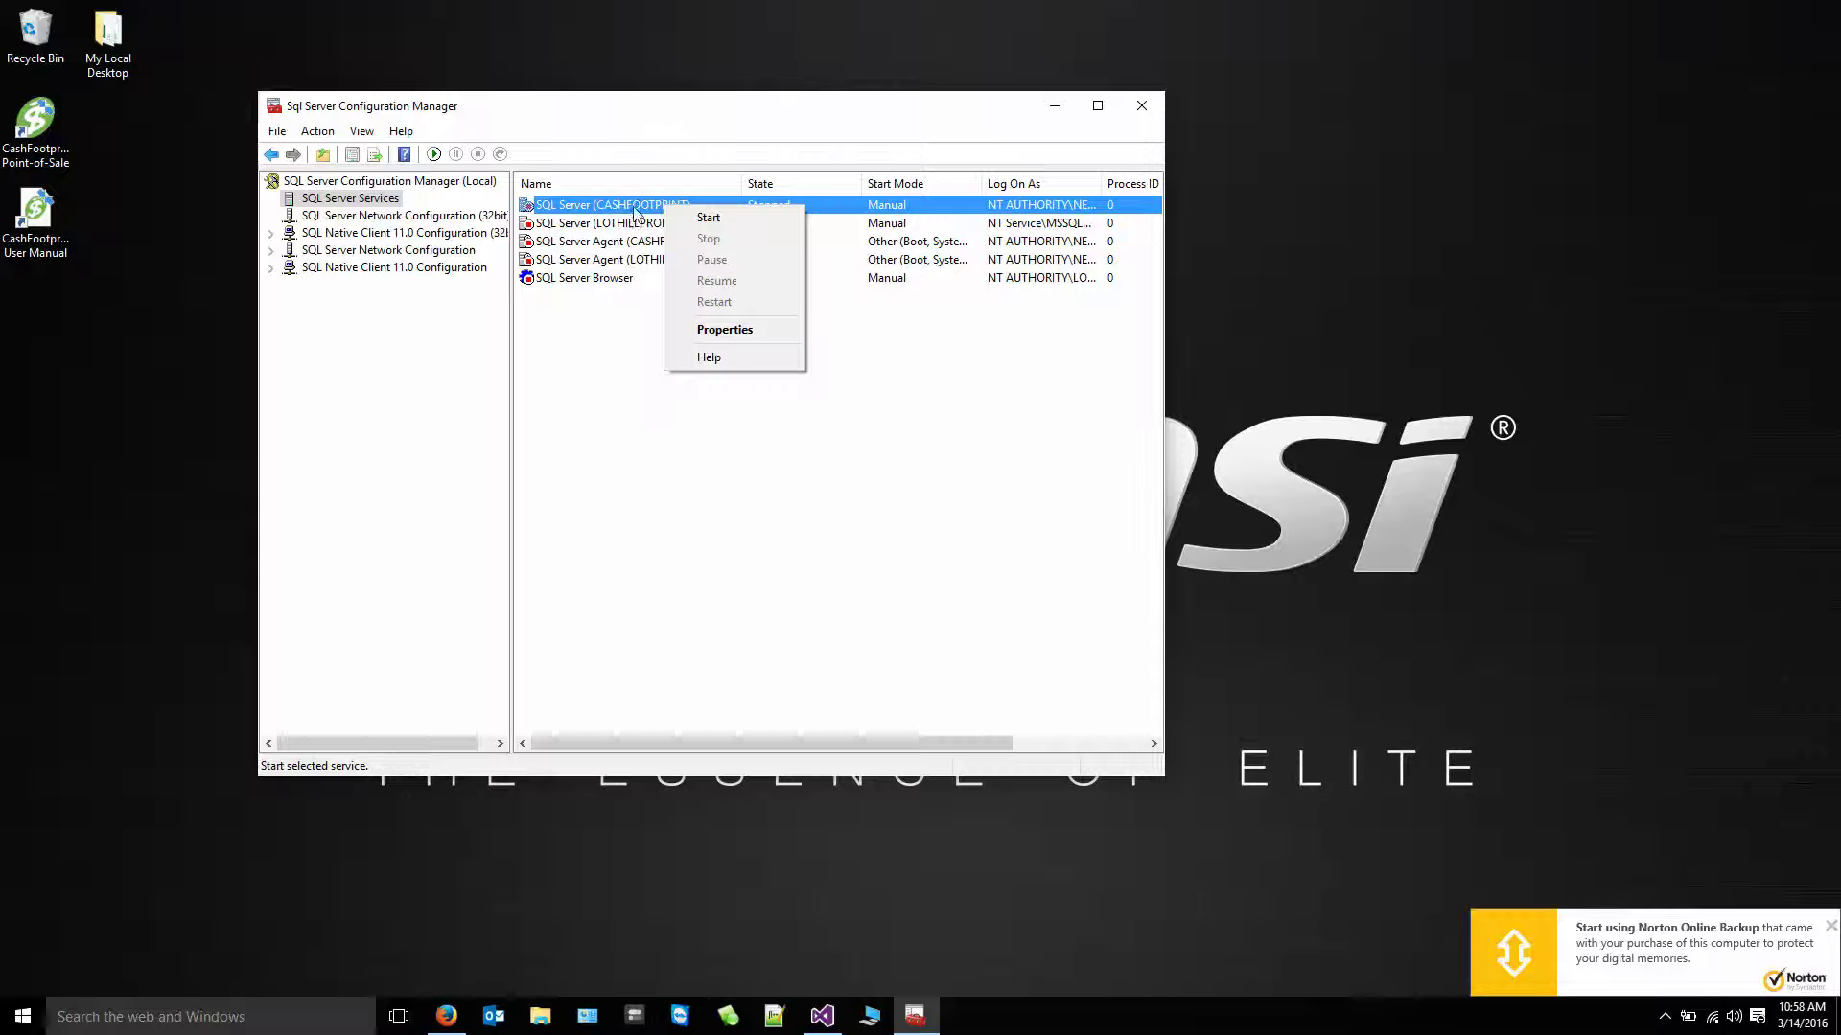
{"action": "left_click", "coordinate": [674, 114]}
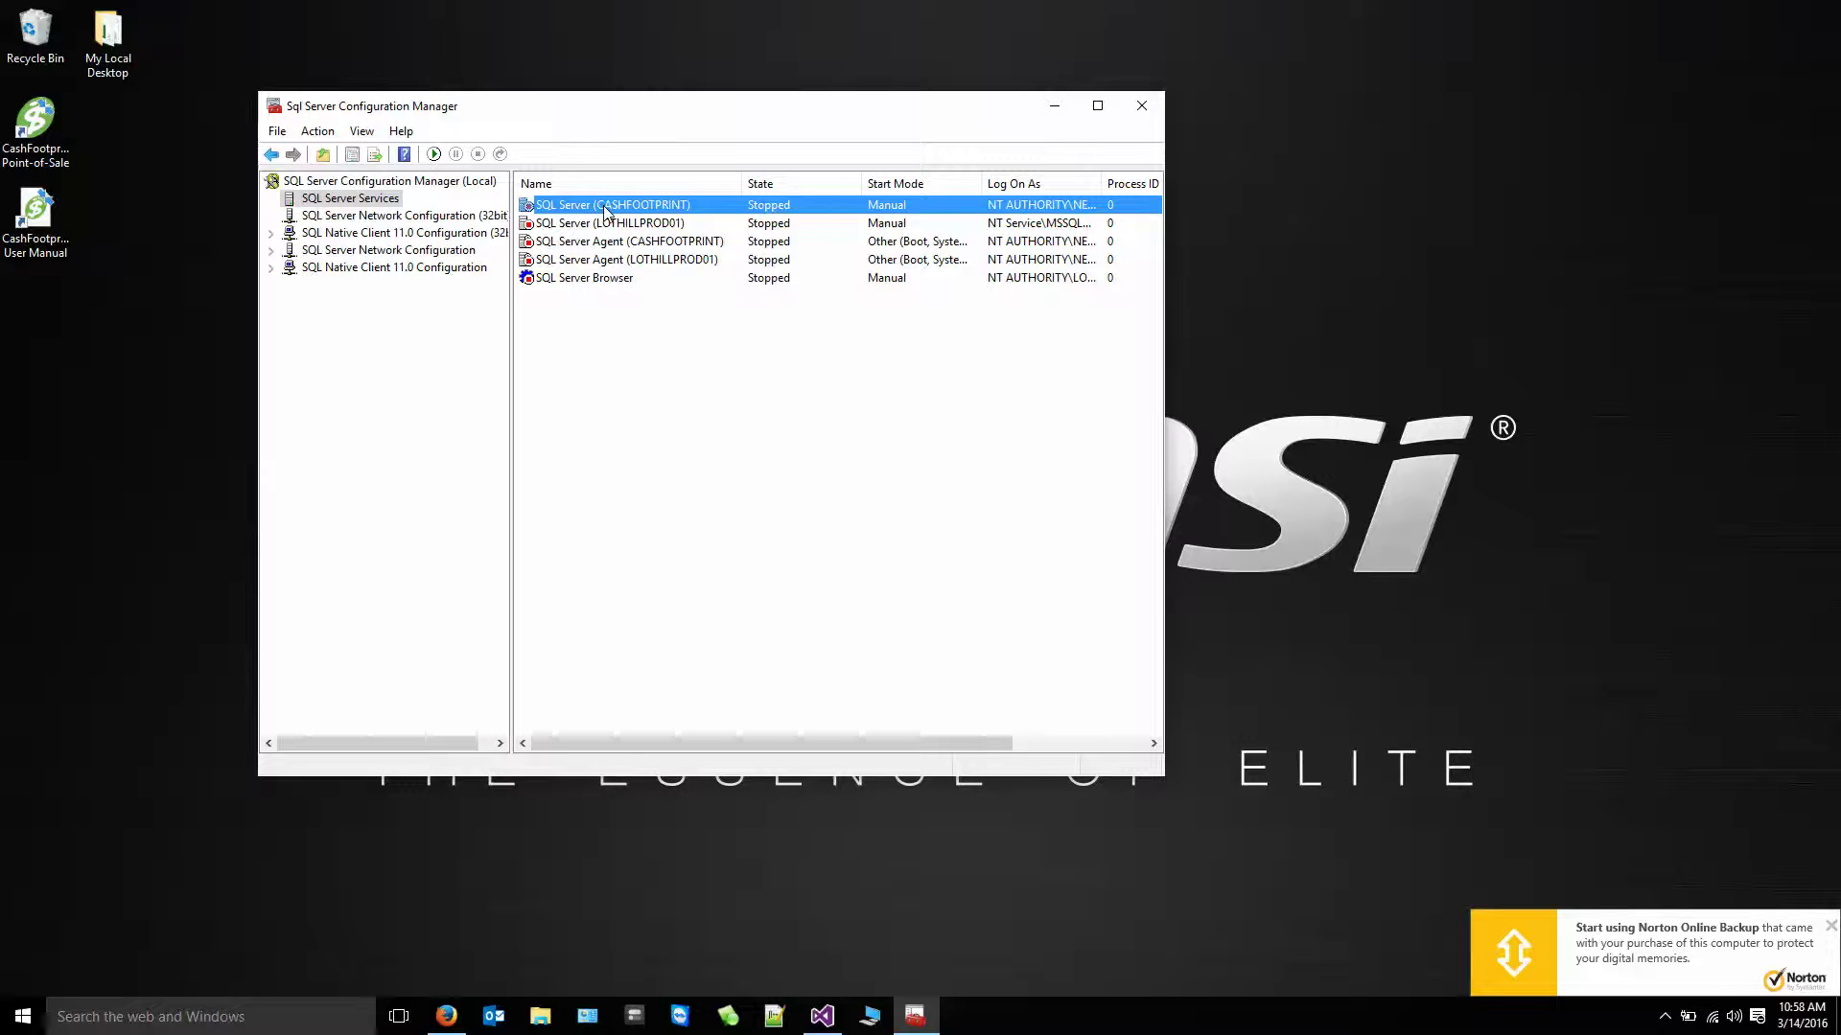
{"action": "left_click", "coordinate": [118, 613]}
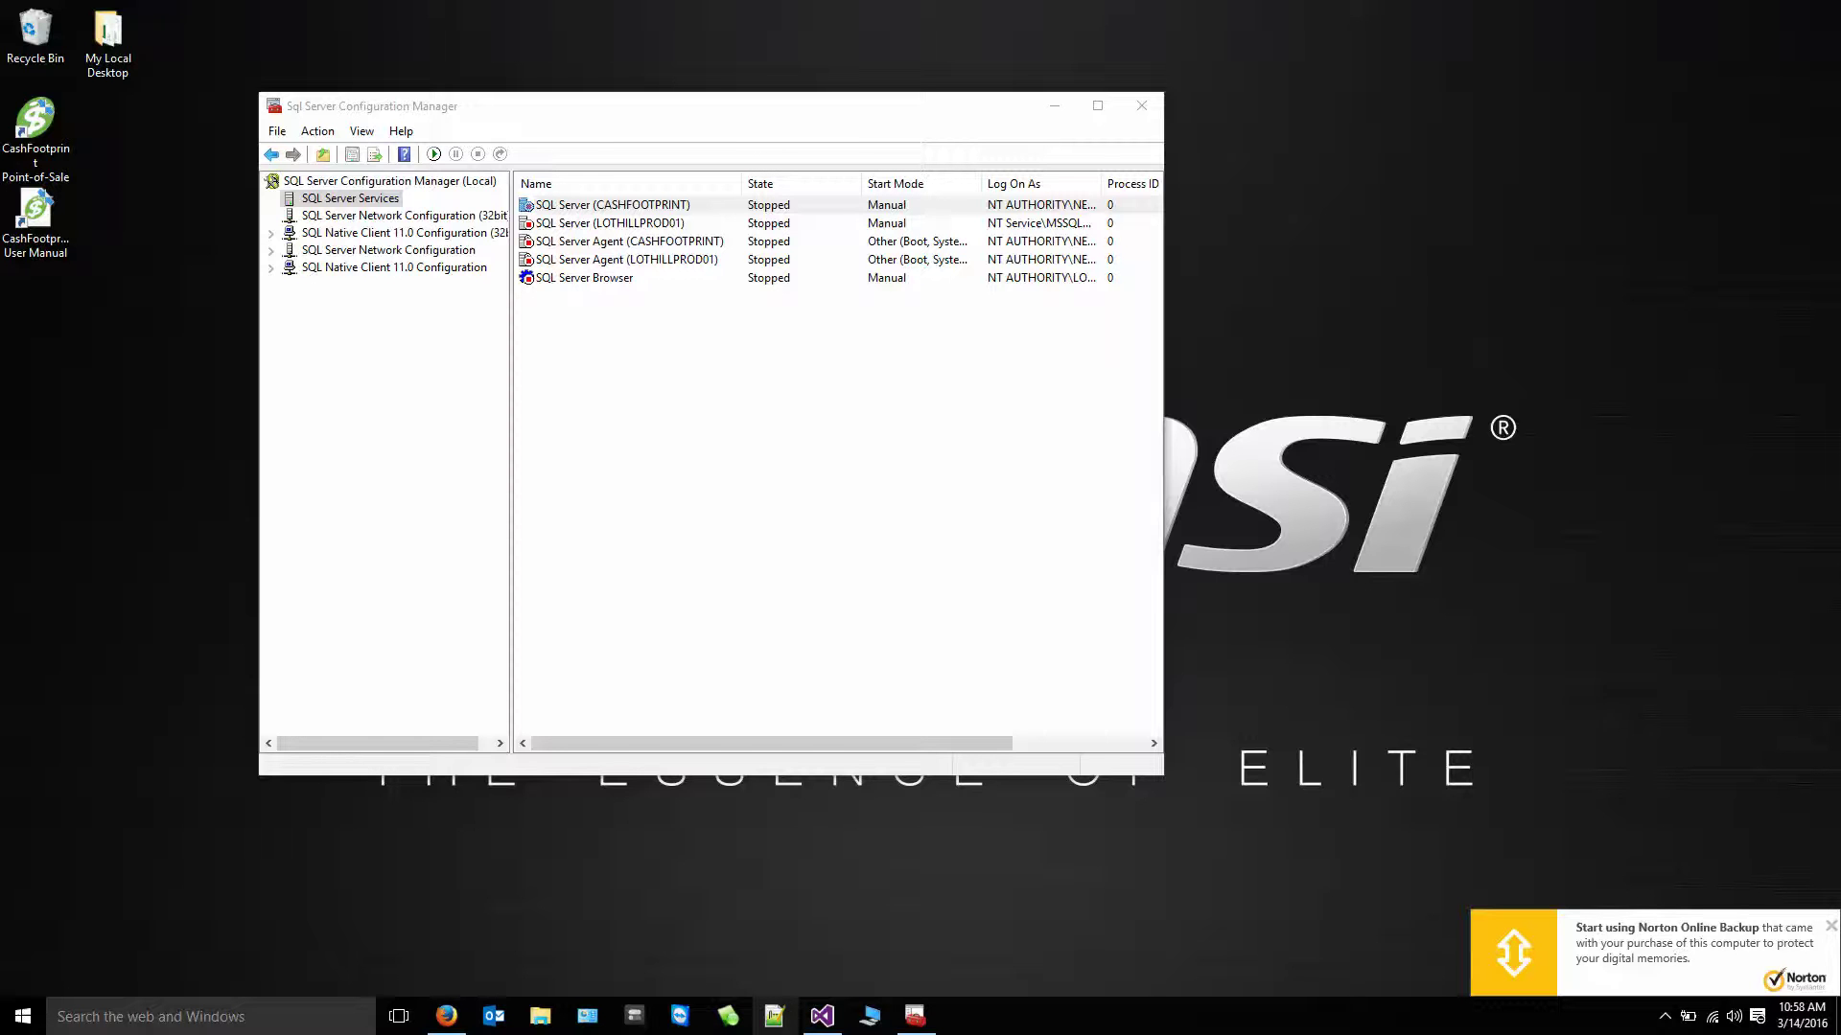
- Open Notepad via search and type CASHFOOTPRINT into a new note
{"action": "left_click", "coordinate": [283, 1017]}
{"action": "type", "text": "notepad"}
{"action": "key", "text": "Return"}
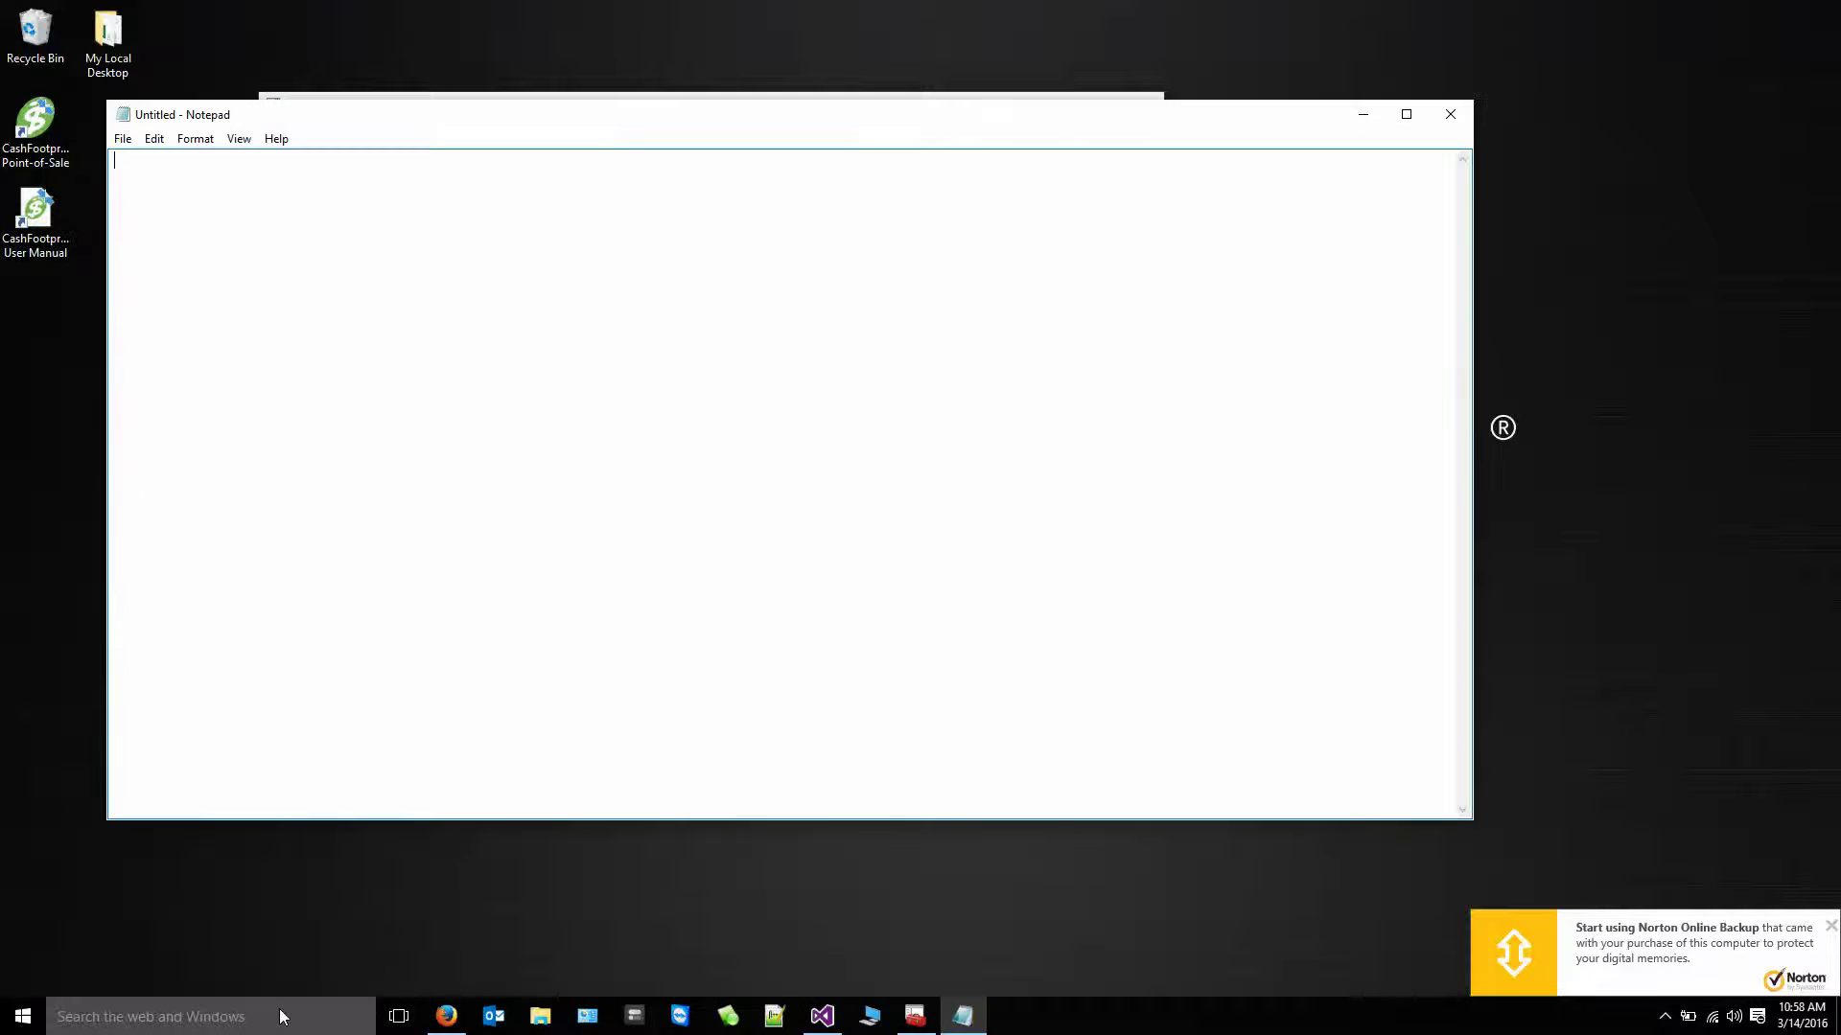
{"action": "left_click_drag", "start_coordinate": [555, 123], "coordinate": [643, 283]}
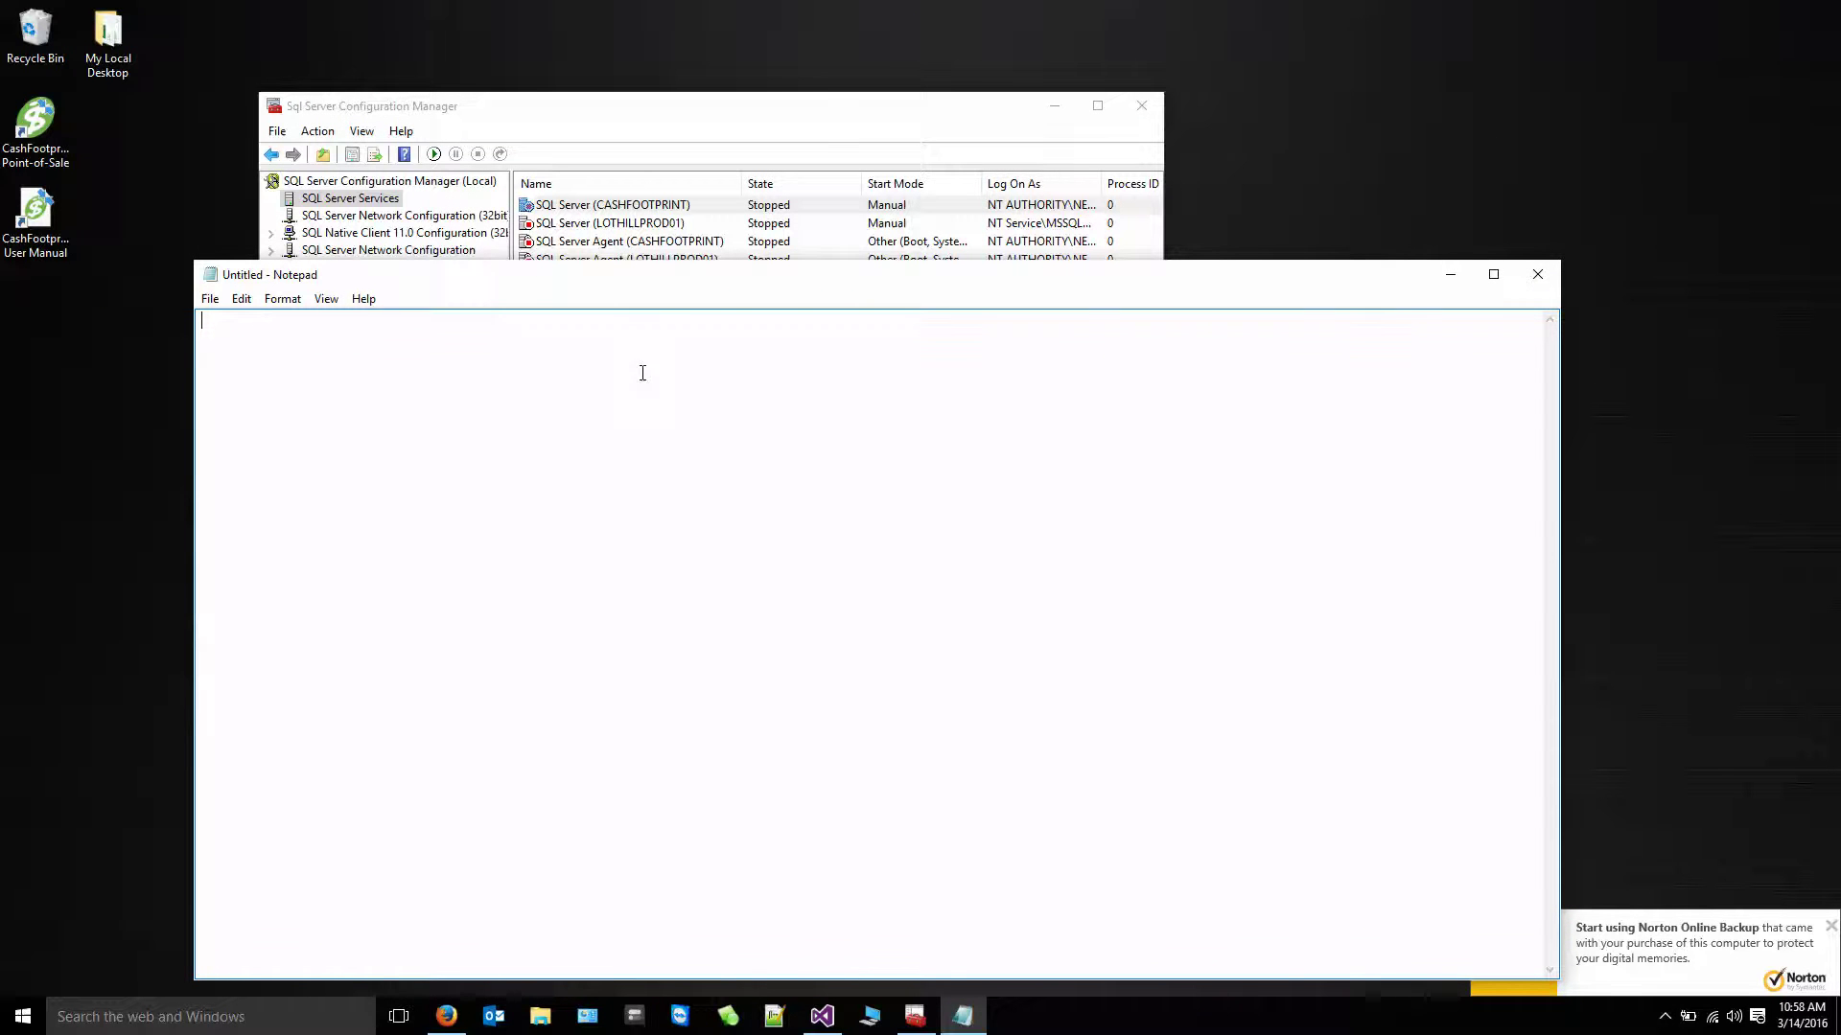
{"action": "type", "text": "CASHFOOTPRINT"}
{"action": "left_click_drag", "start_coordinate": [764, 106], "coordinate": [834, 90]}
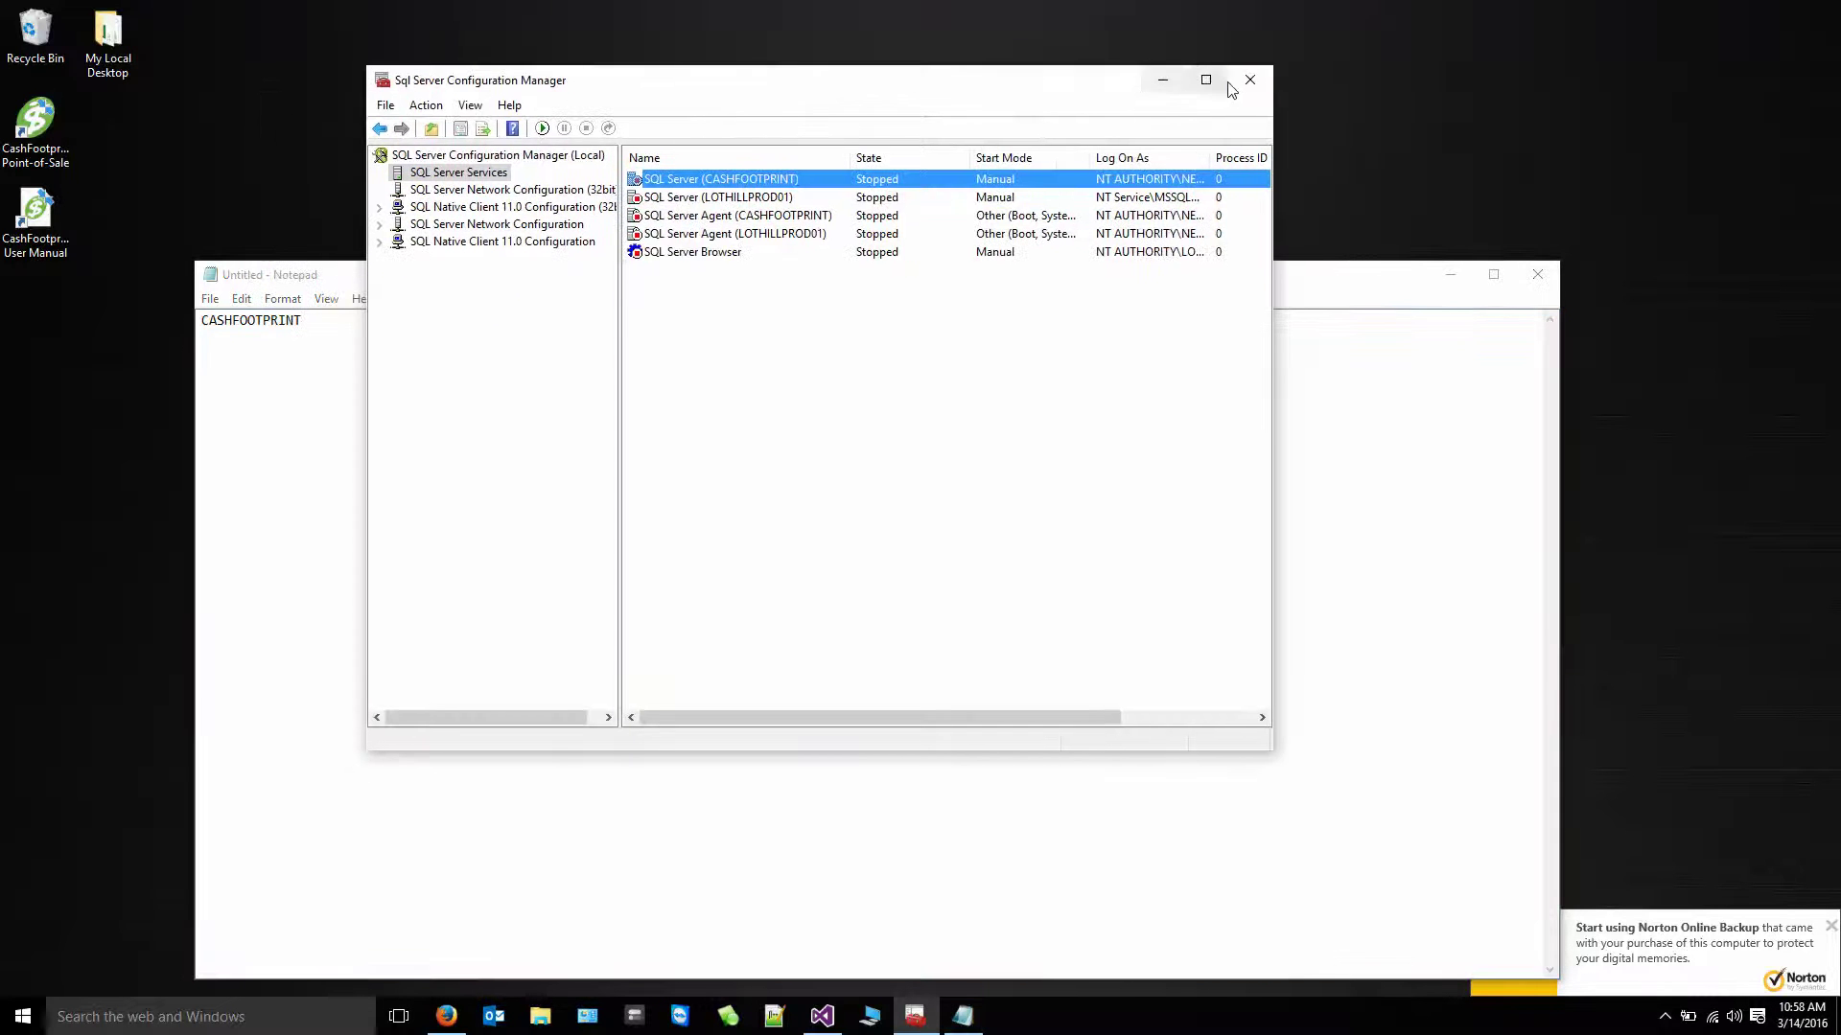
{"action": "left_click", "coordinate": [1162, 79]}
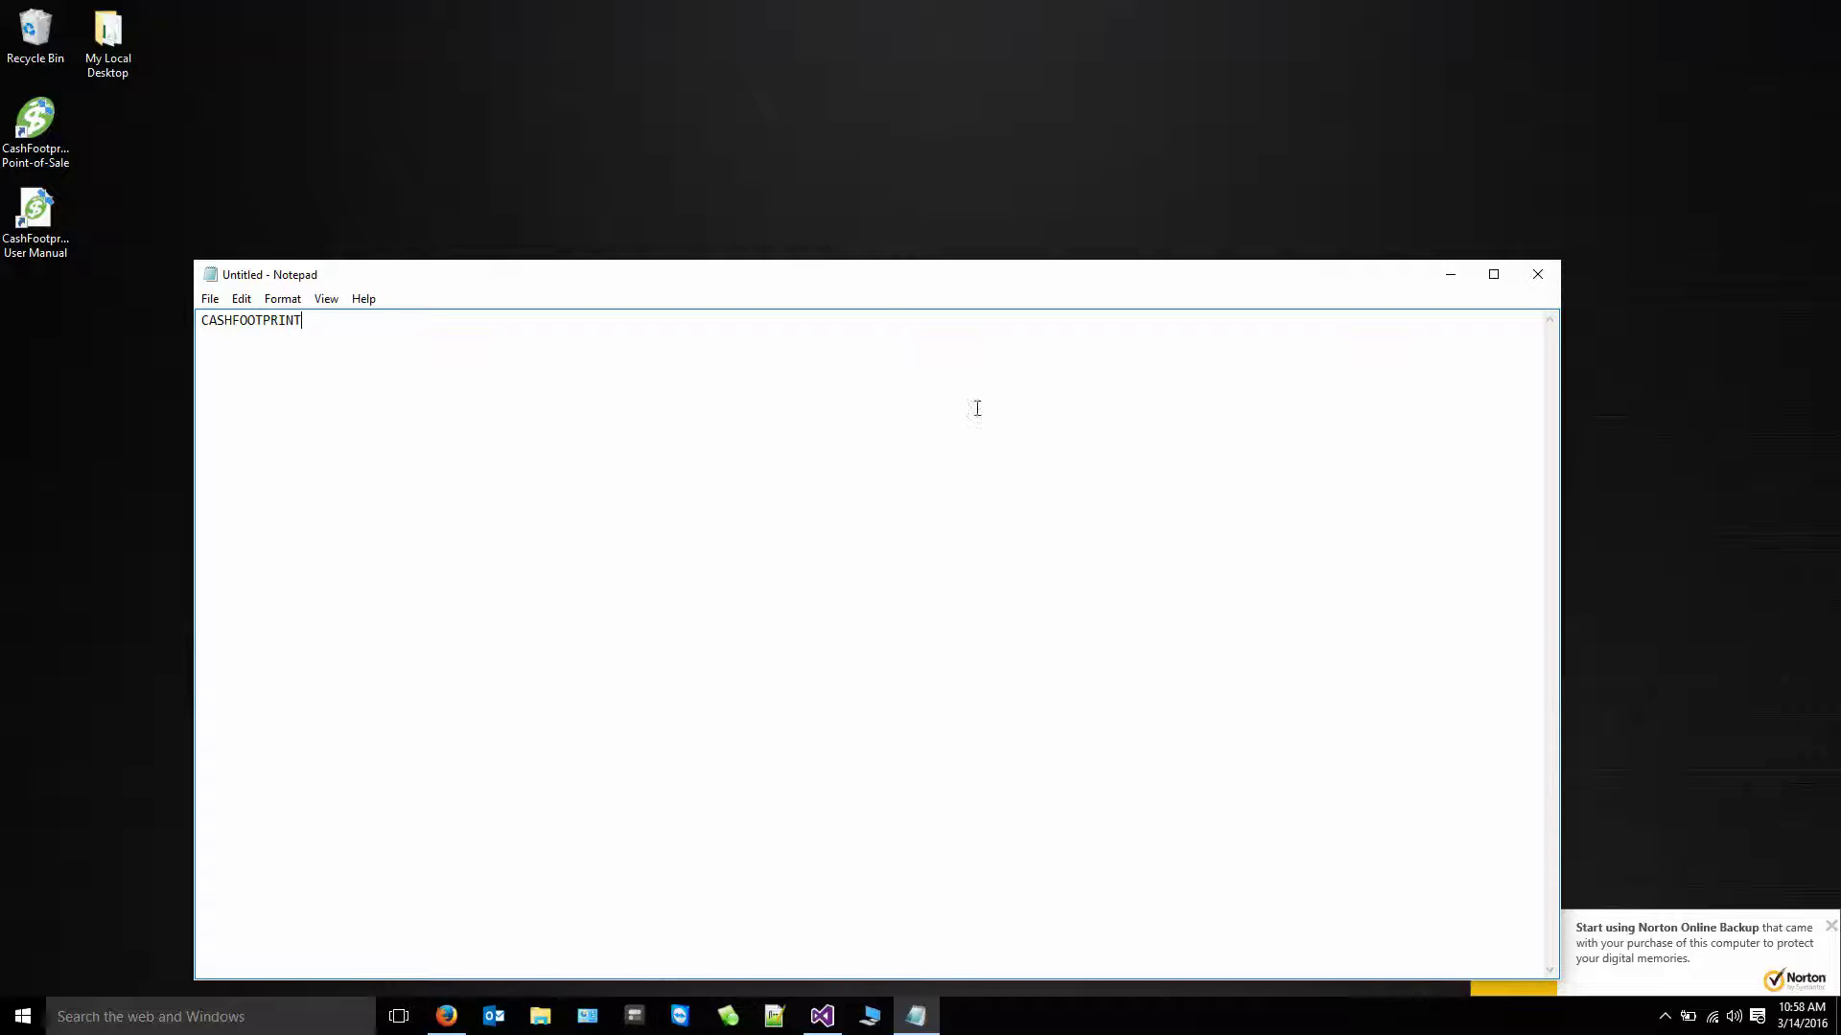
- Append SQLEXPRESS to the note, then delete it, leaving just CASHFOOTPRINT
{"action": "left_click_drag", "start_coordinate": [705, 278], "coordinate": [716, 154]}
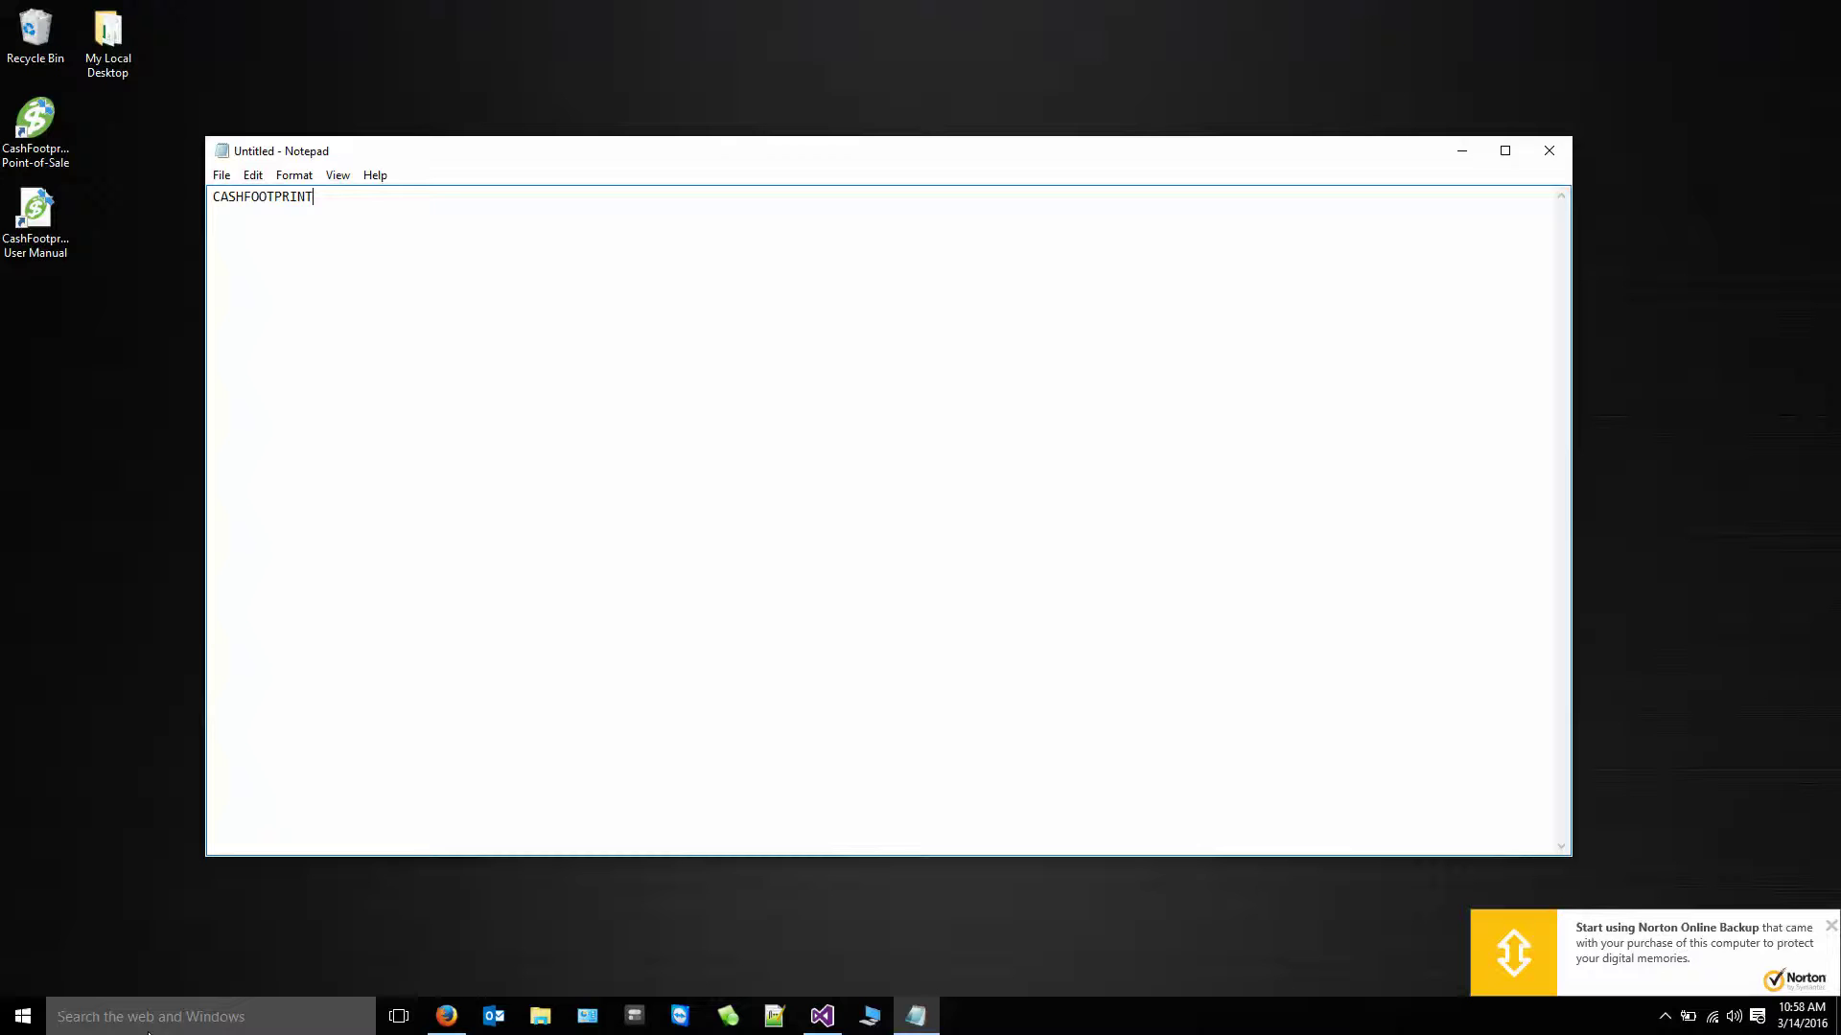
{"action": "double_click", "coordinate": [211, 196]}
{"action": "left_click", "coordinate": [509, 477]}
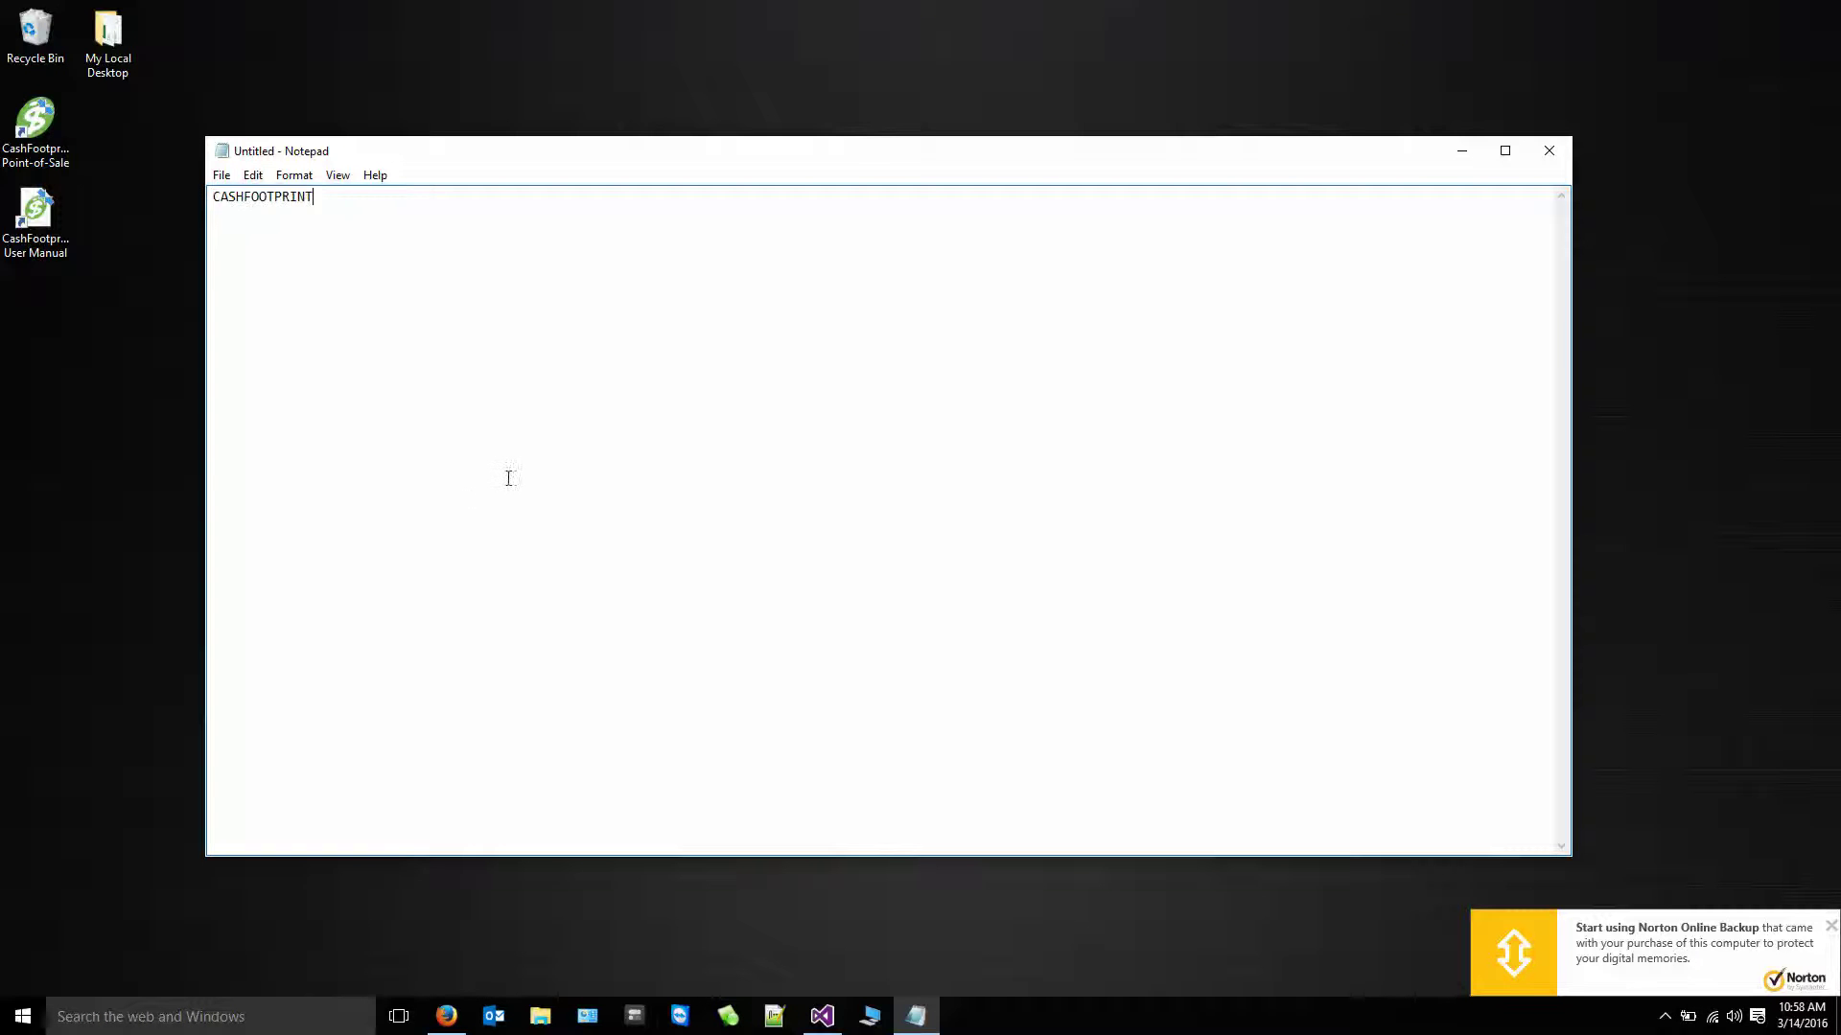
{"action": "type", "text": "SQLEXPRESS"}
{"action": "key", "text": "shift+Home"}
{"action": "key", "text": "BackSpace"}
{"action": "left_click", "coordinate": [21, 1016]}
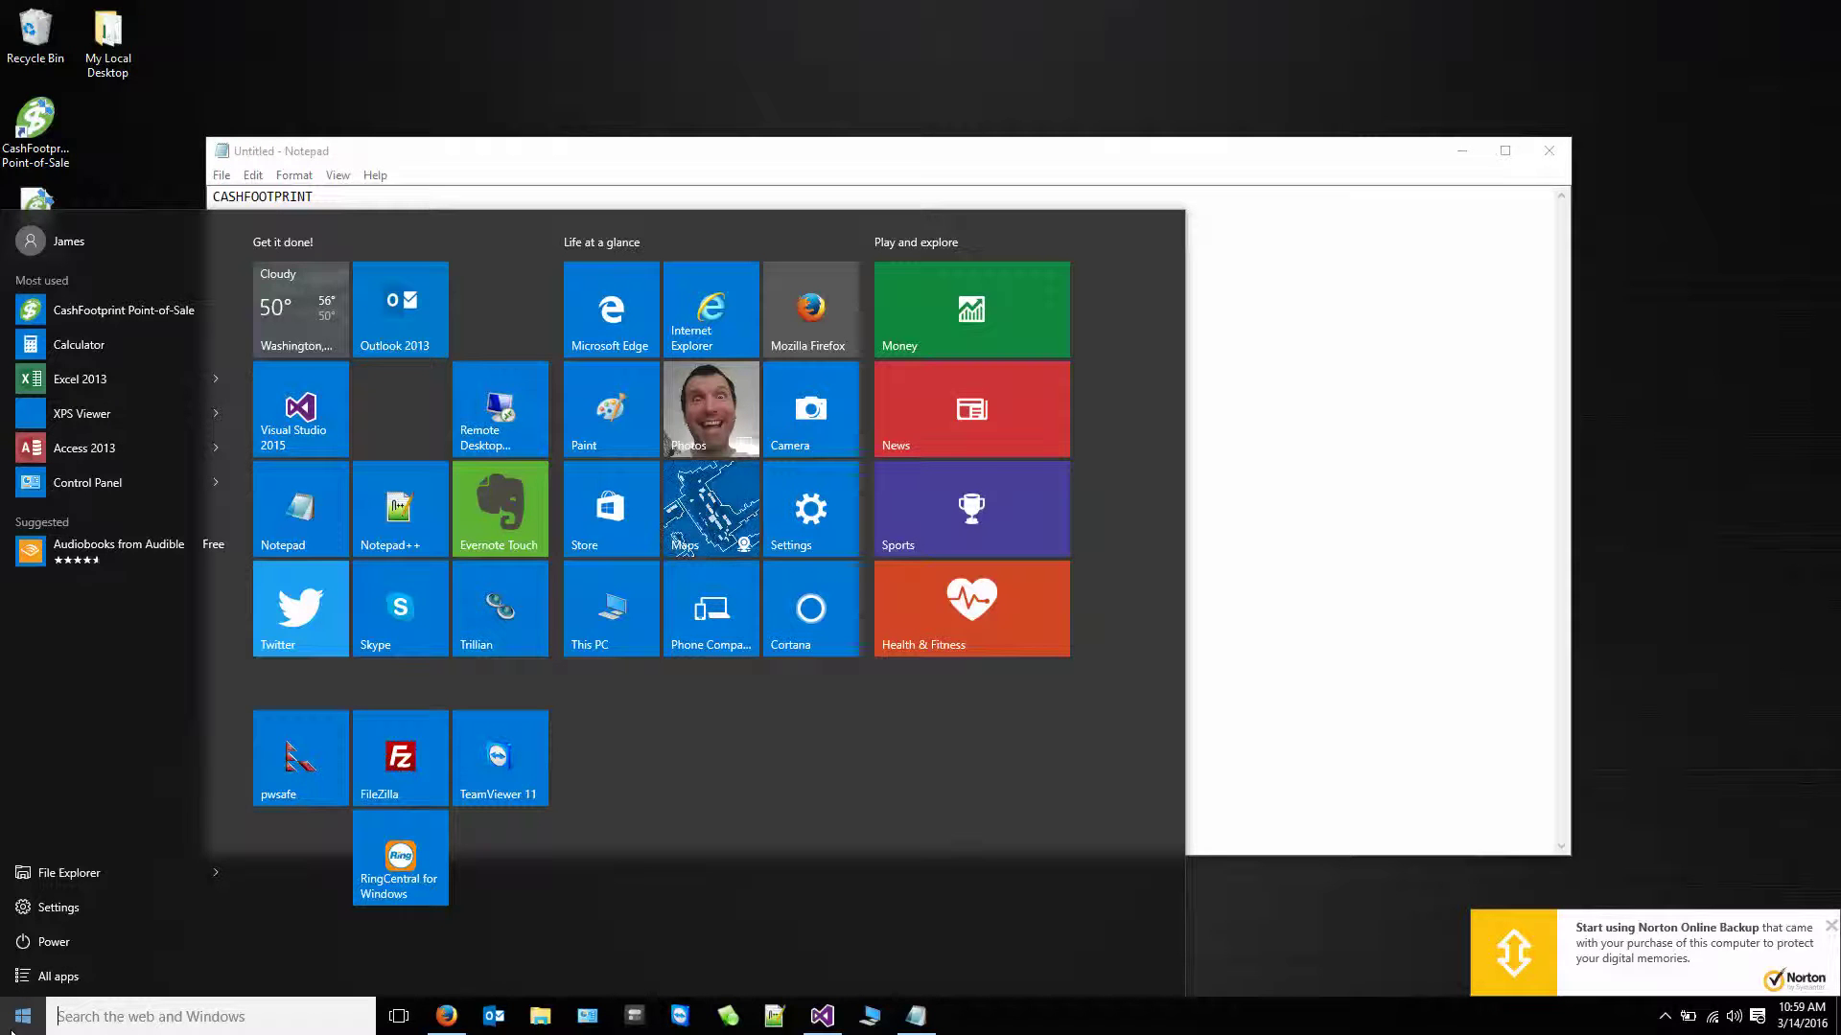
- Look up the computer name in System and type it with a backslash before CASHFOOTPRINT
{"action": "right_click", "coordinate": [13, 1024]}
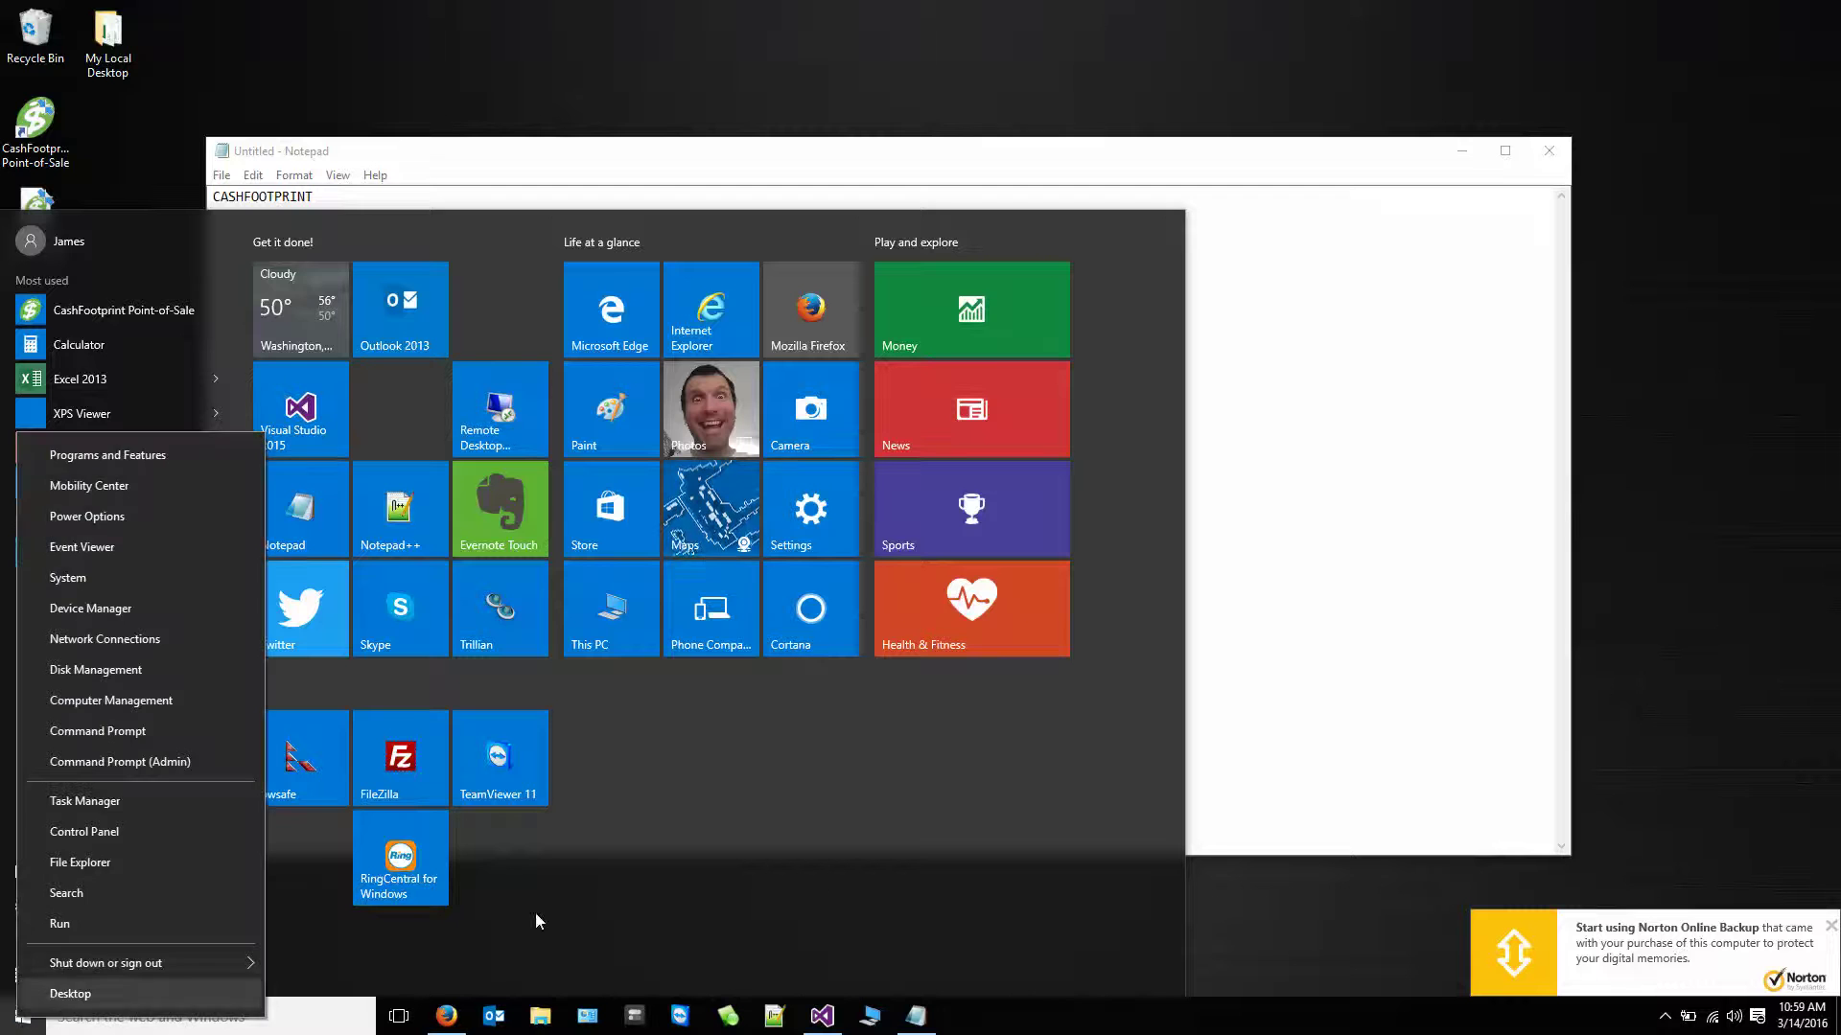
{"action": "left_click", "coordinate": [1381, 906]}
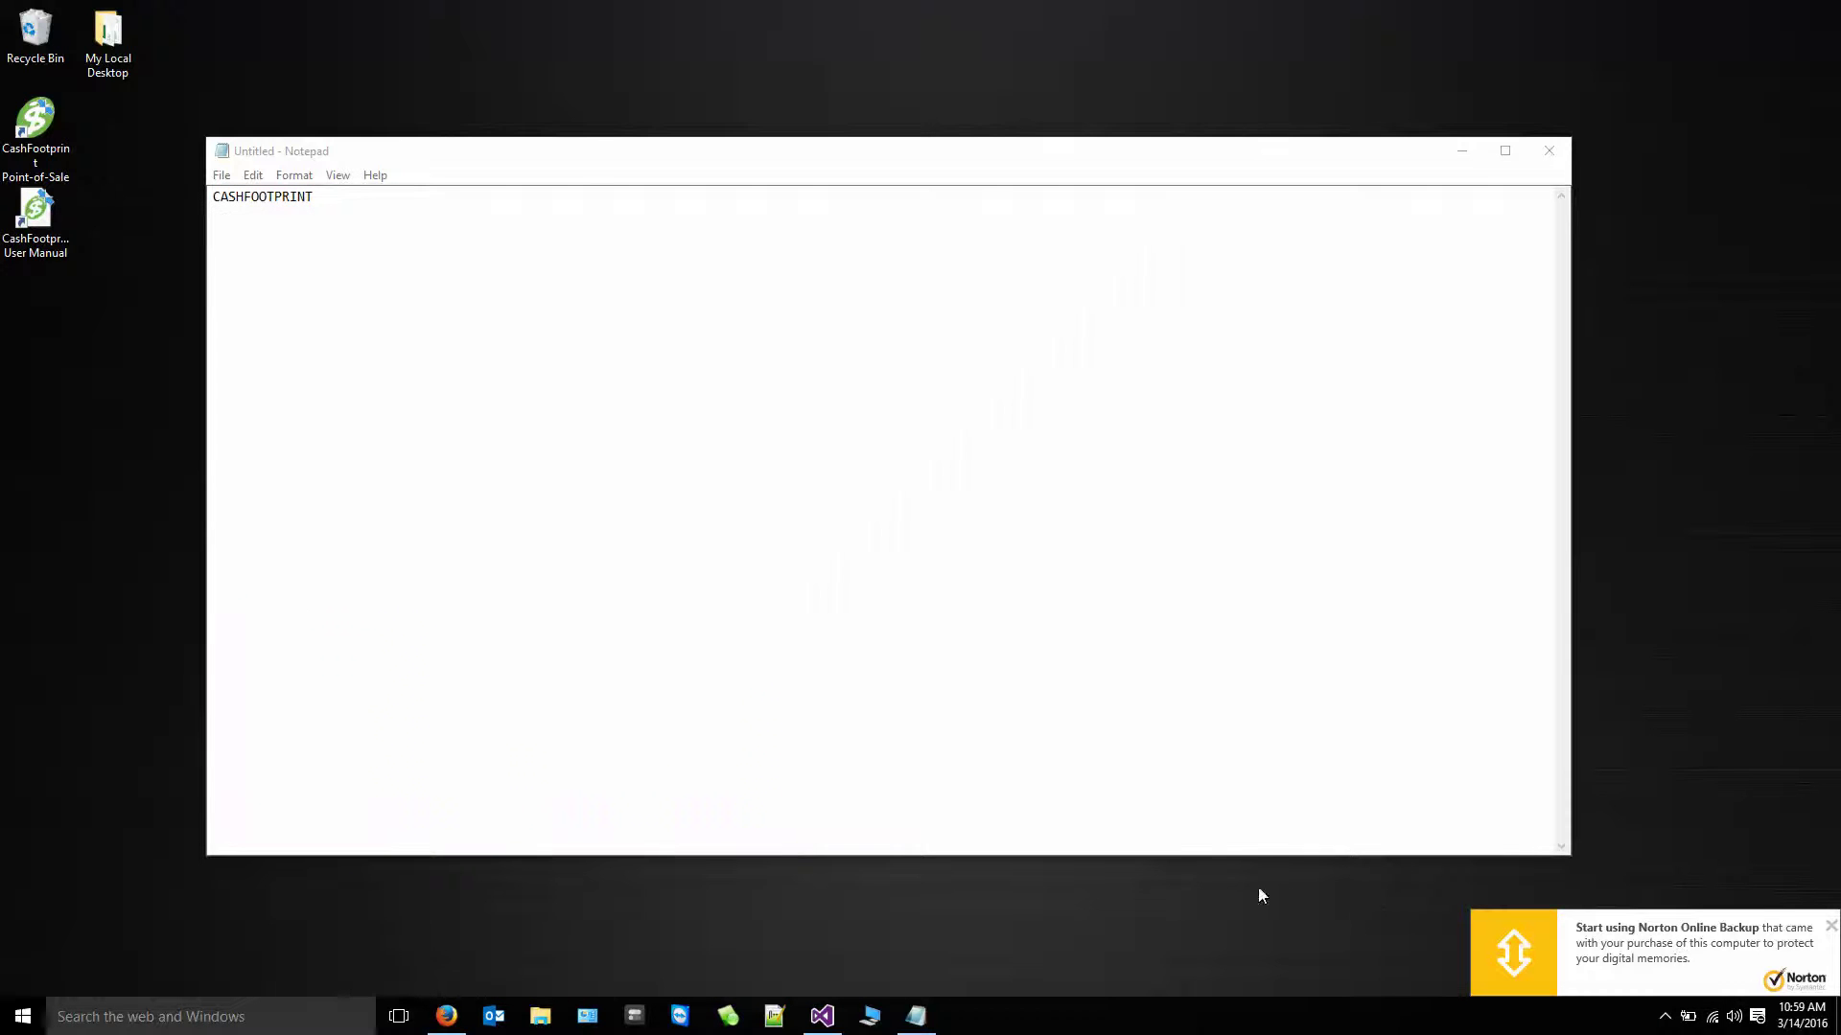
{"action": "right_click", "coordinate": [24, 1019]}
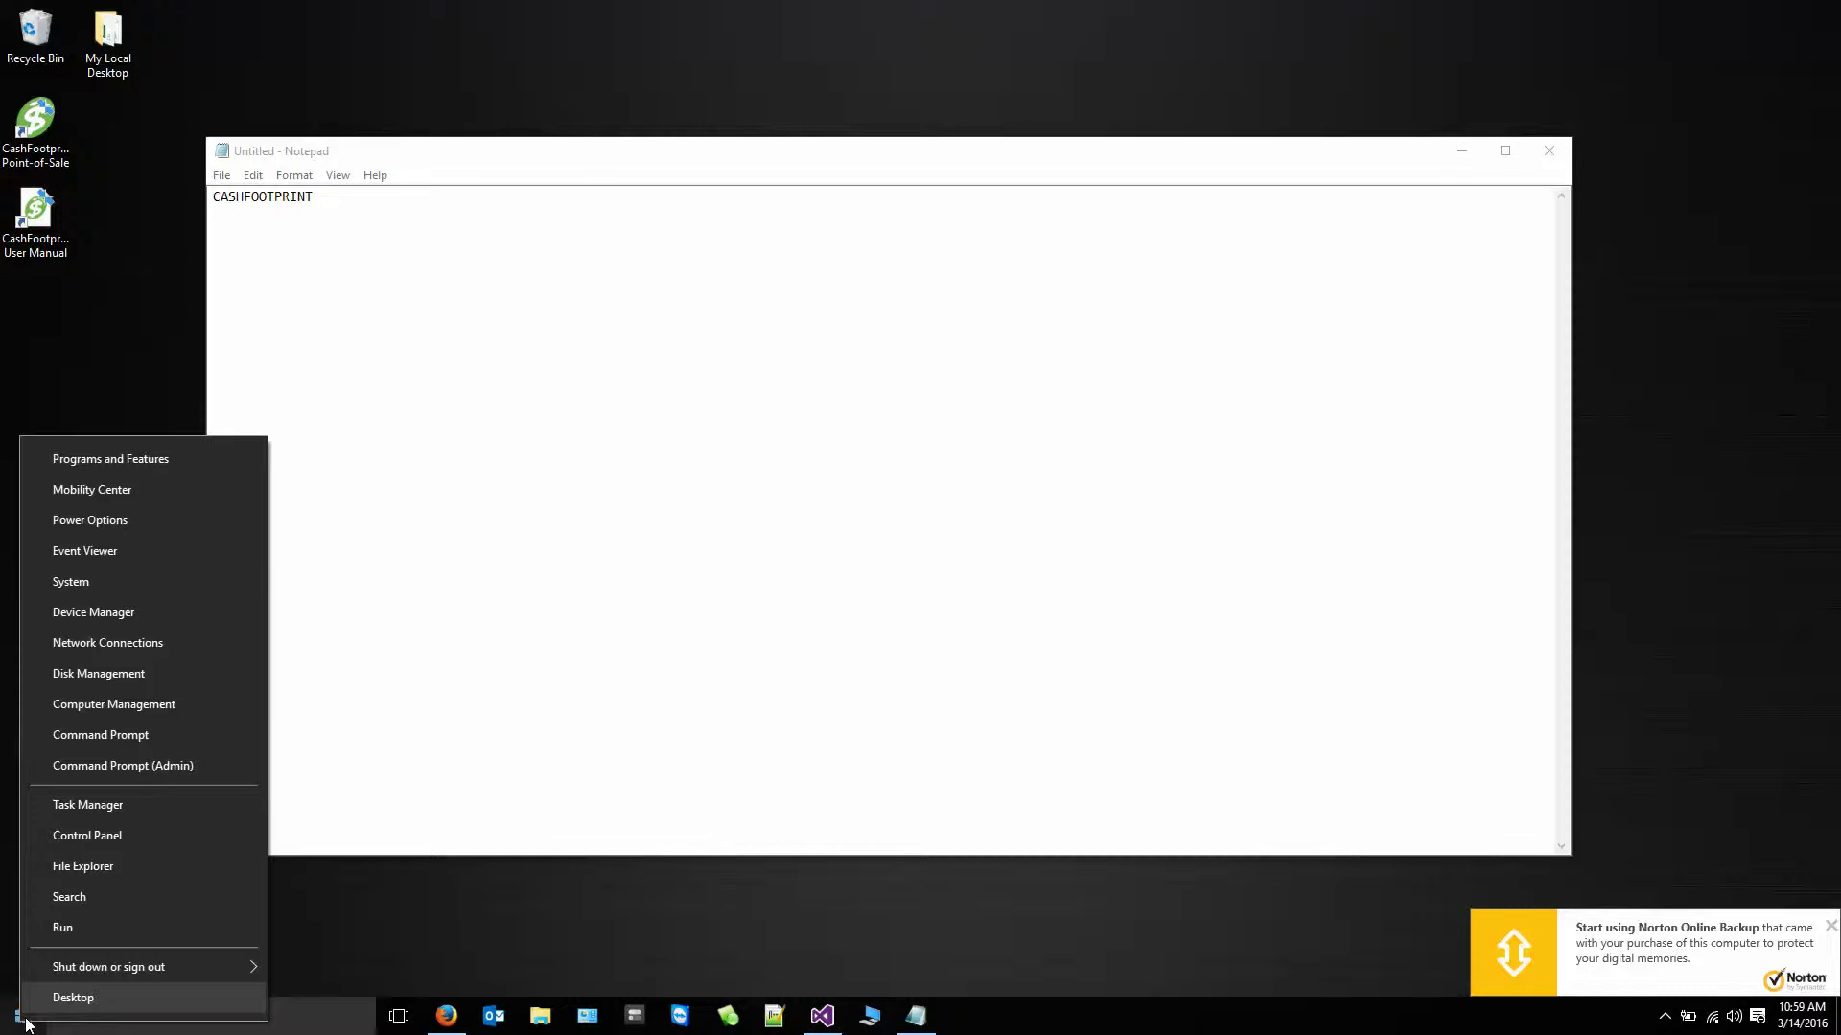
{"action": "left_click", "coordinate": [73, 582]}
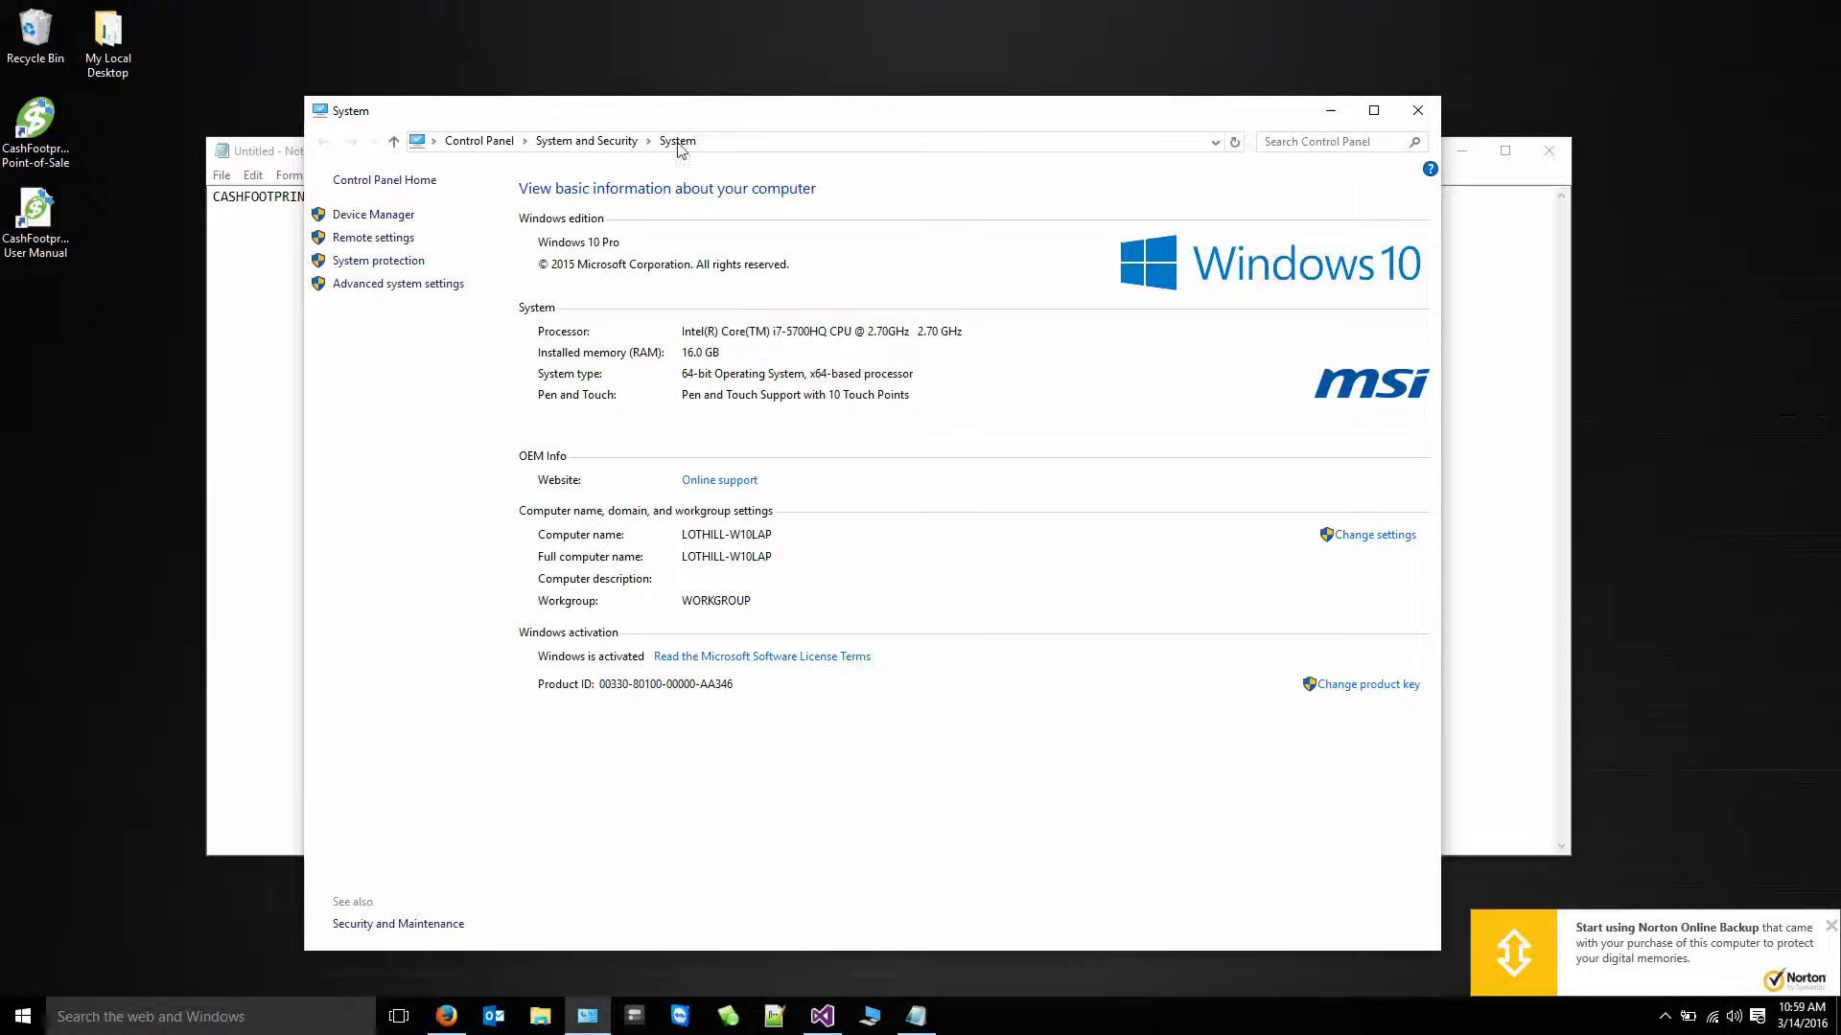
{"action": "left_click_drag", "start_coordinate": [618, 113], "coordinate": [627, 75]}
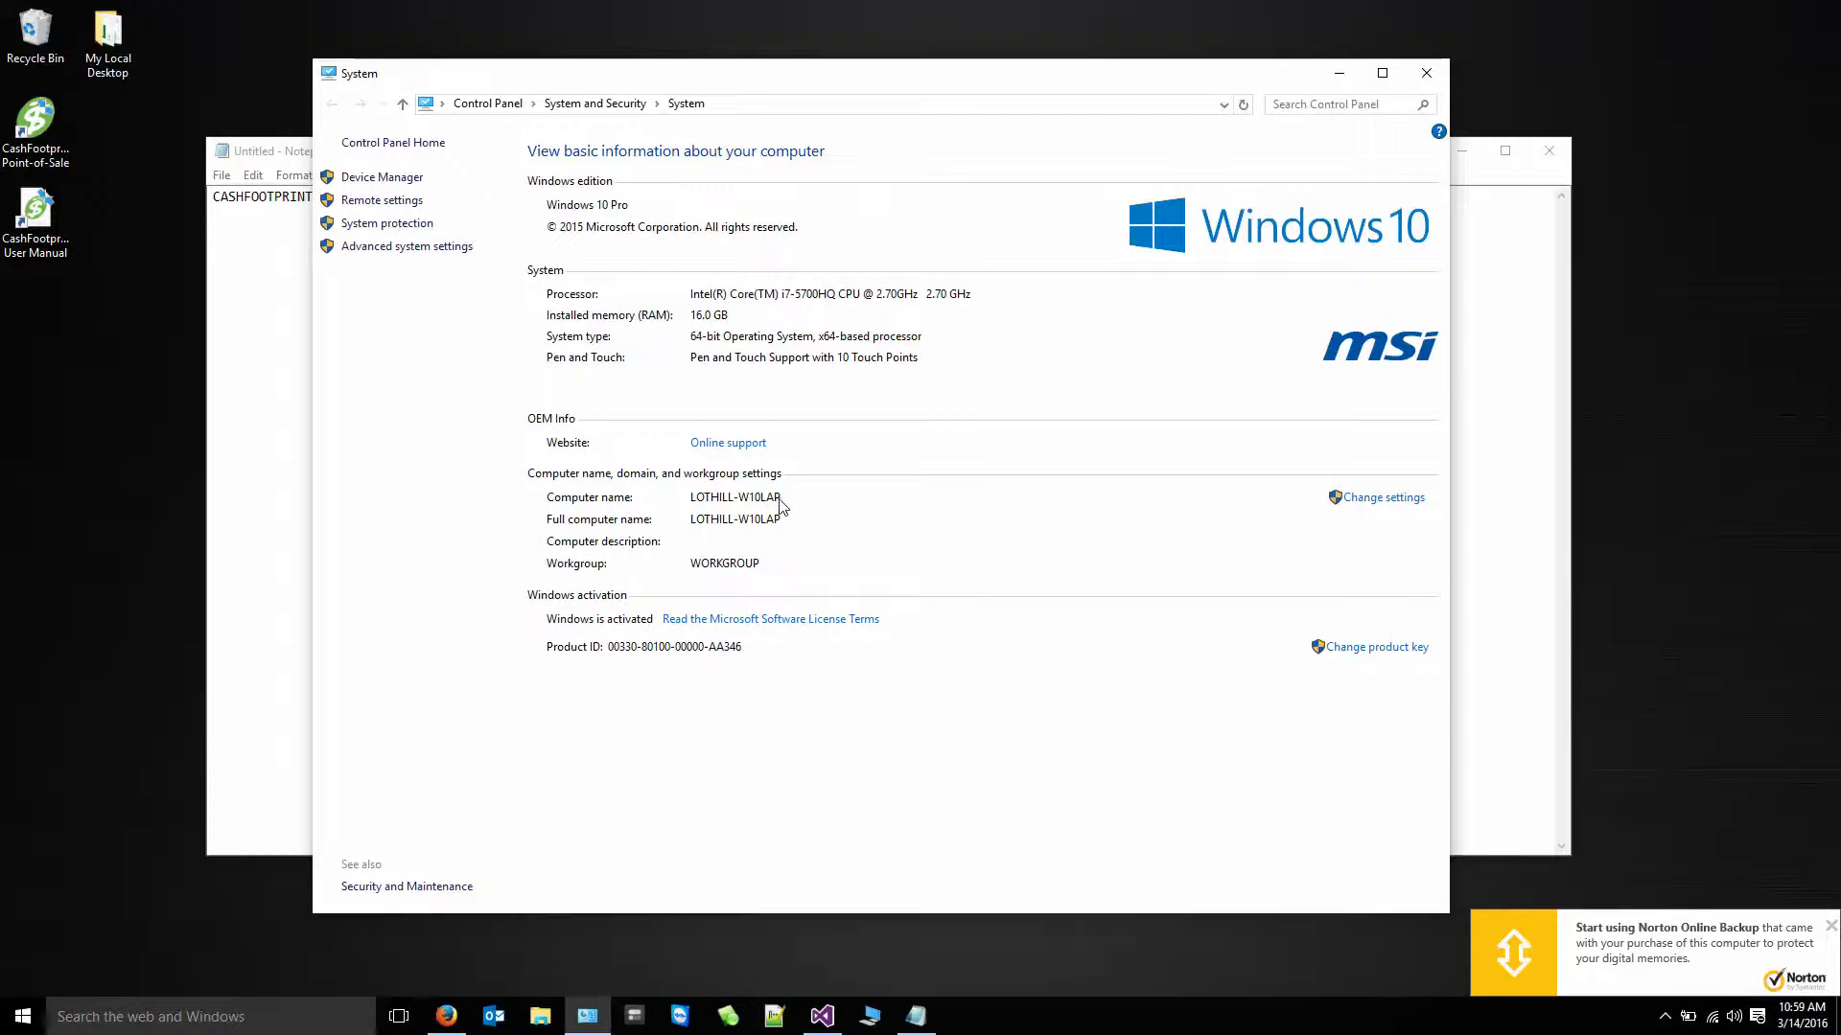
{"action": "left_click_drag", "start_coordinate": [290, 161], "coordinate": [310, 582]}
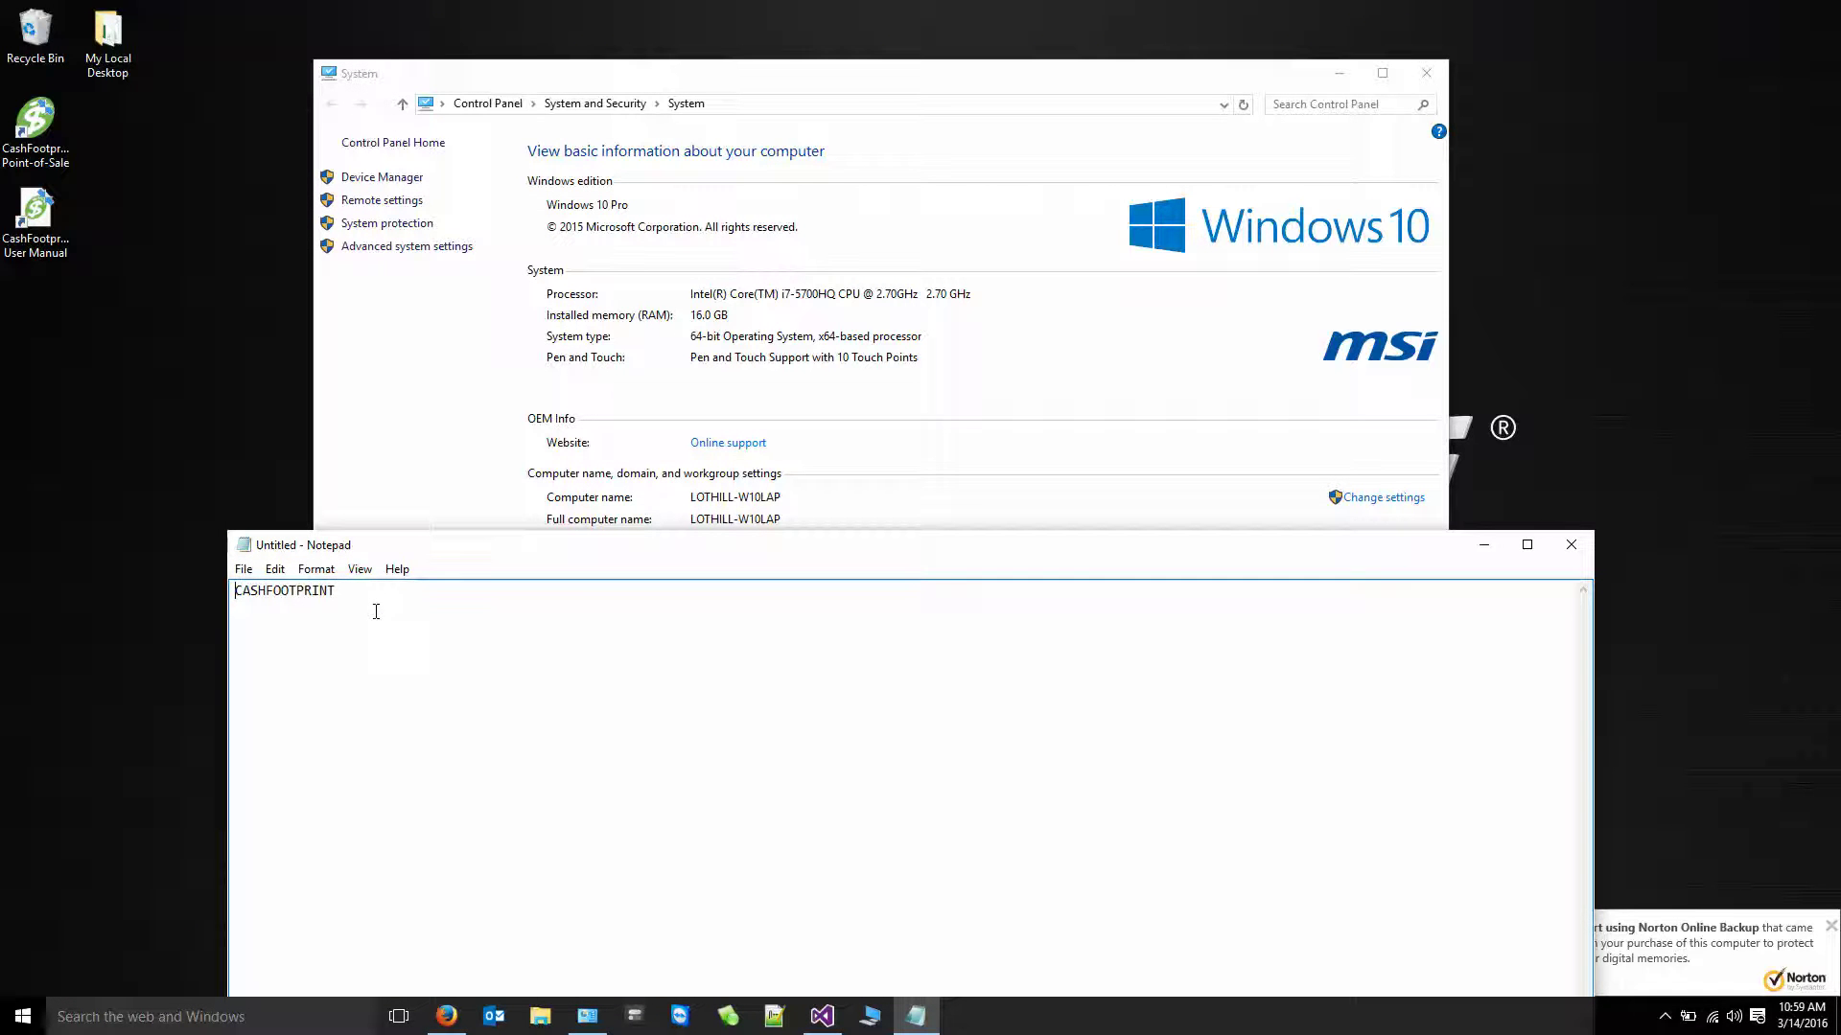
{"action": "type", "text": "LOTHILL-W10LAP"}
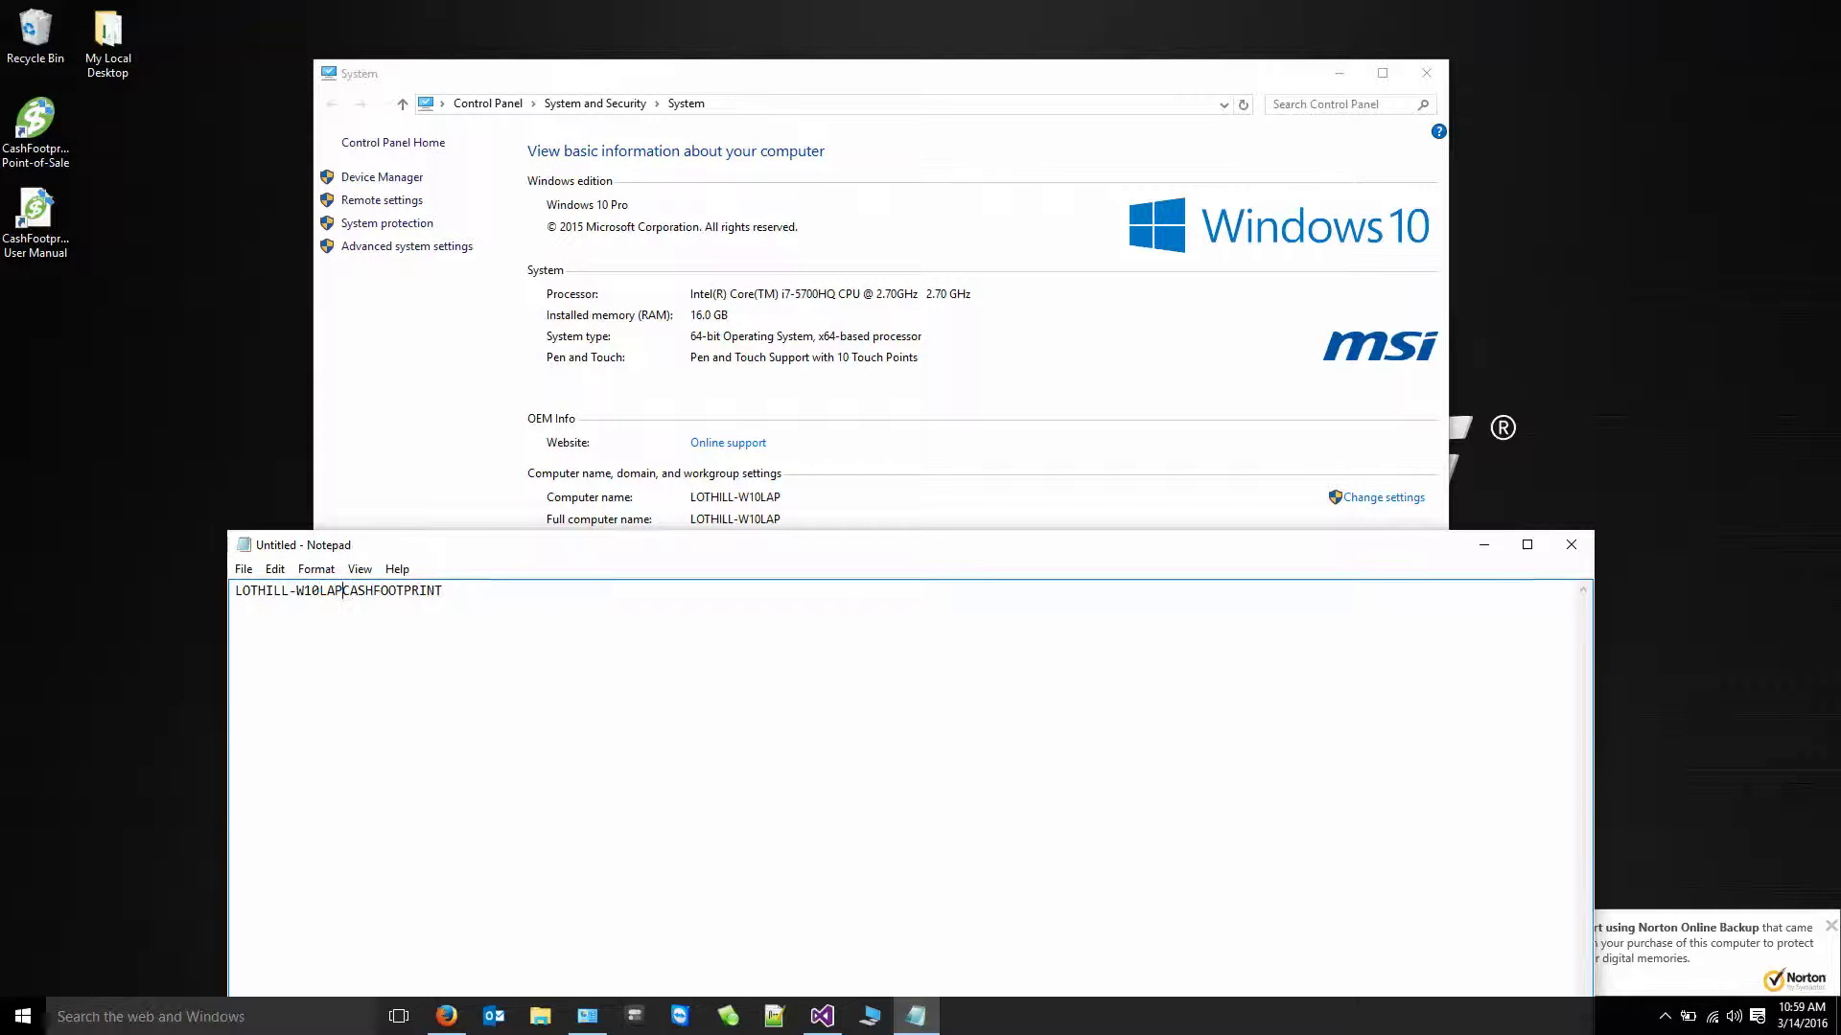
{"action": "type", "text": "\\"}
- Prefix the instance line with the label 'Server Name:'
{"action": "key", "text": "shift+Home"}
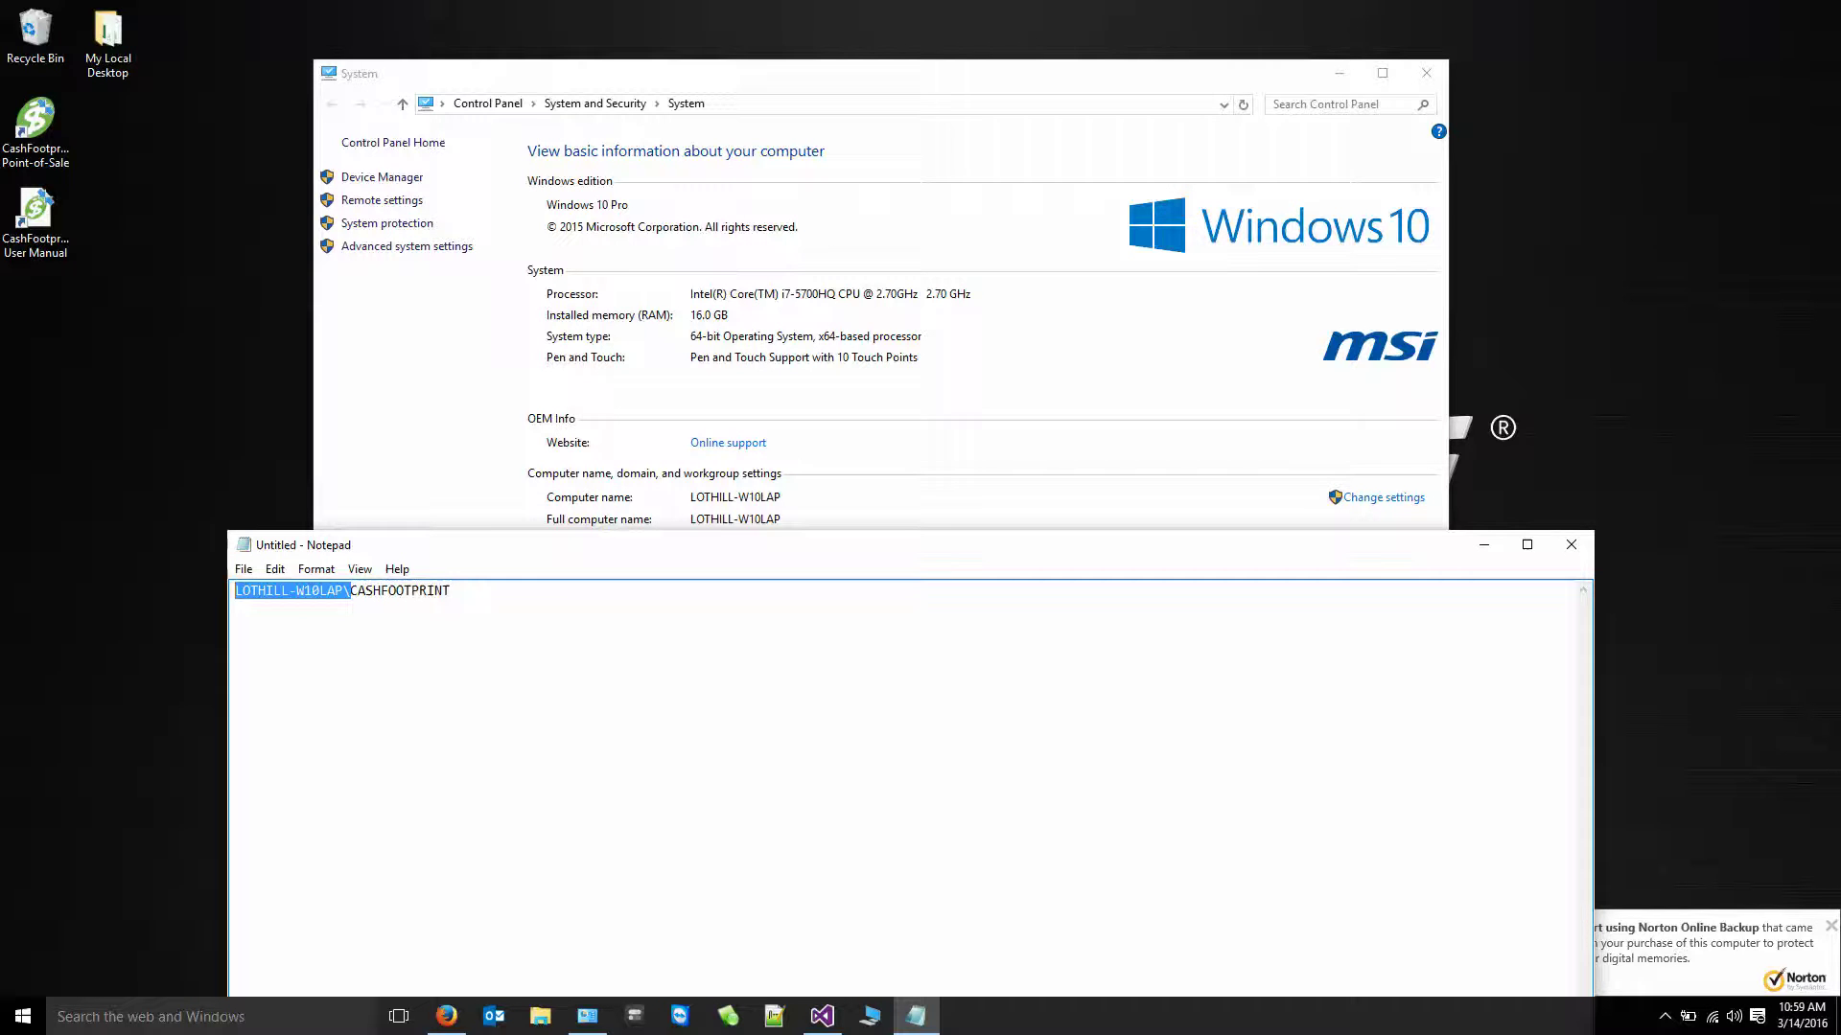
{"action": "key", "text": "shift+End"}
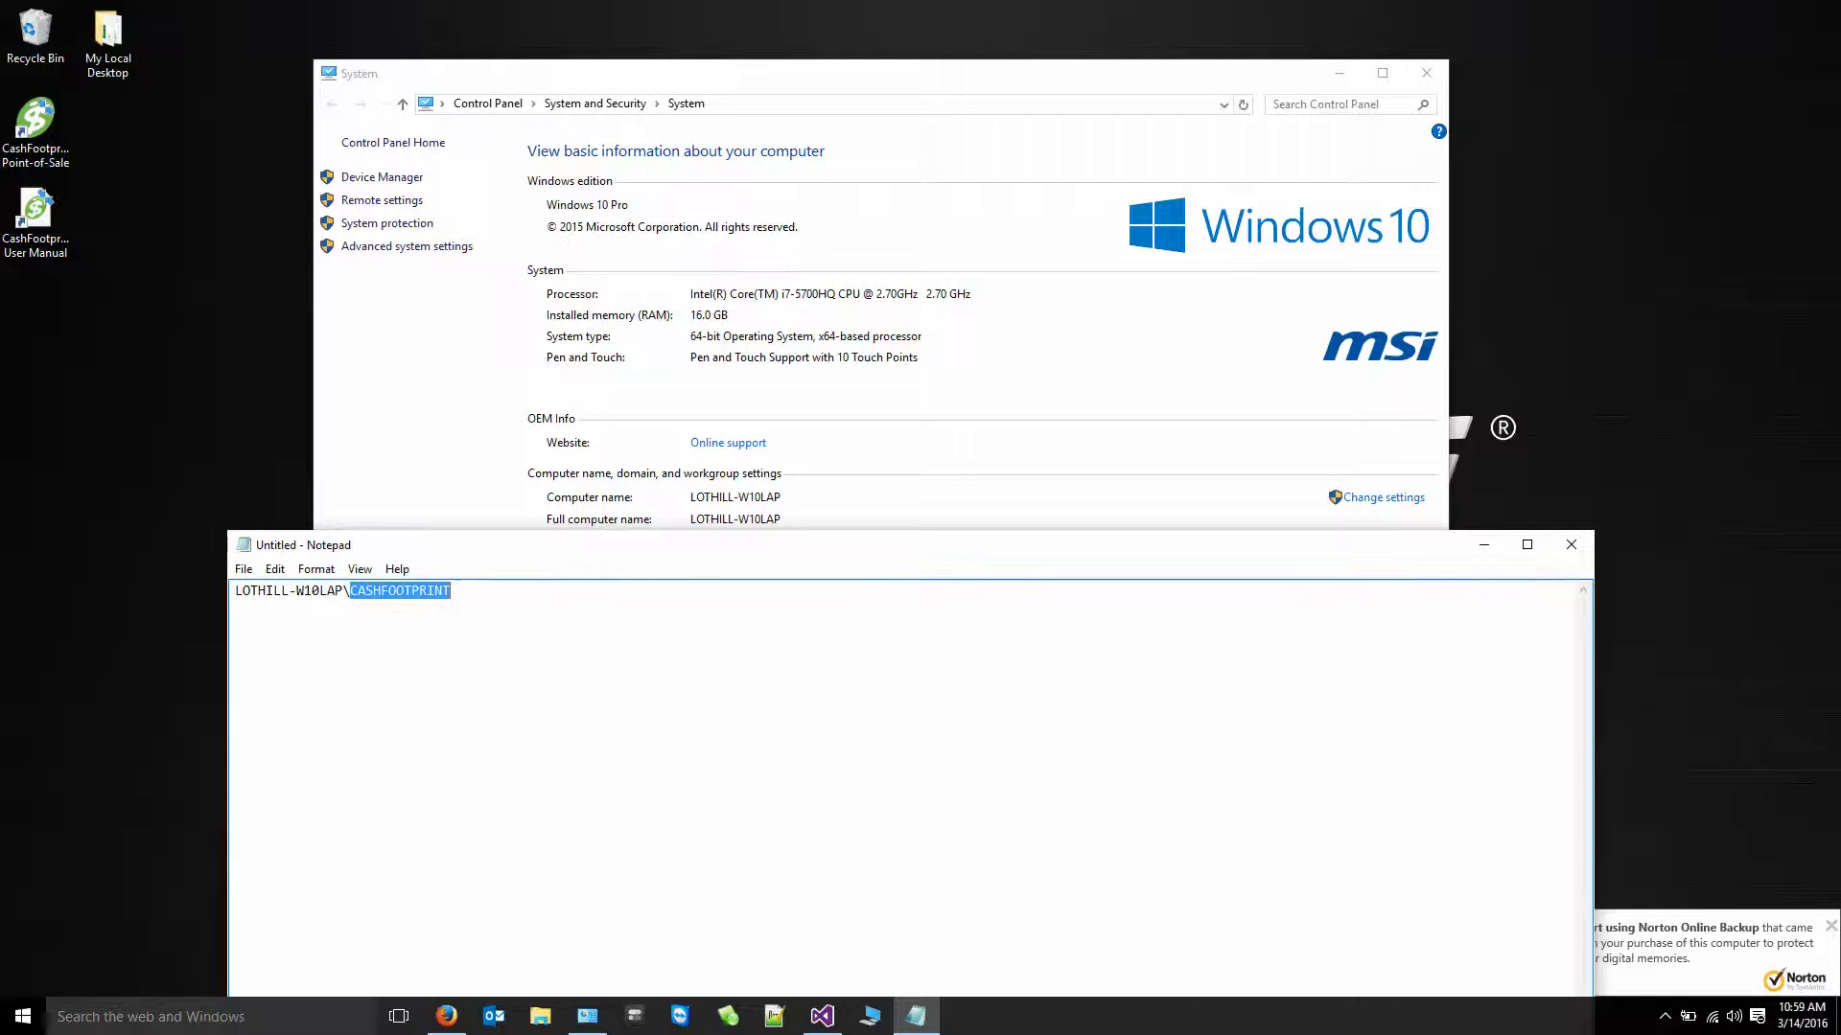
{"action": "key", "text": "End"}
{"action": "type", "text": "Server "}
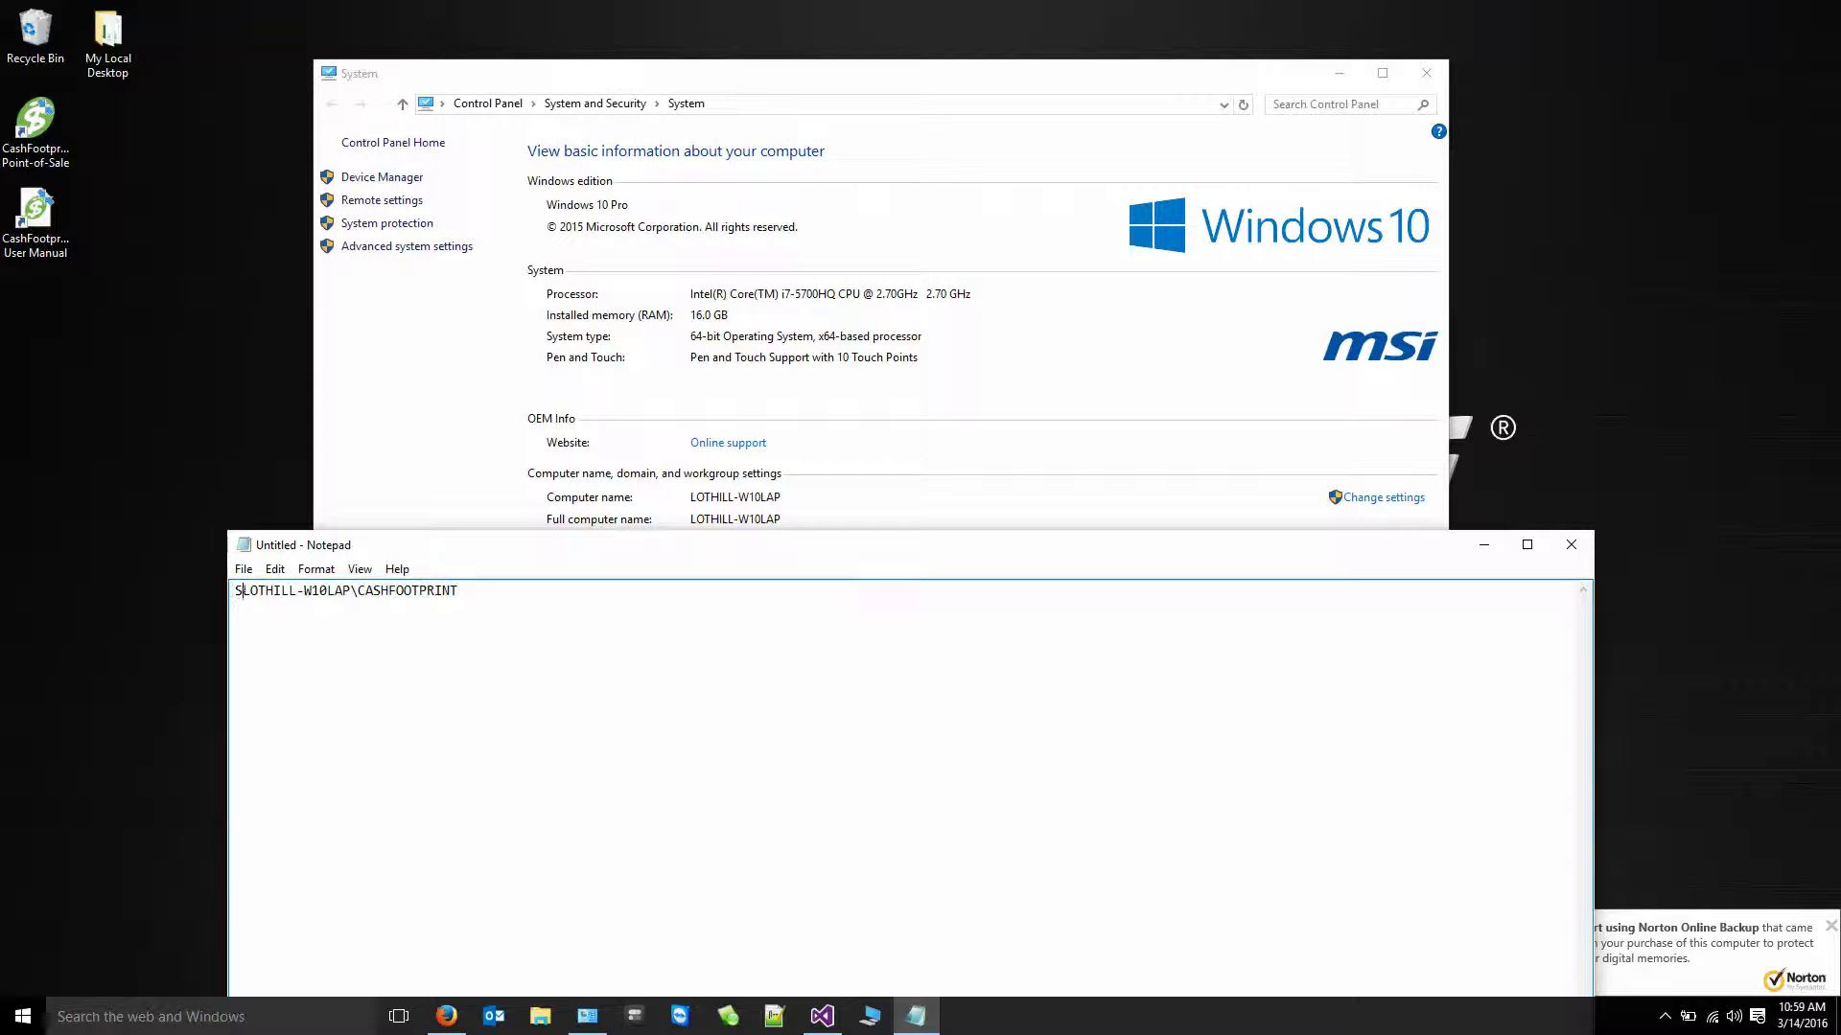
{"action": "type", "text": "Name:"}
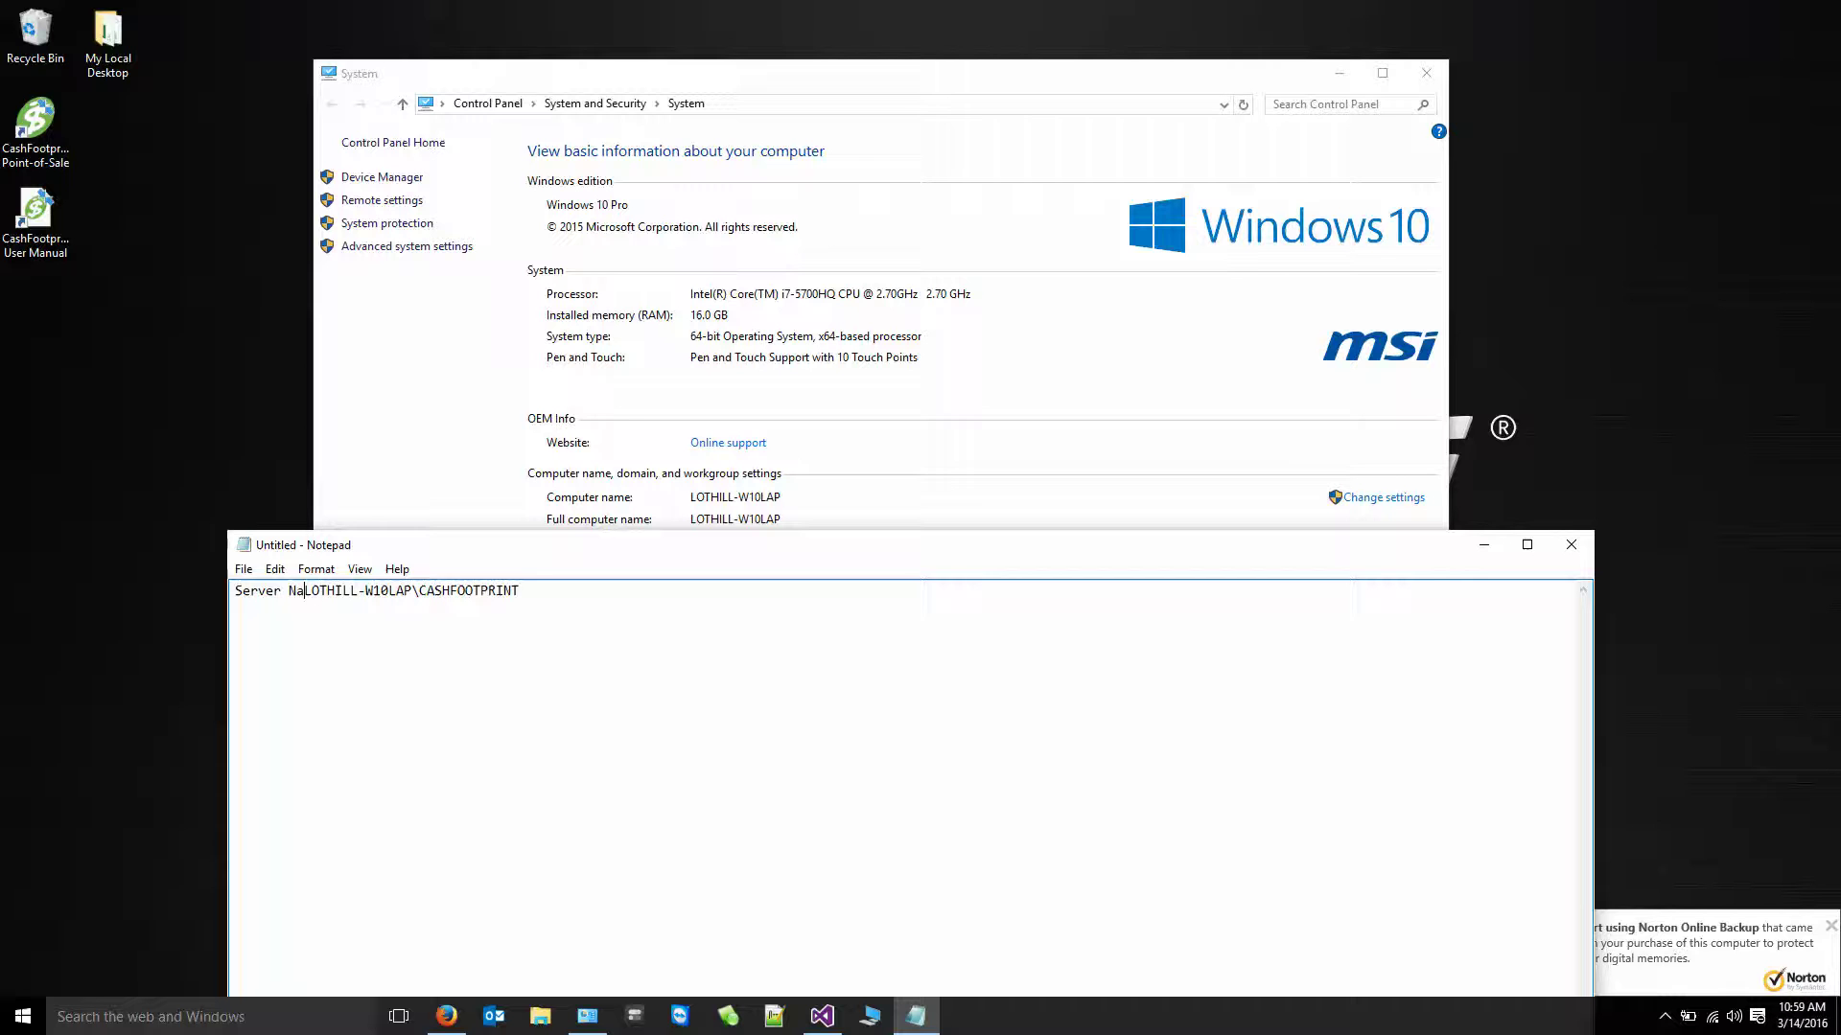
- Add 'Database: CashFootprint' and 'Authentication Type: Windows Authentication' lines
{"action": "key", "text": "End"}
{"action": "key", "text": "Return"}
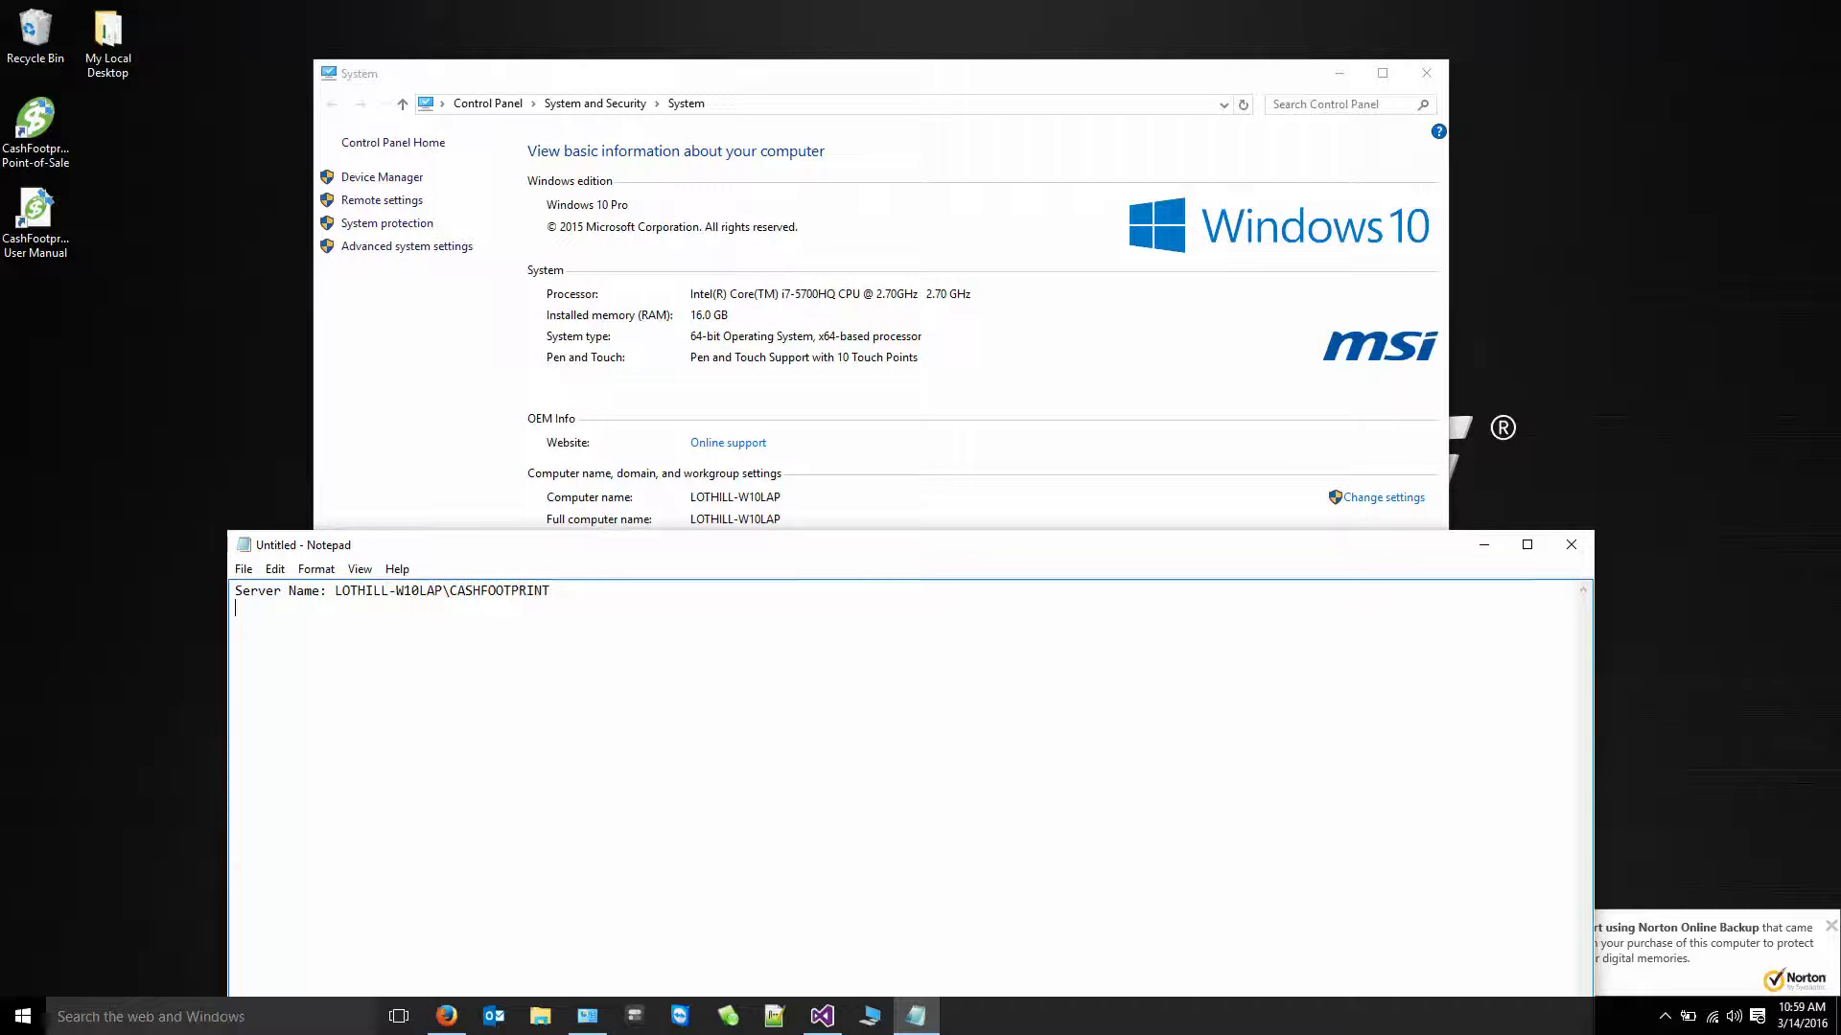
{"action": "type", "text": "Database:"}
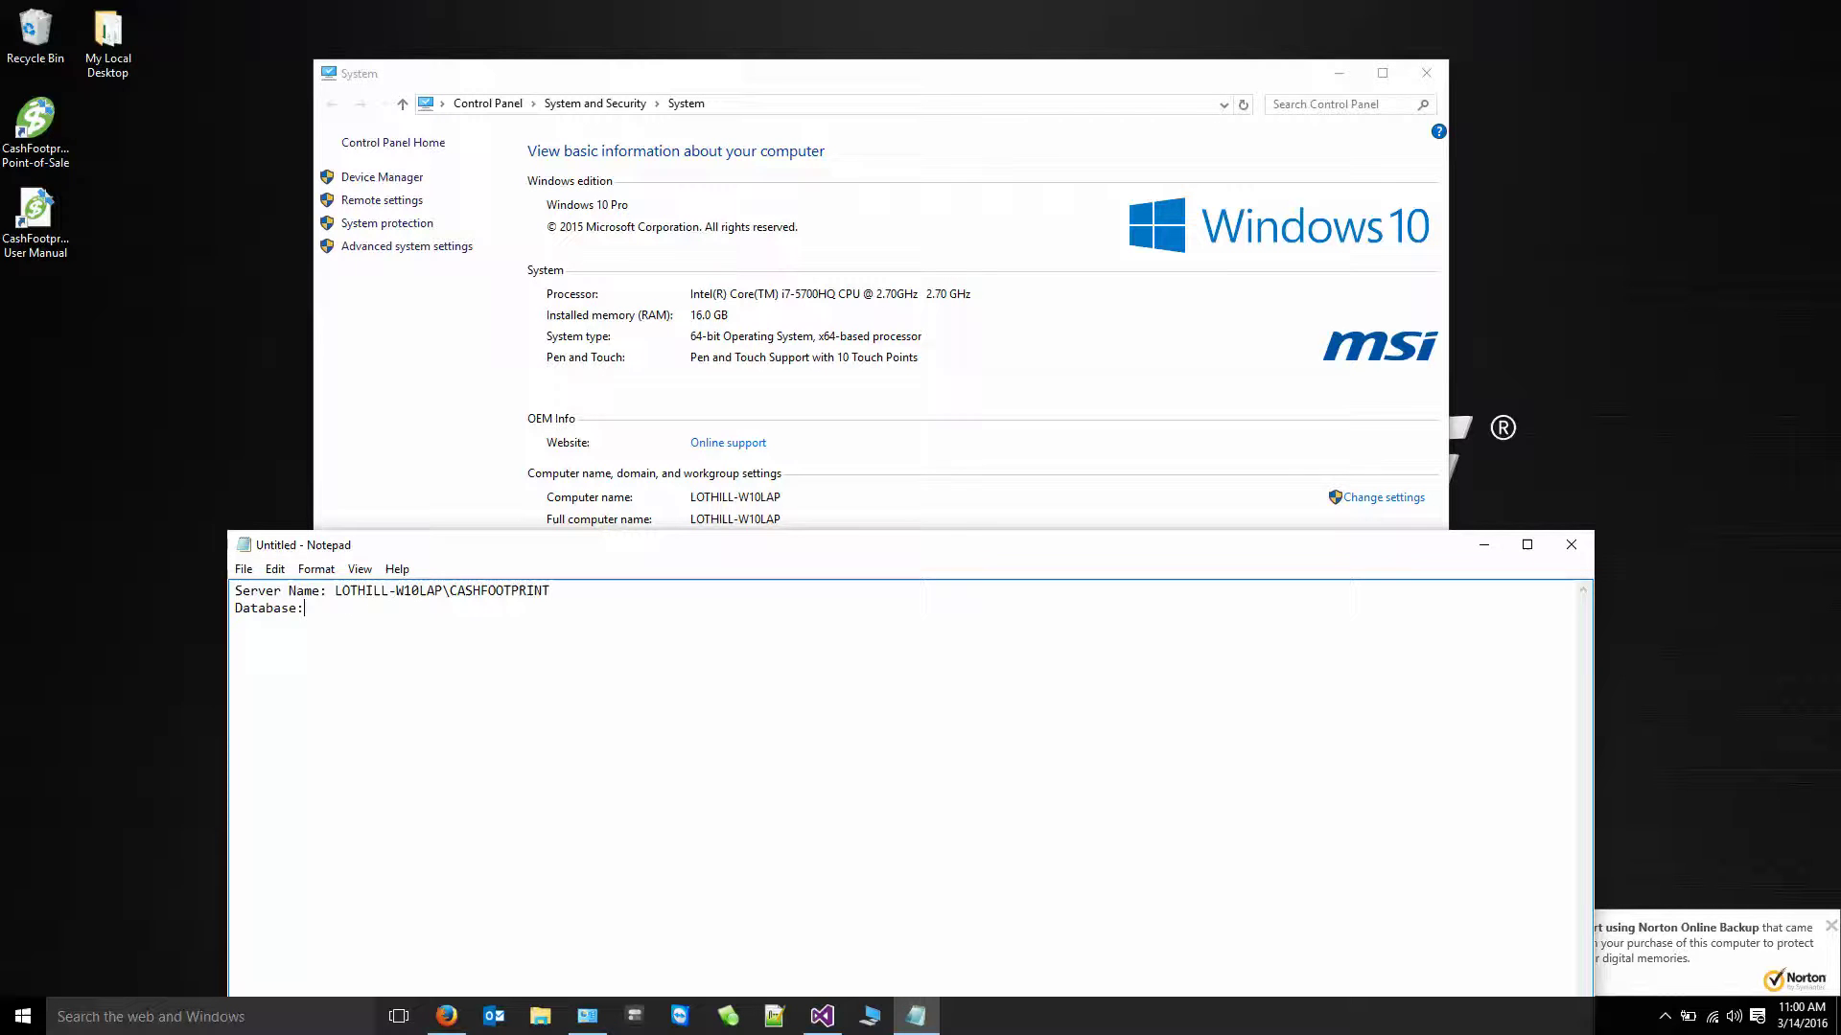
{"action": "type", "text": " CashFootprint"}
{"action": "type", "text": "A"}
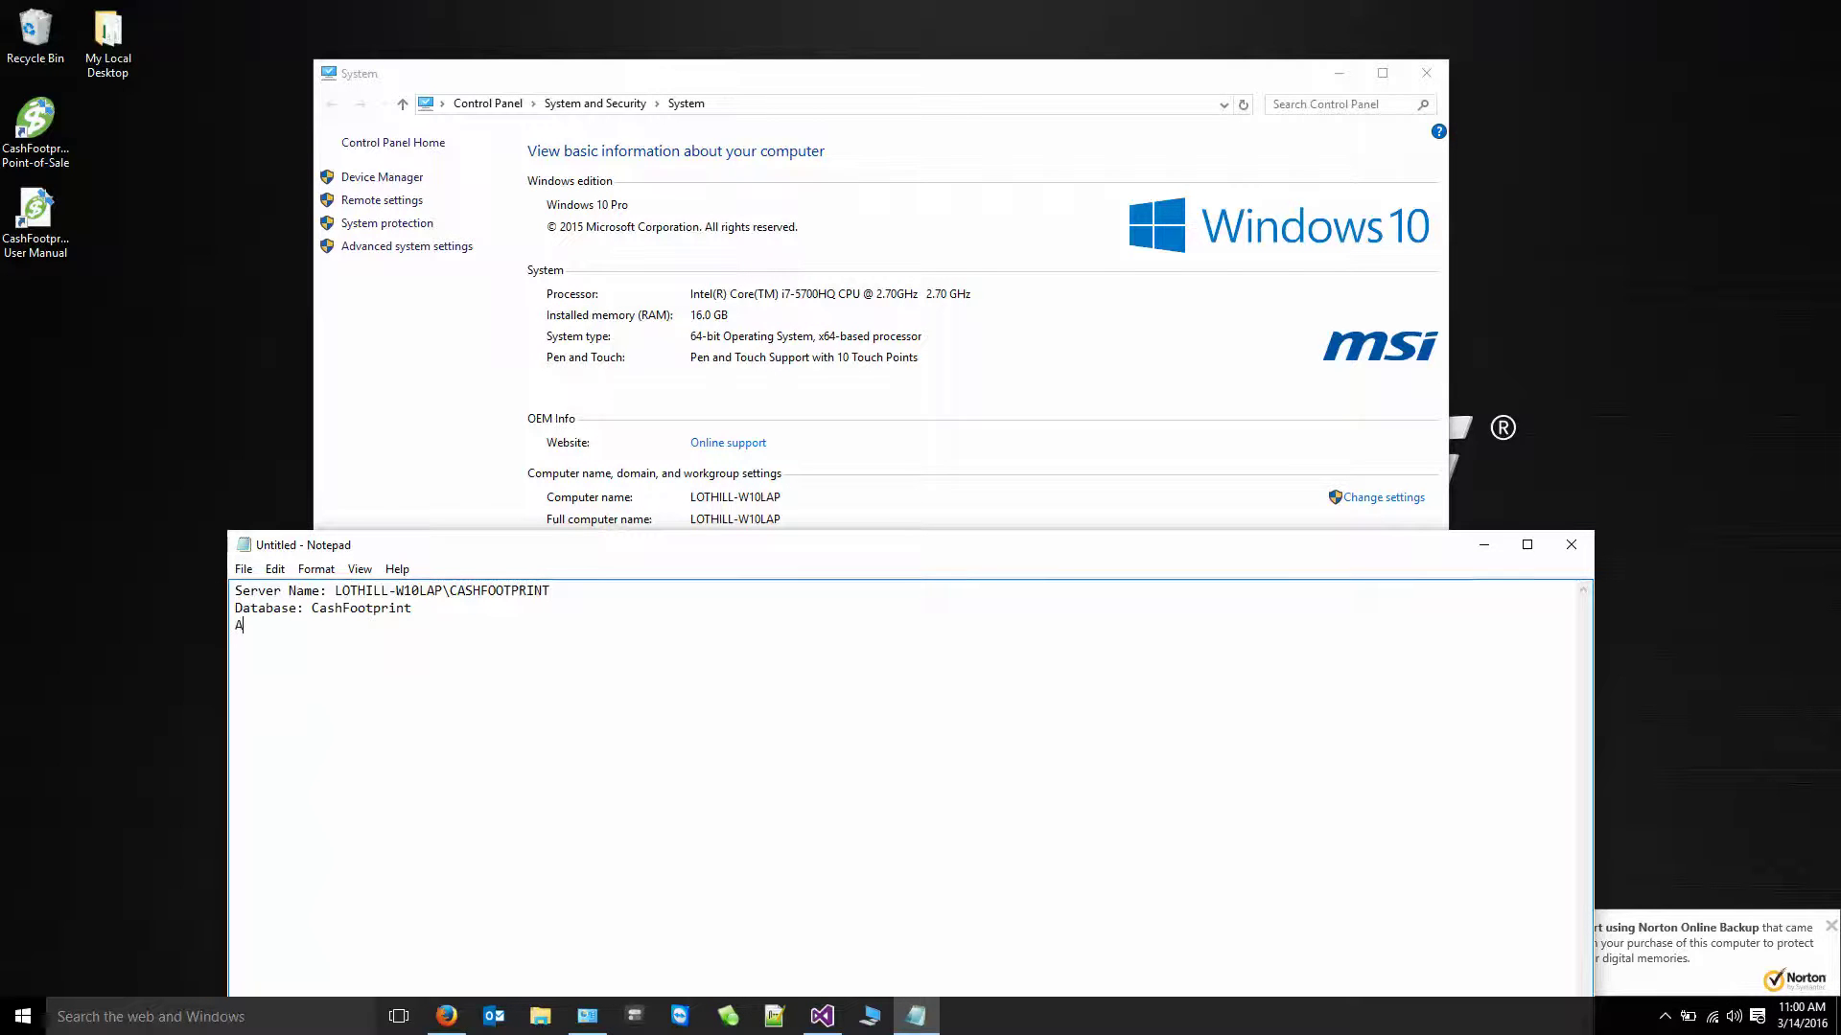
{"action": "type", "text": "uthentication Type: Win"}
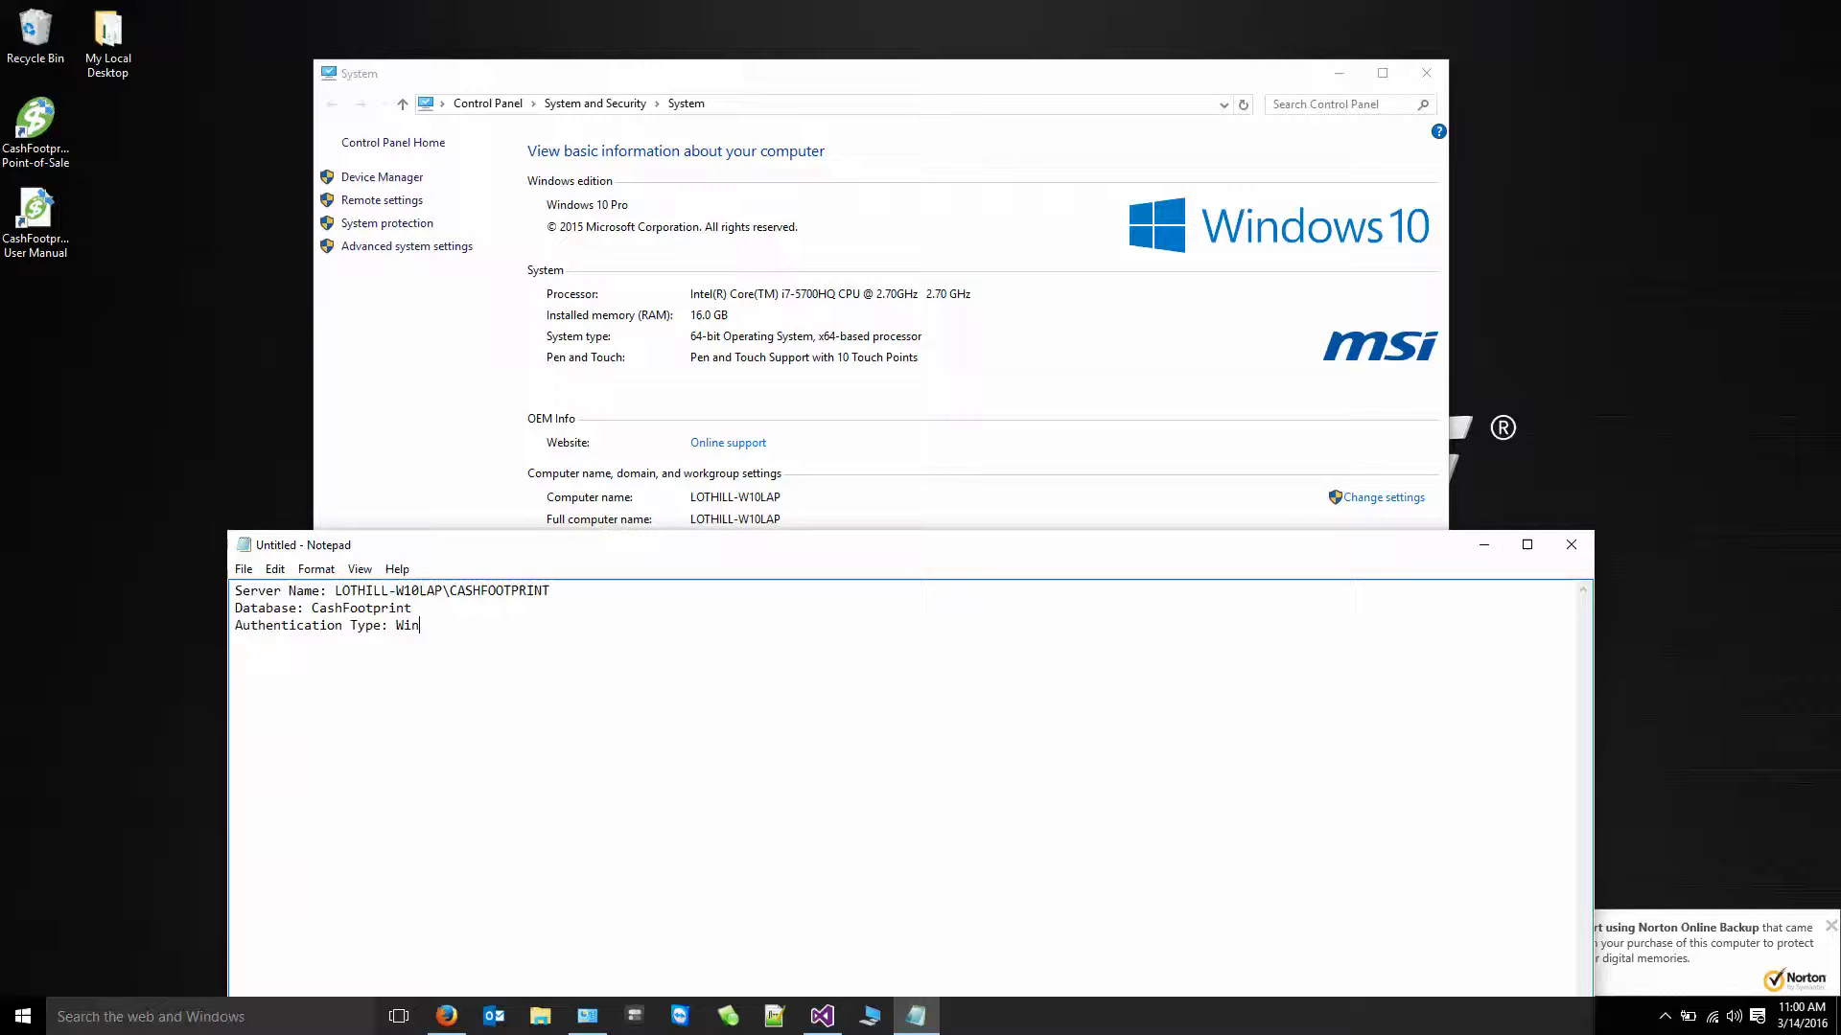
{"action": "type", "text": "dows Authen"}
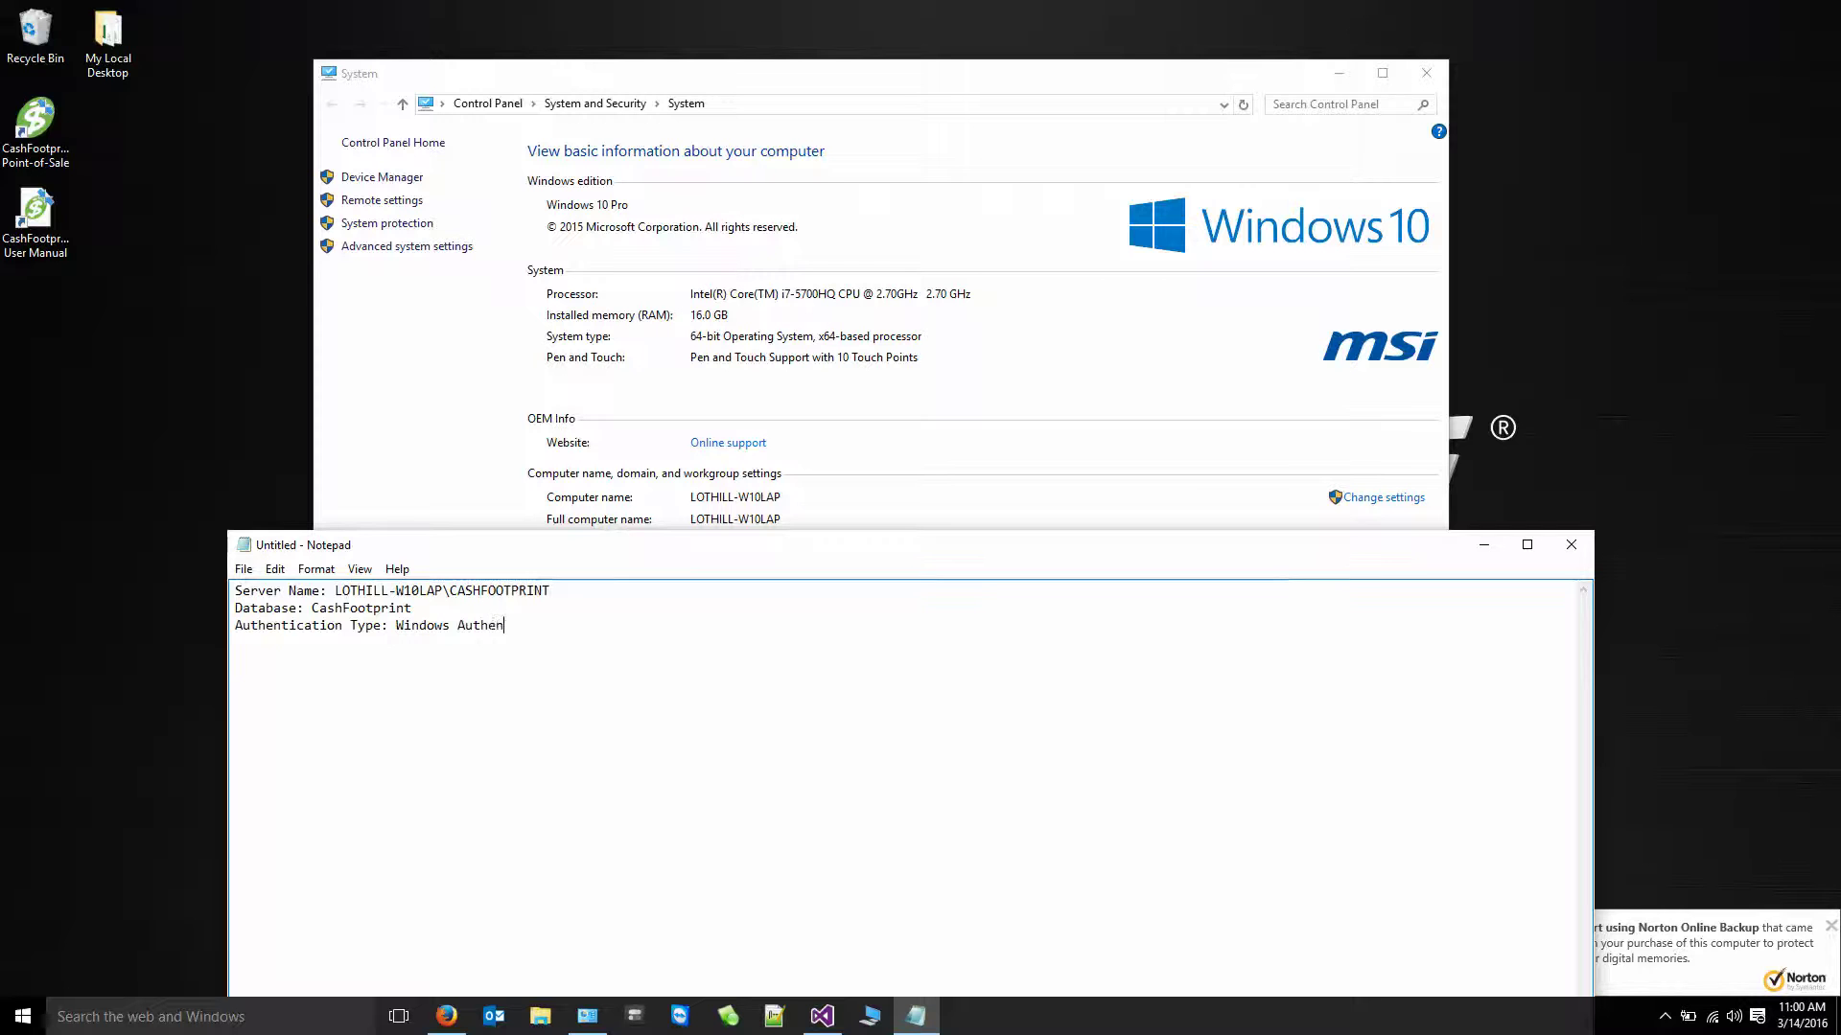
{"action": "type", "text": "tication"}
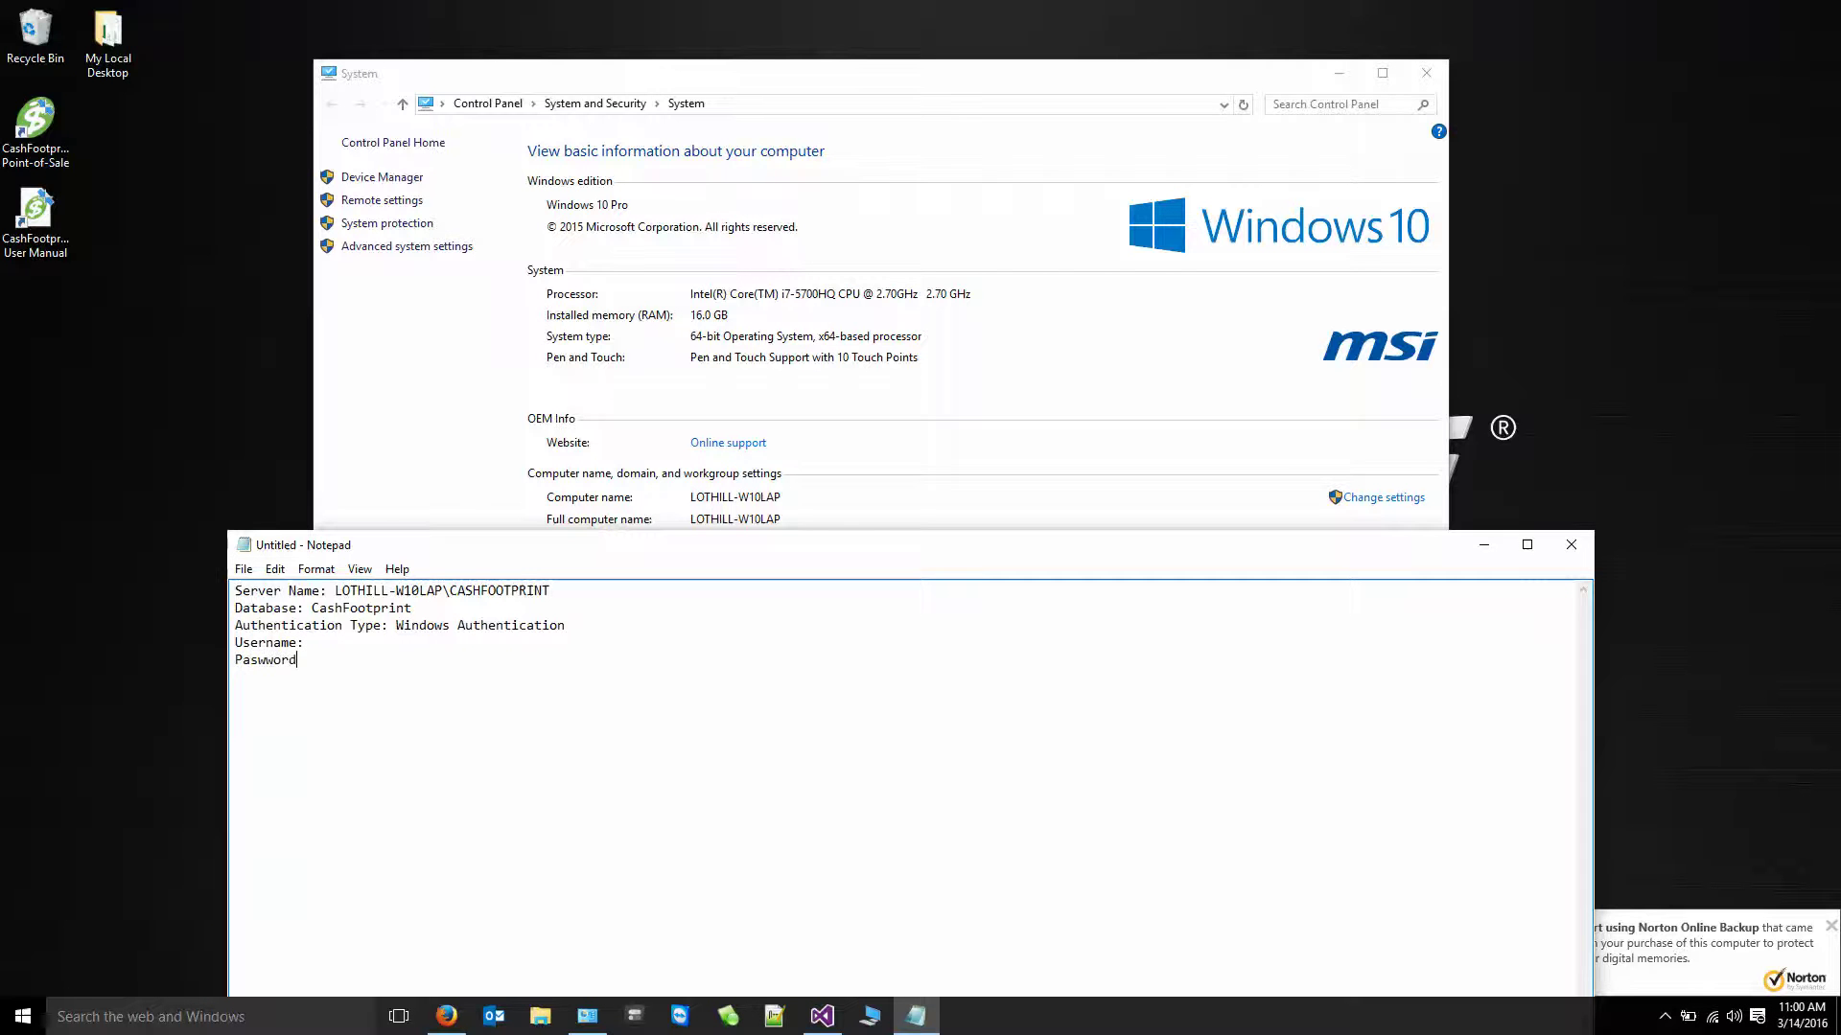
- Add a 'Username: sa' line and a Password line with the login's password, then select all
{"action": "key", "text": "Return"}
{"action": "key", "text": "Down"}
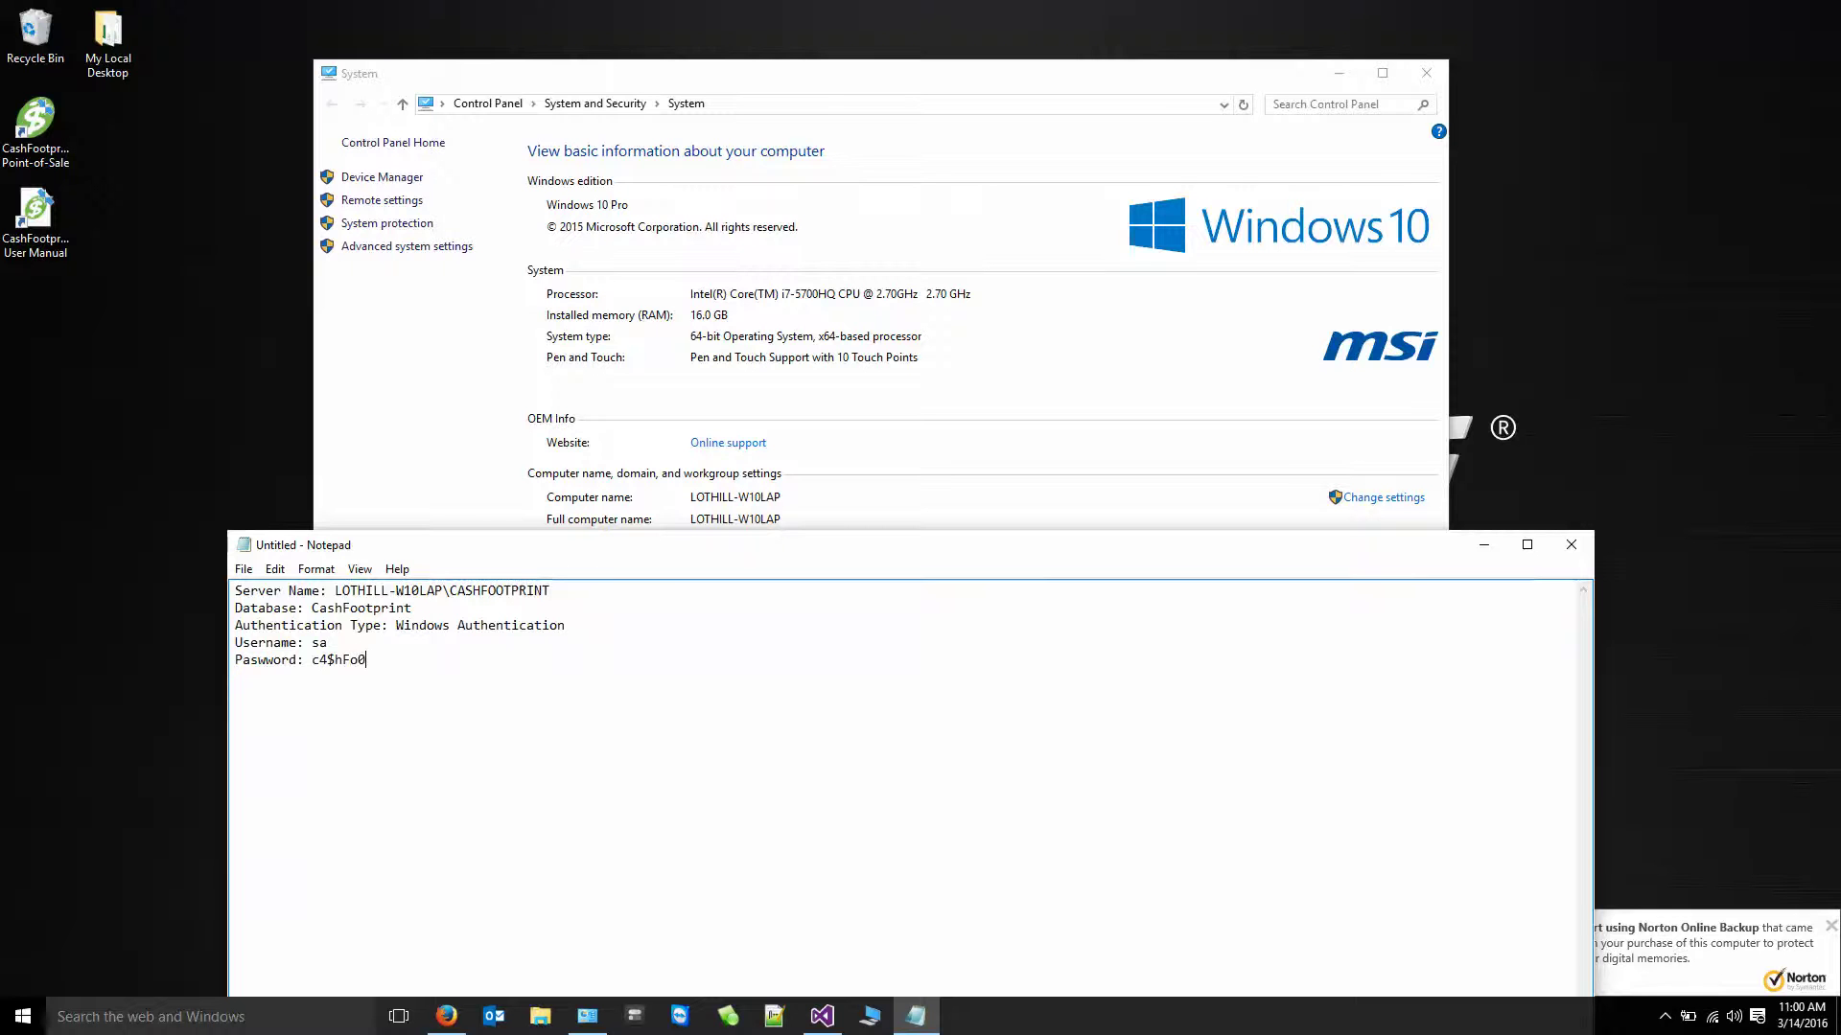
{"action": "key", "text": "ctrl+a"}
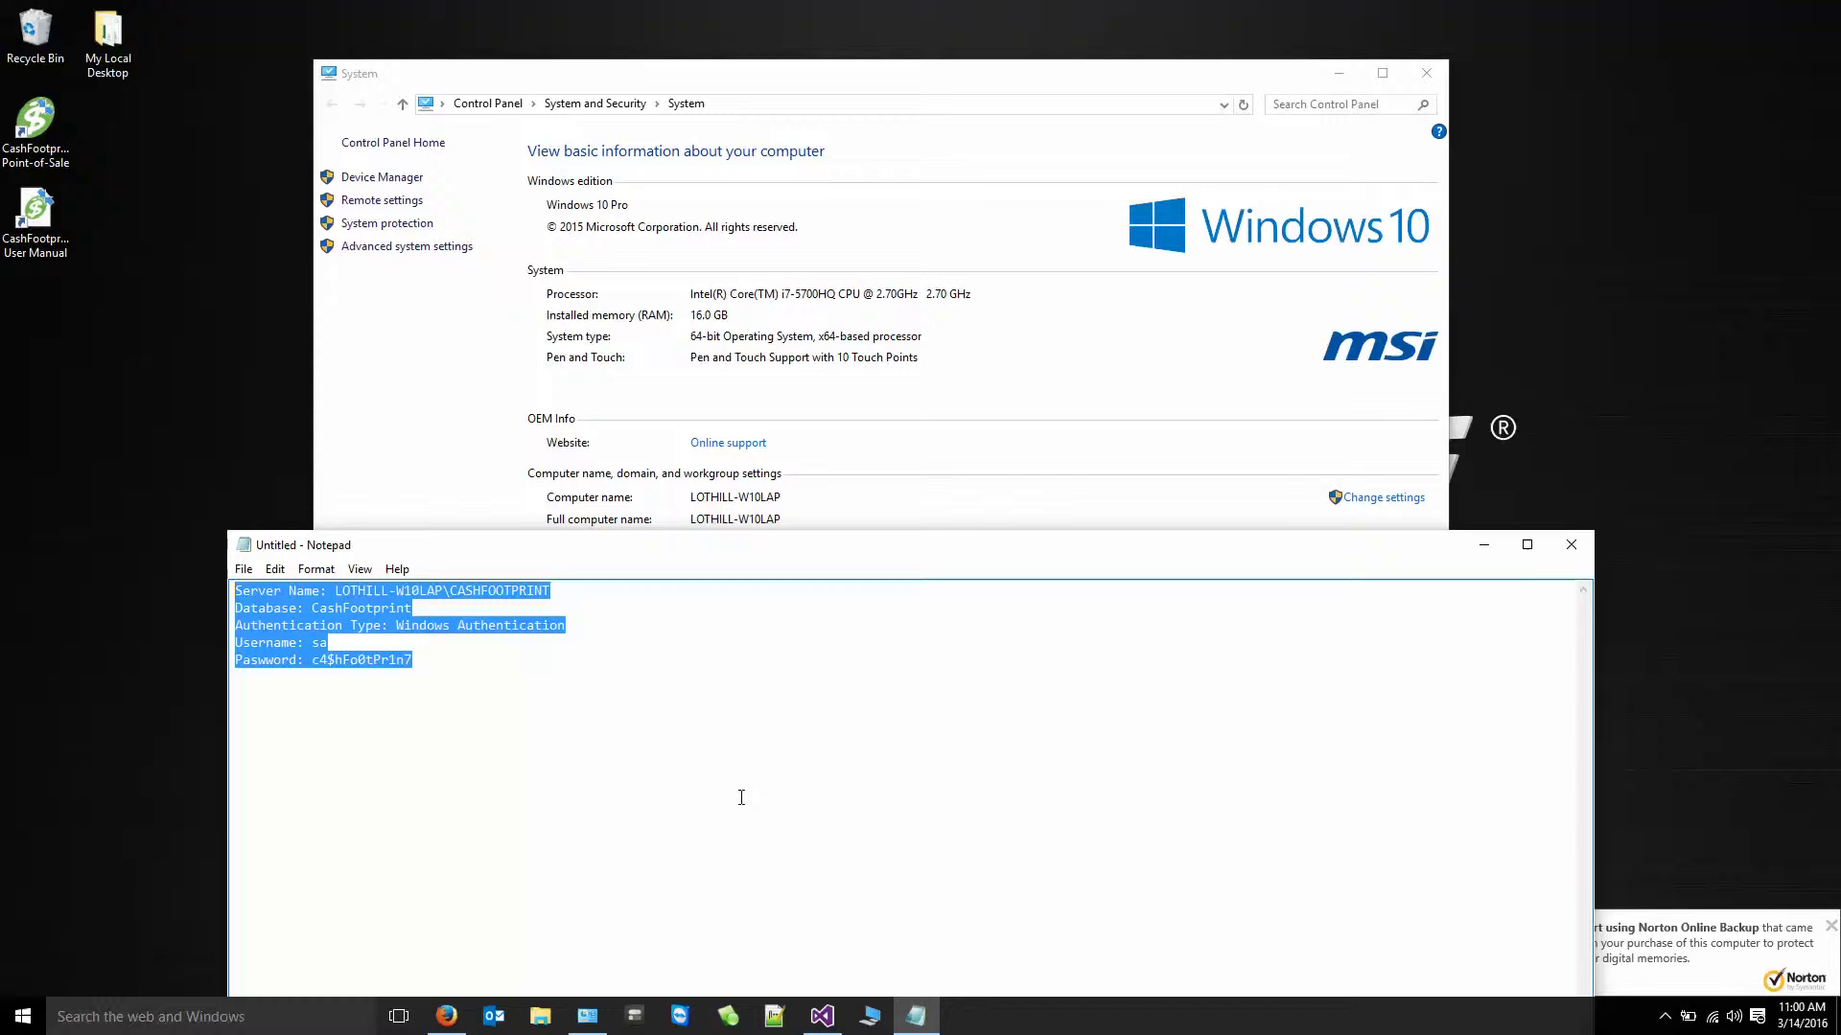
- Copy the Authentication Type line above Username as SQL Server Authentication, headed 'Remote Server Instances Only'
{"action": "left_click", "coordinate": [686, 789]}
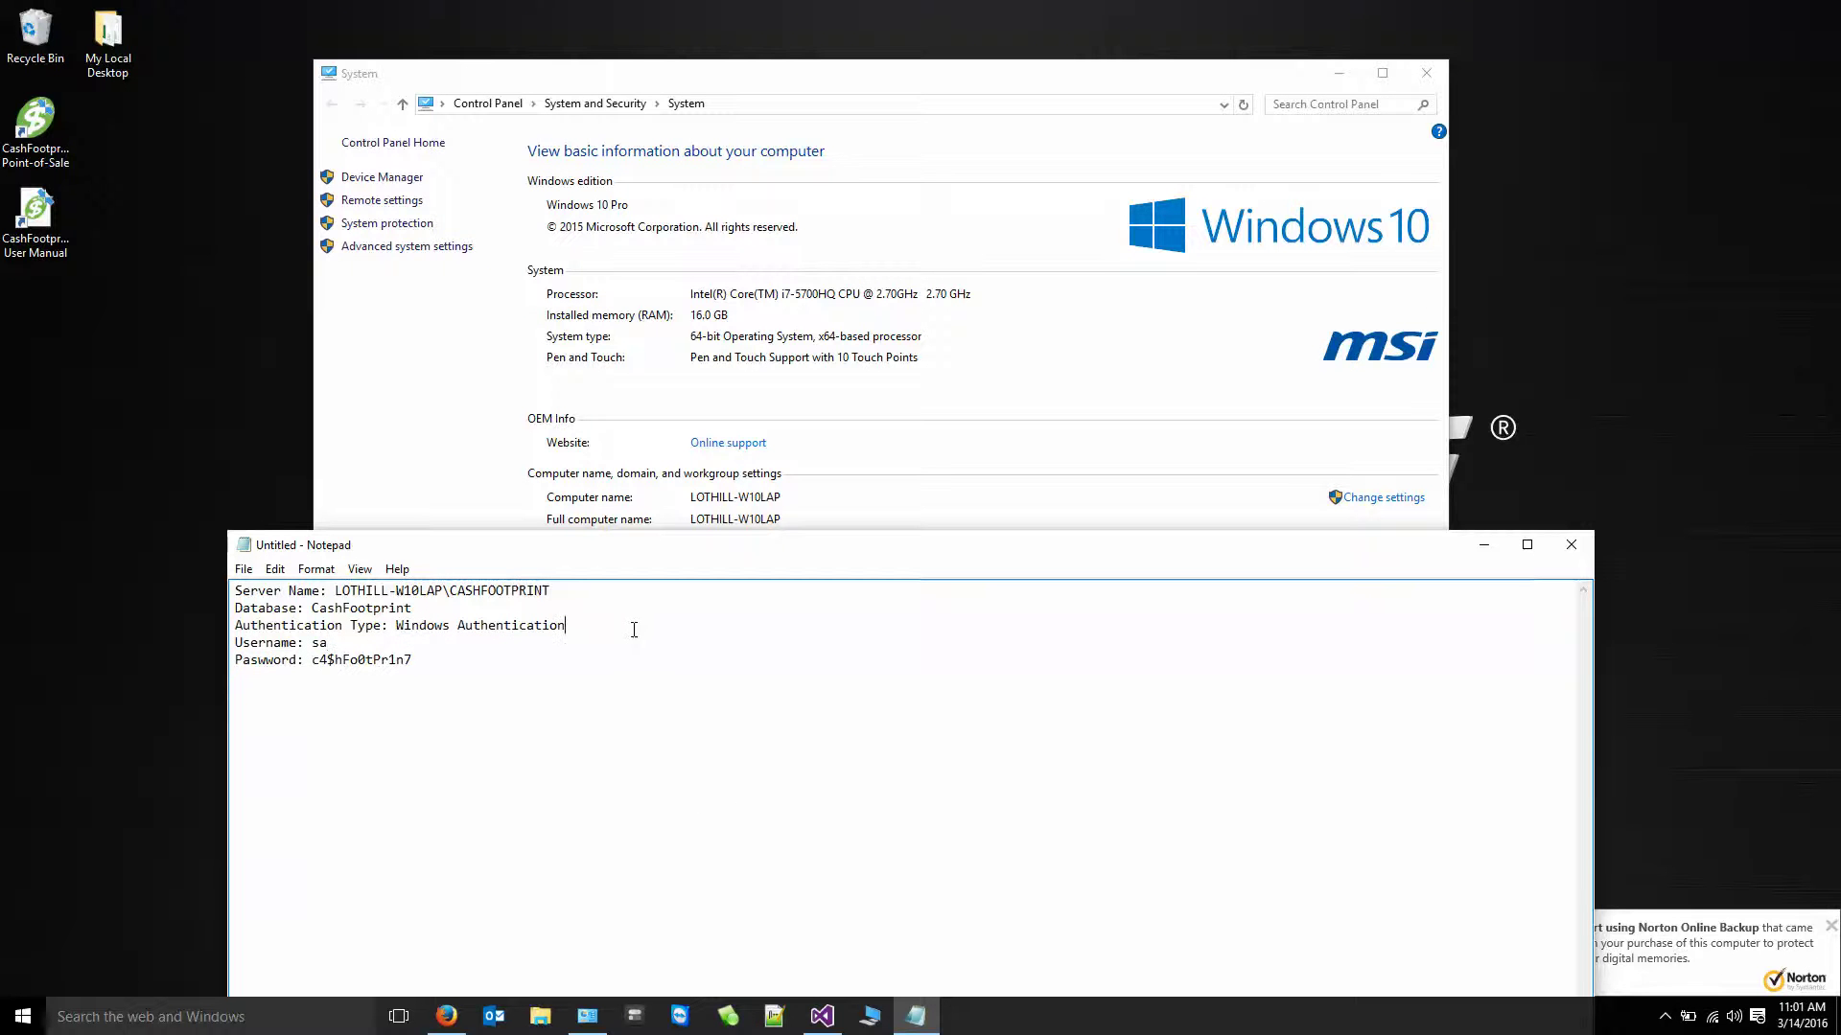
{"action": "key", "text": "Return"}
{"action": "key", "text": "Return"}
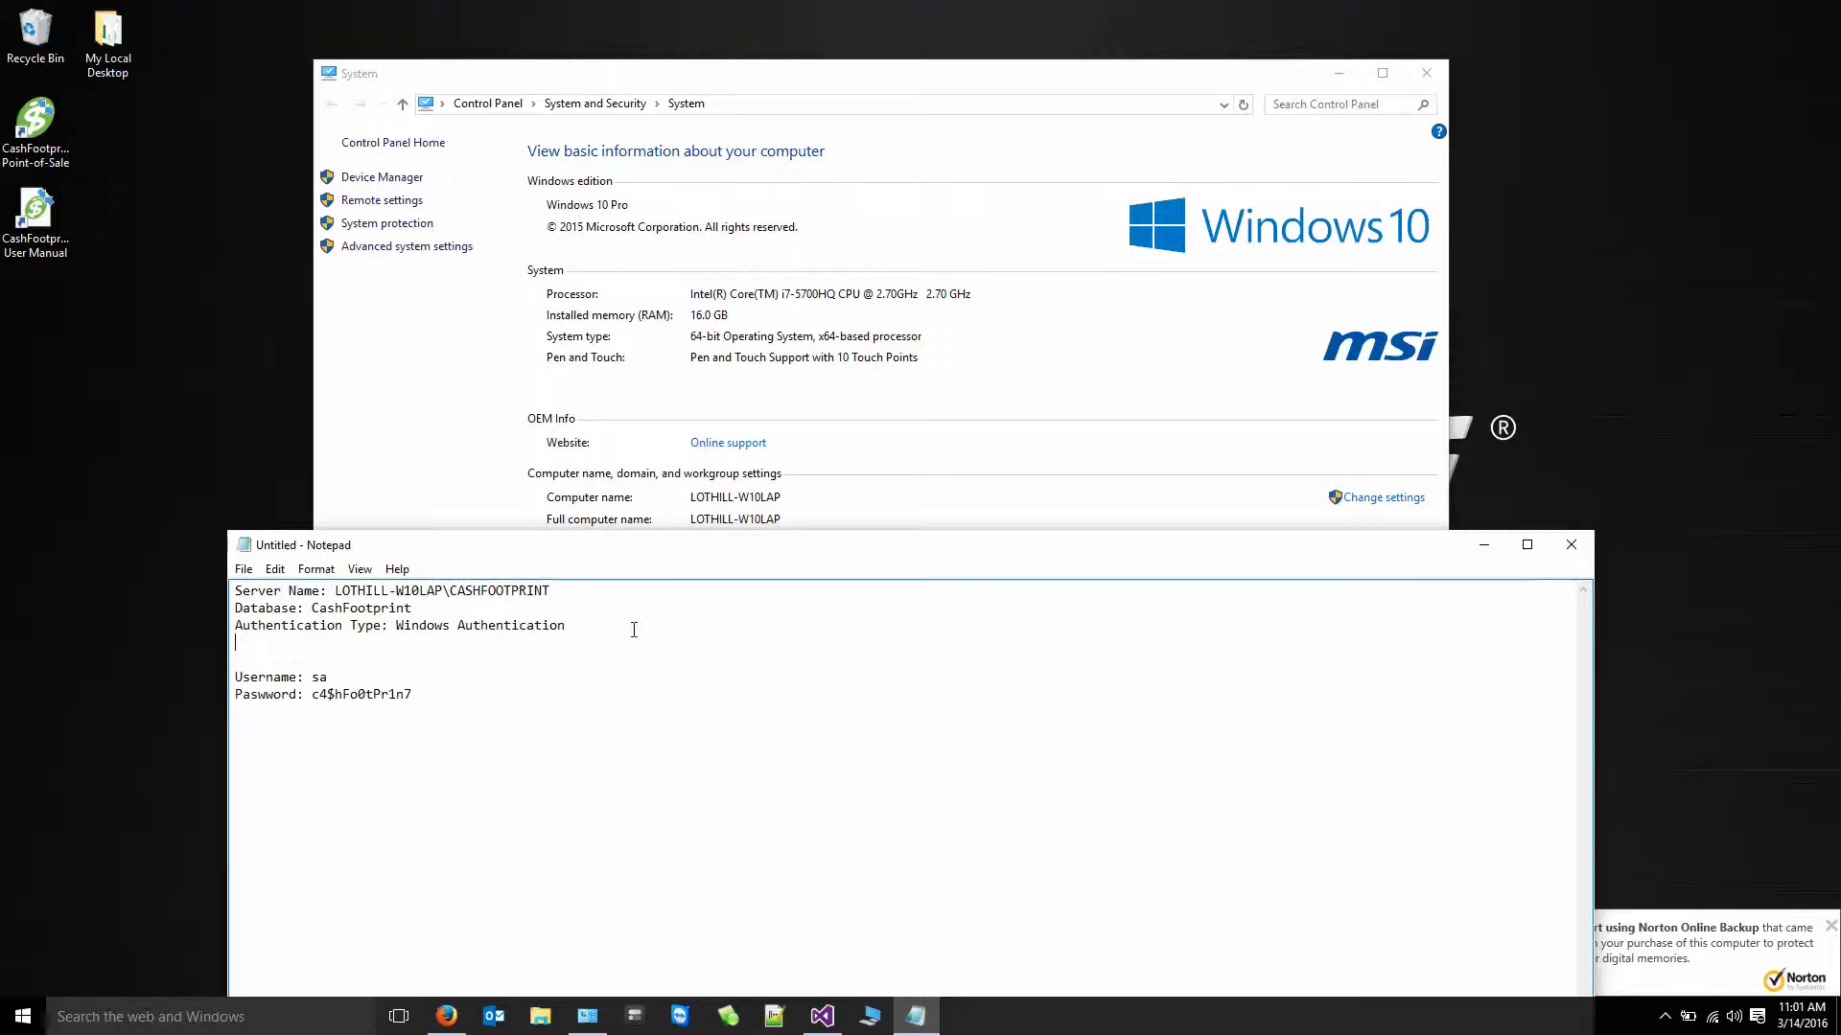
{"action": "key", "text": "shift+Up"}
{"action": "key", "text": "ctrl+c"}
{"action": "key", "text": "Down"}
{"action": "key", "text": "Down"}
{"action": "key", "text": "ctrl+v"}
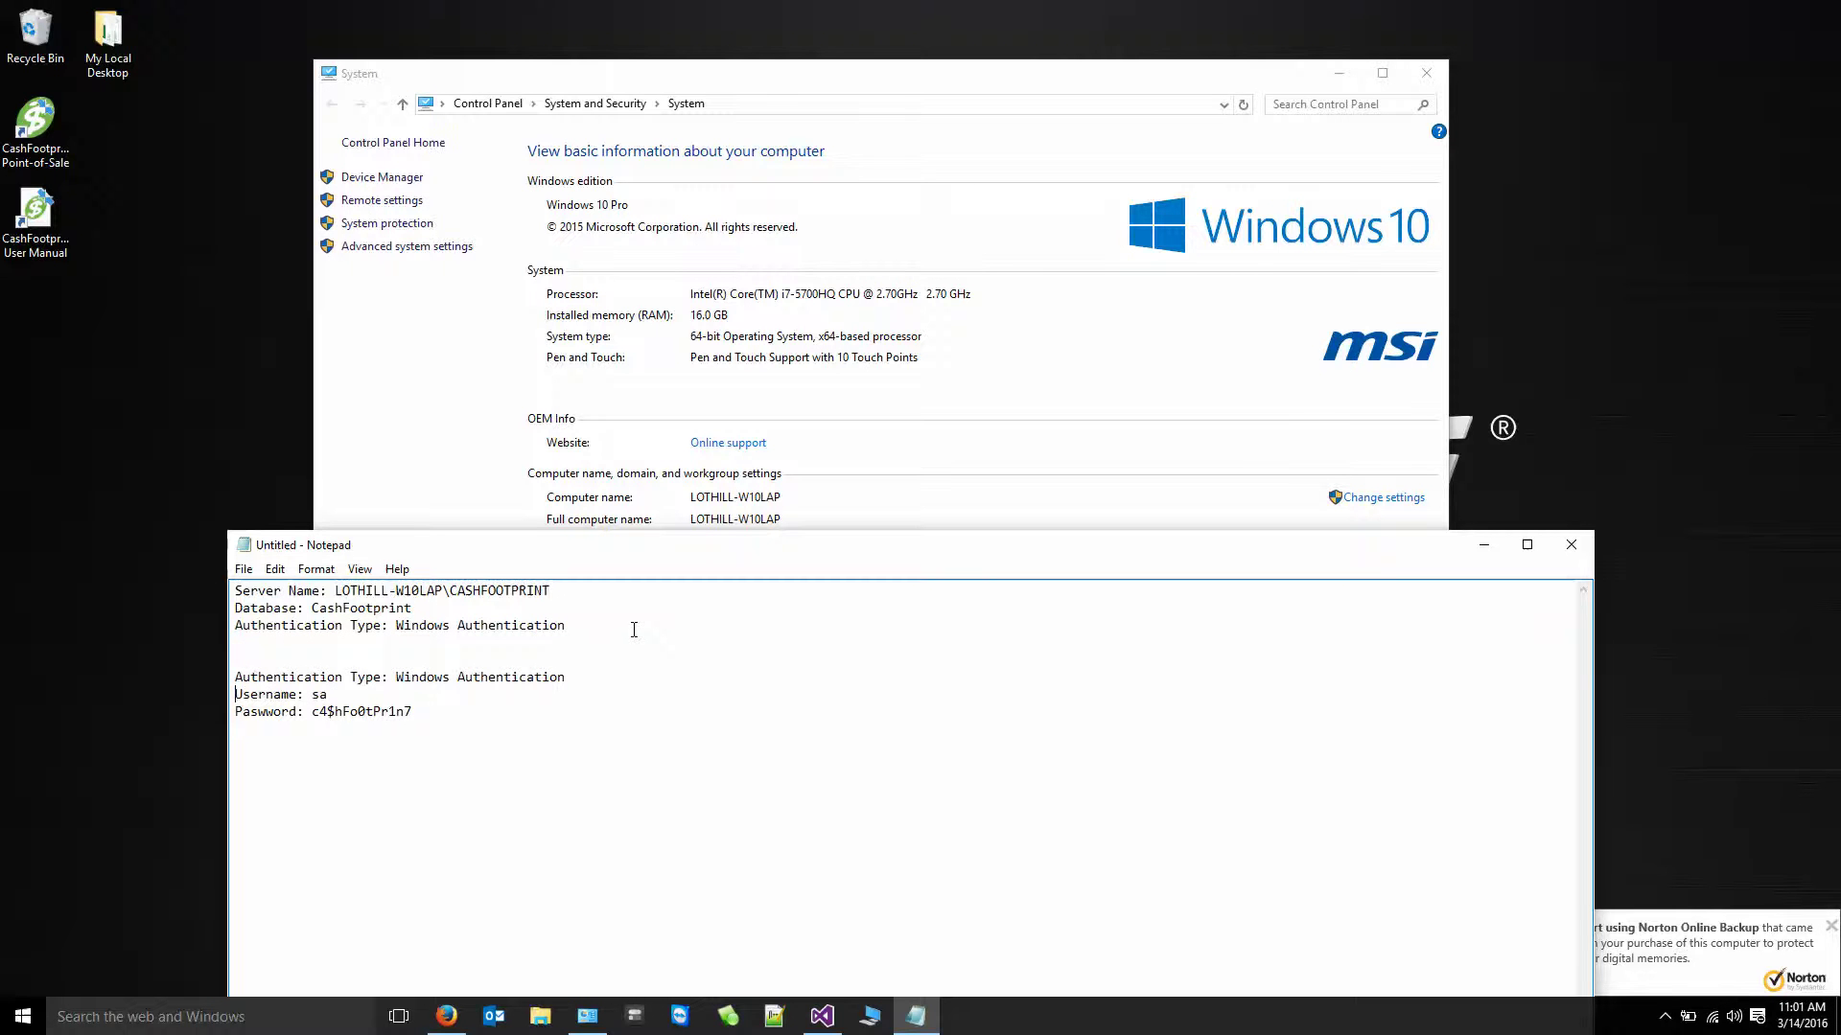
{"action": "key", "text": "ctrl+Left"}
{"action": "key", "text": "BackSpace"}
{"action": "key", "text": "BackSpace"}
{"action": "key", "text": "BackSpace"}
{"action": "key", "text": "BackSpace"}
{"action": "key", "text": "BackSpace"}
{"action": "key", "text": "BackSpace"}
{"action": "key", "text": "BackSpace"}
{"action": "key", "text": "BackSpace"}
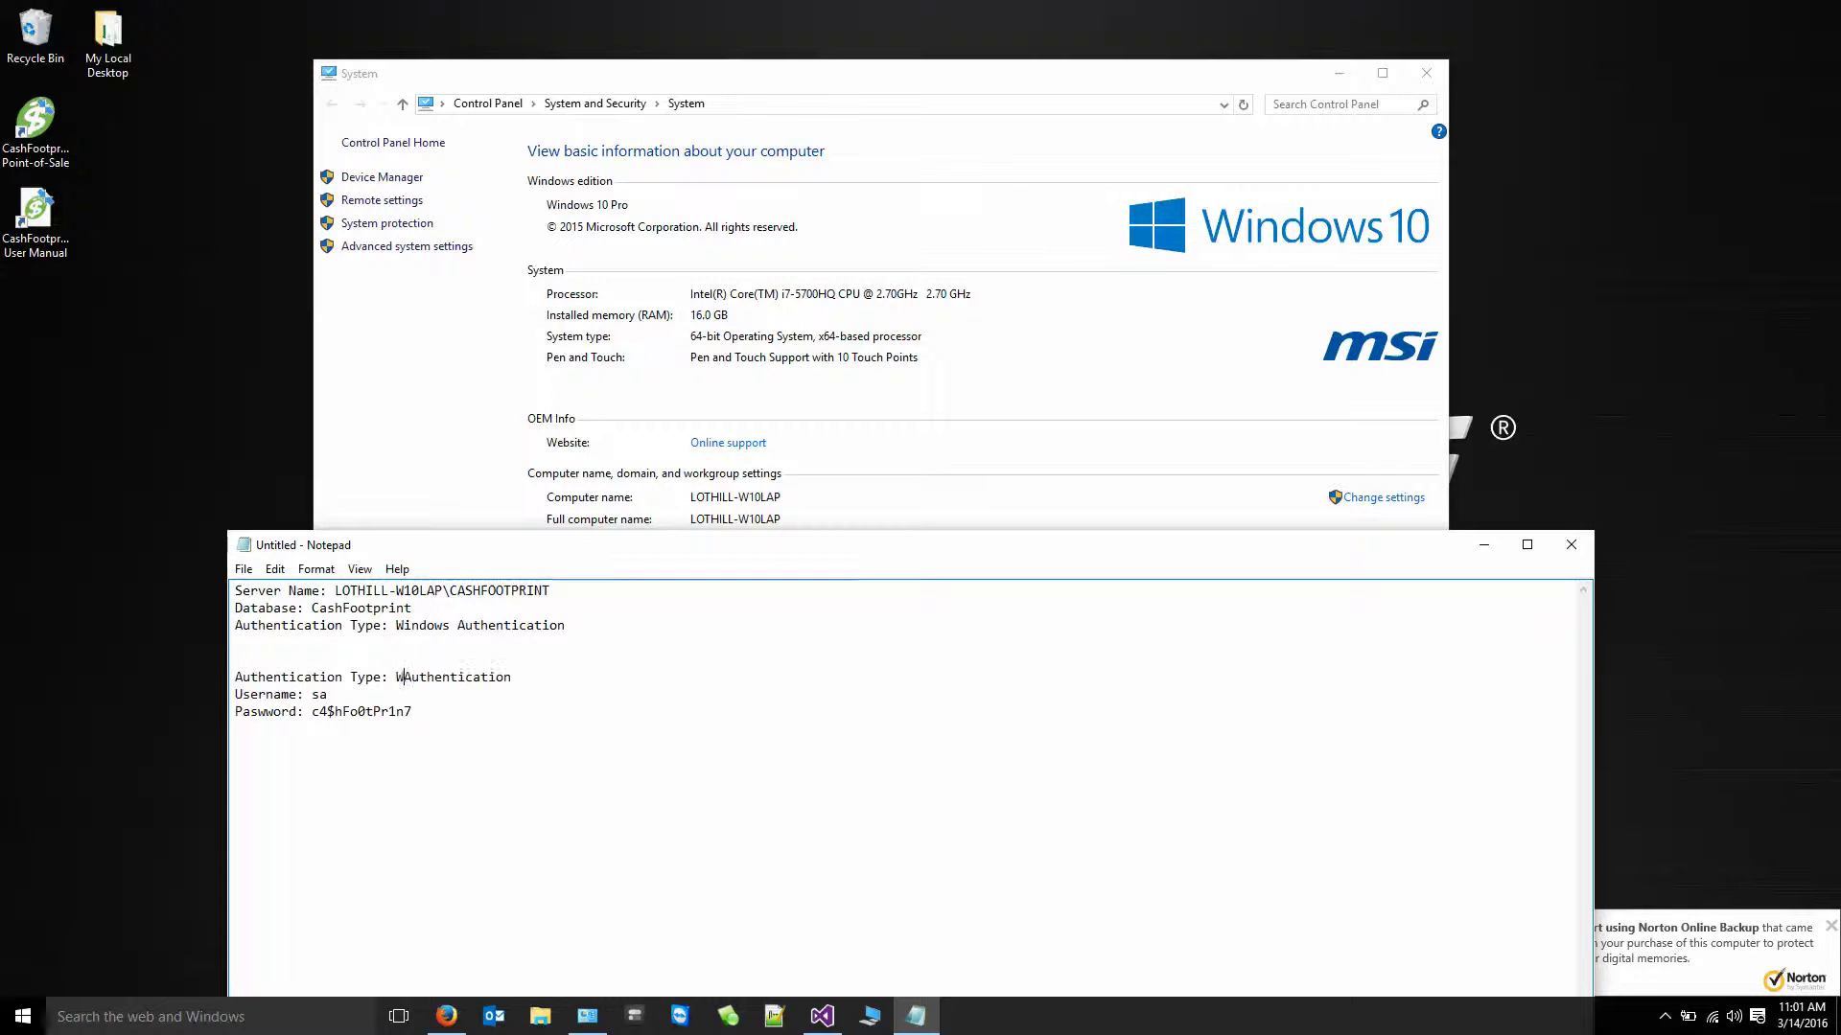
{"action": "type", "text": "SQL Server"}
{"action": "type", "text": "Remote"}
{"action": "type", "text": " S"}
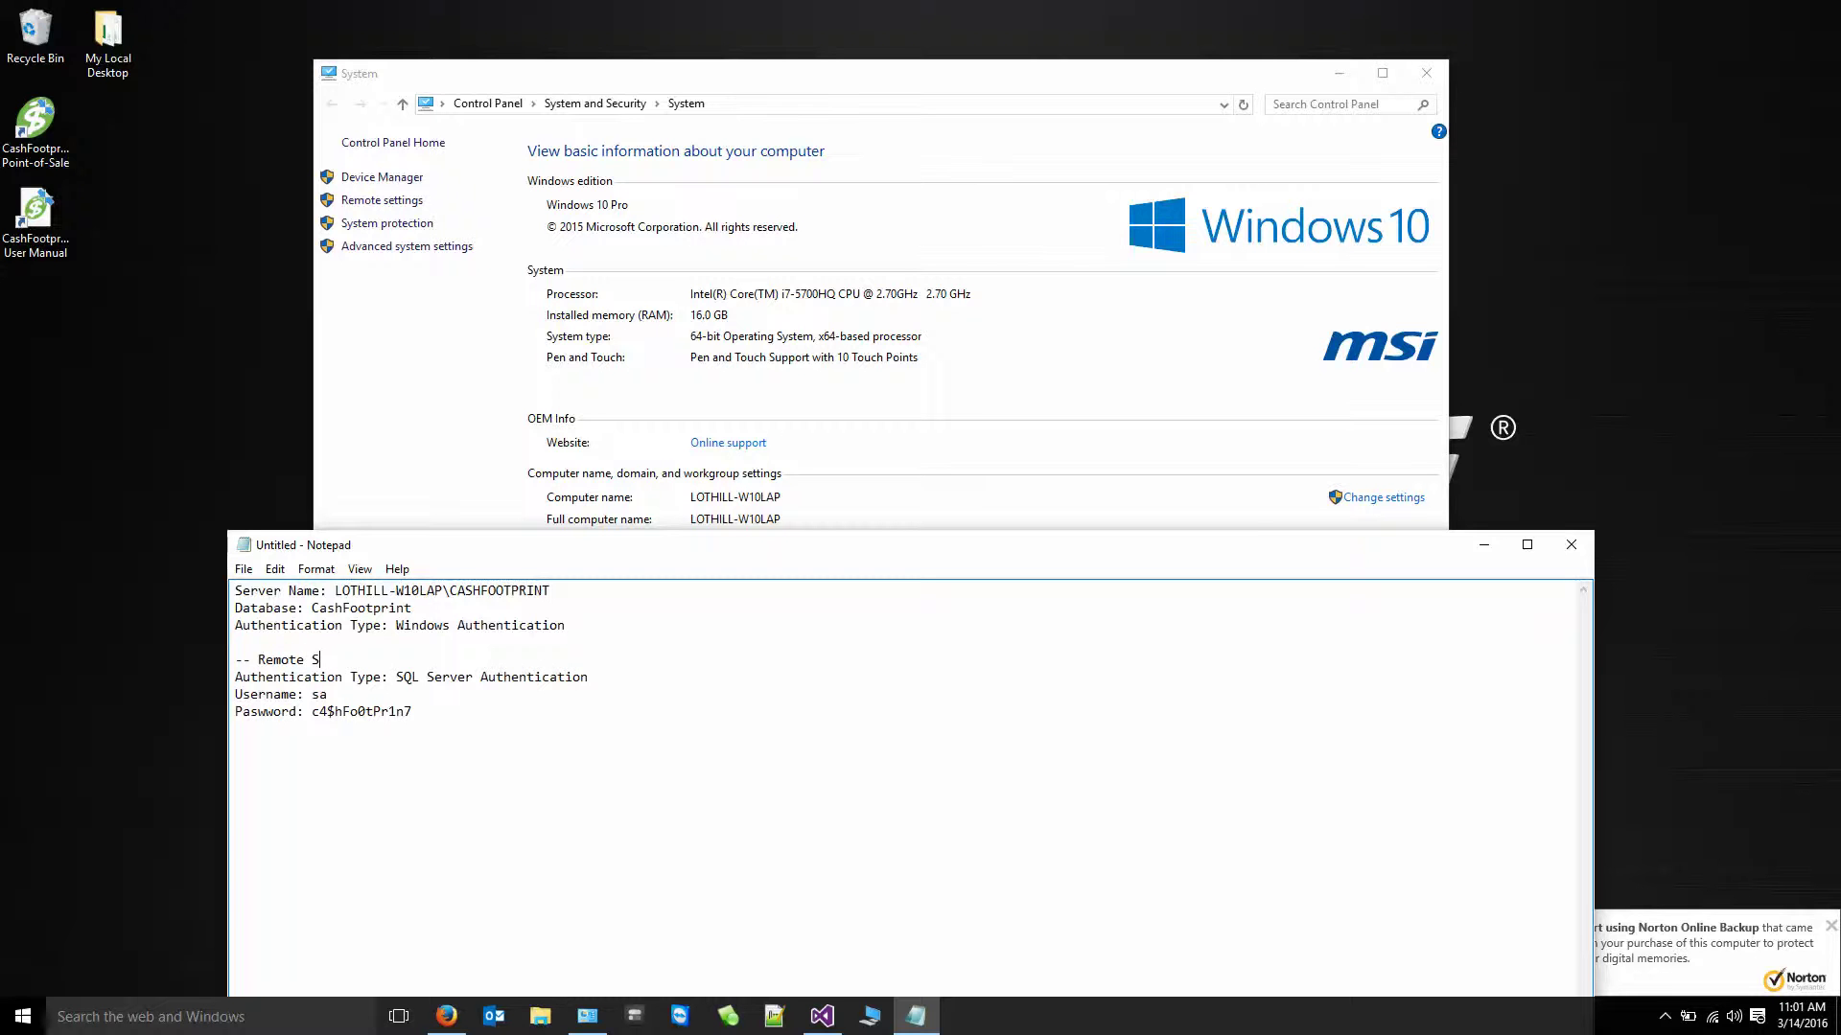
{"action": "type", "text": "erver In"}
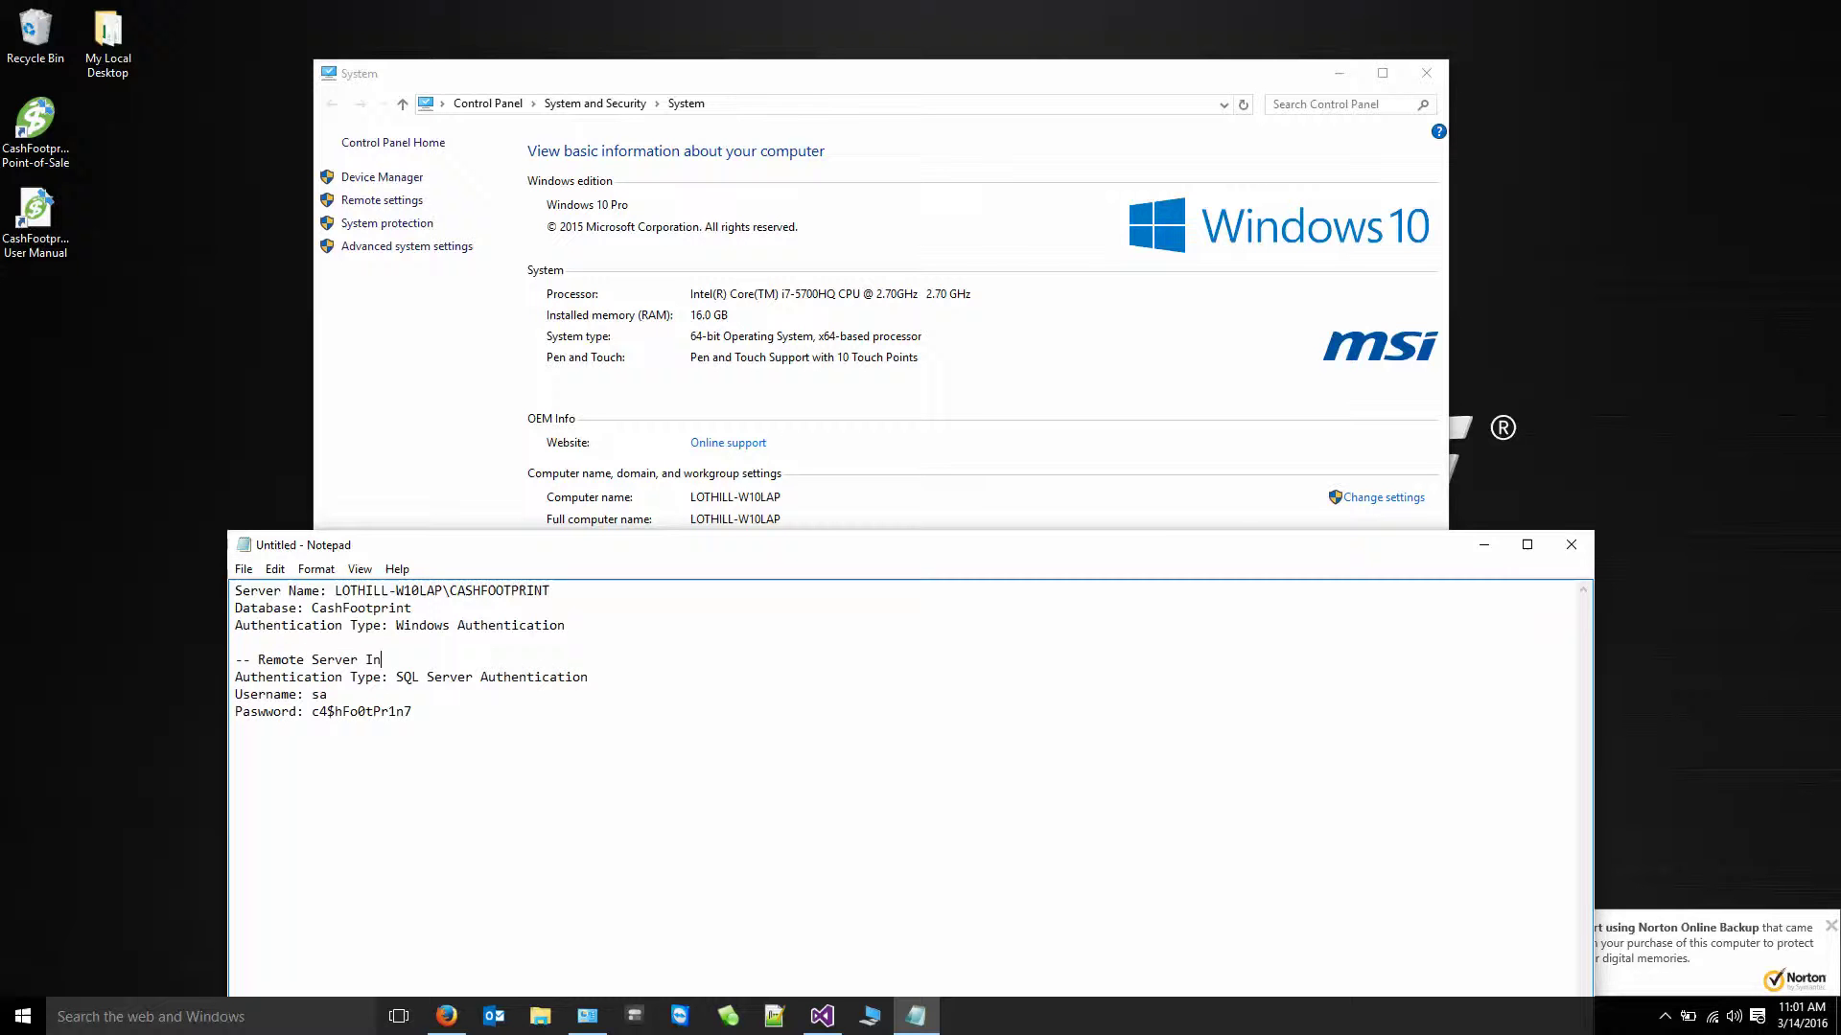
{"action": "type", "text": "stances "}
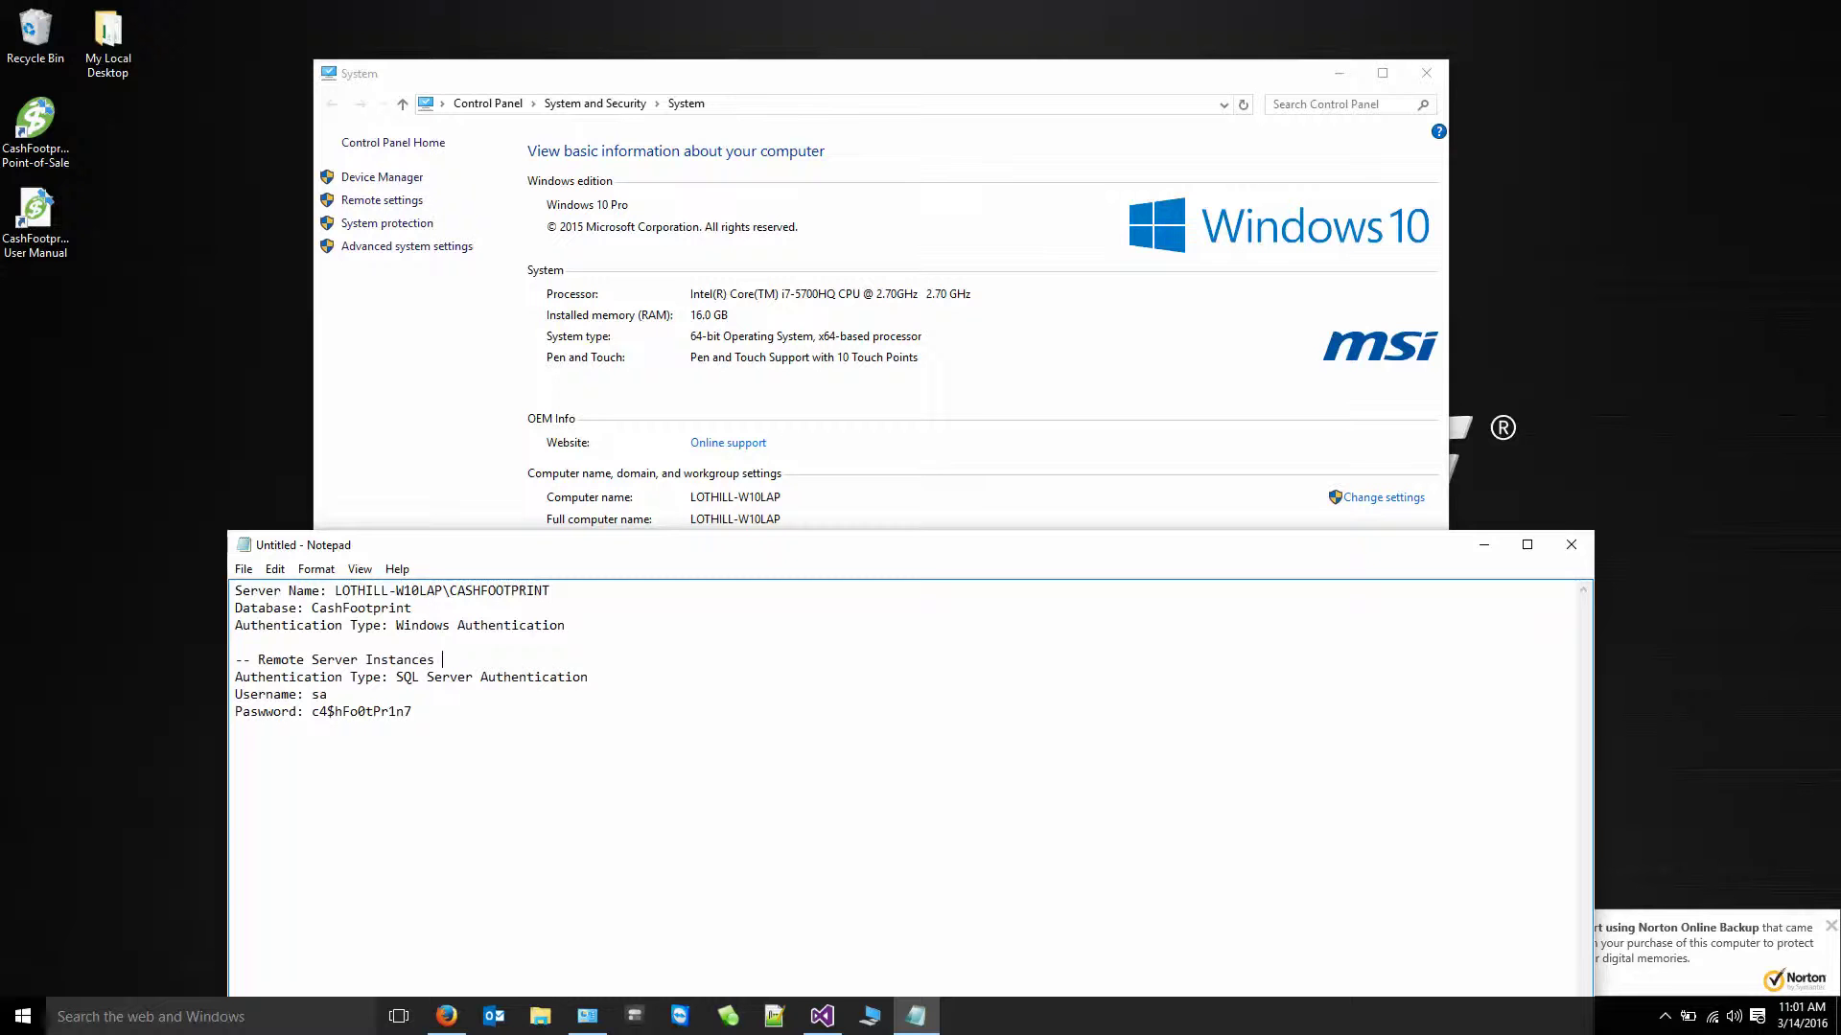
{"action": "type", "text": "Only"}
- Launch Change Server Connection from the CashFootprint folder in the Start menu's app list
{"action": "left_click", "coordinate": [26, 1018]}
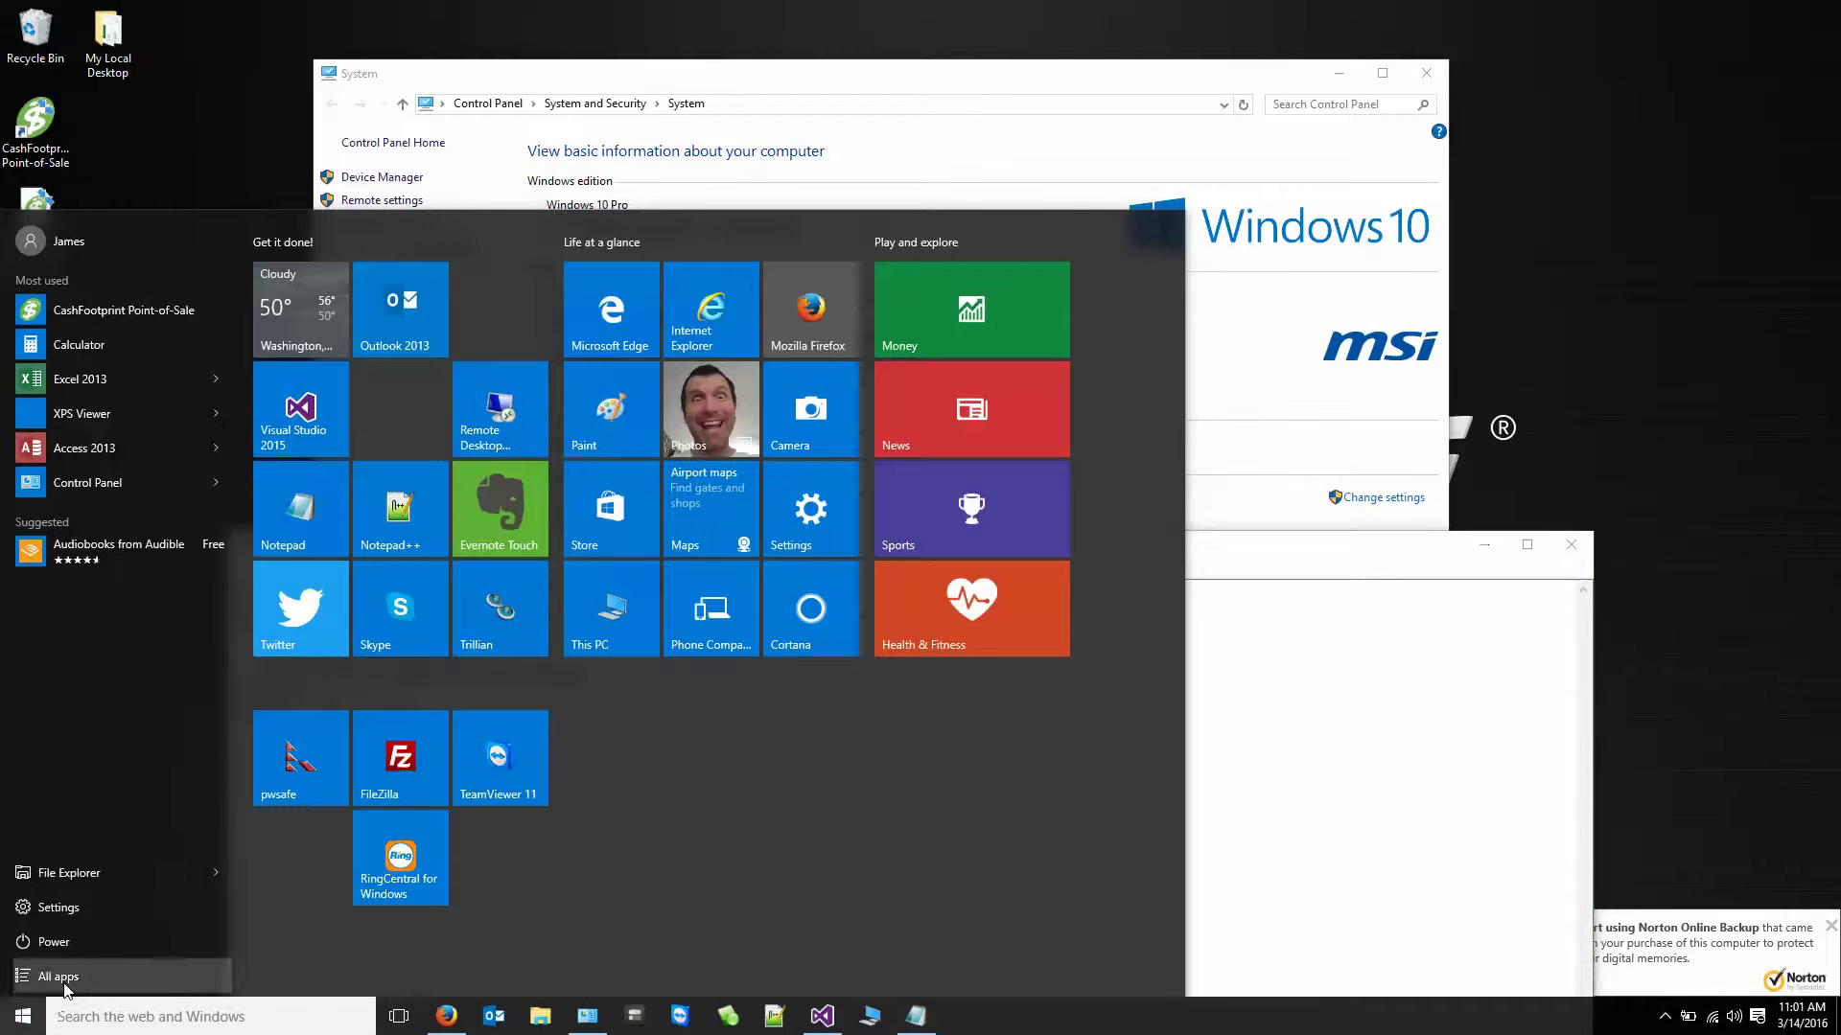
{"action": "left_click", "coordinate": [60, 977]}
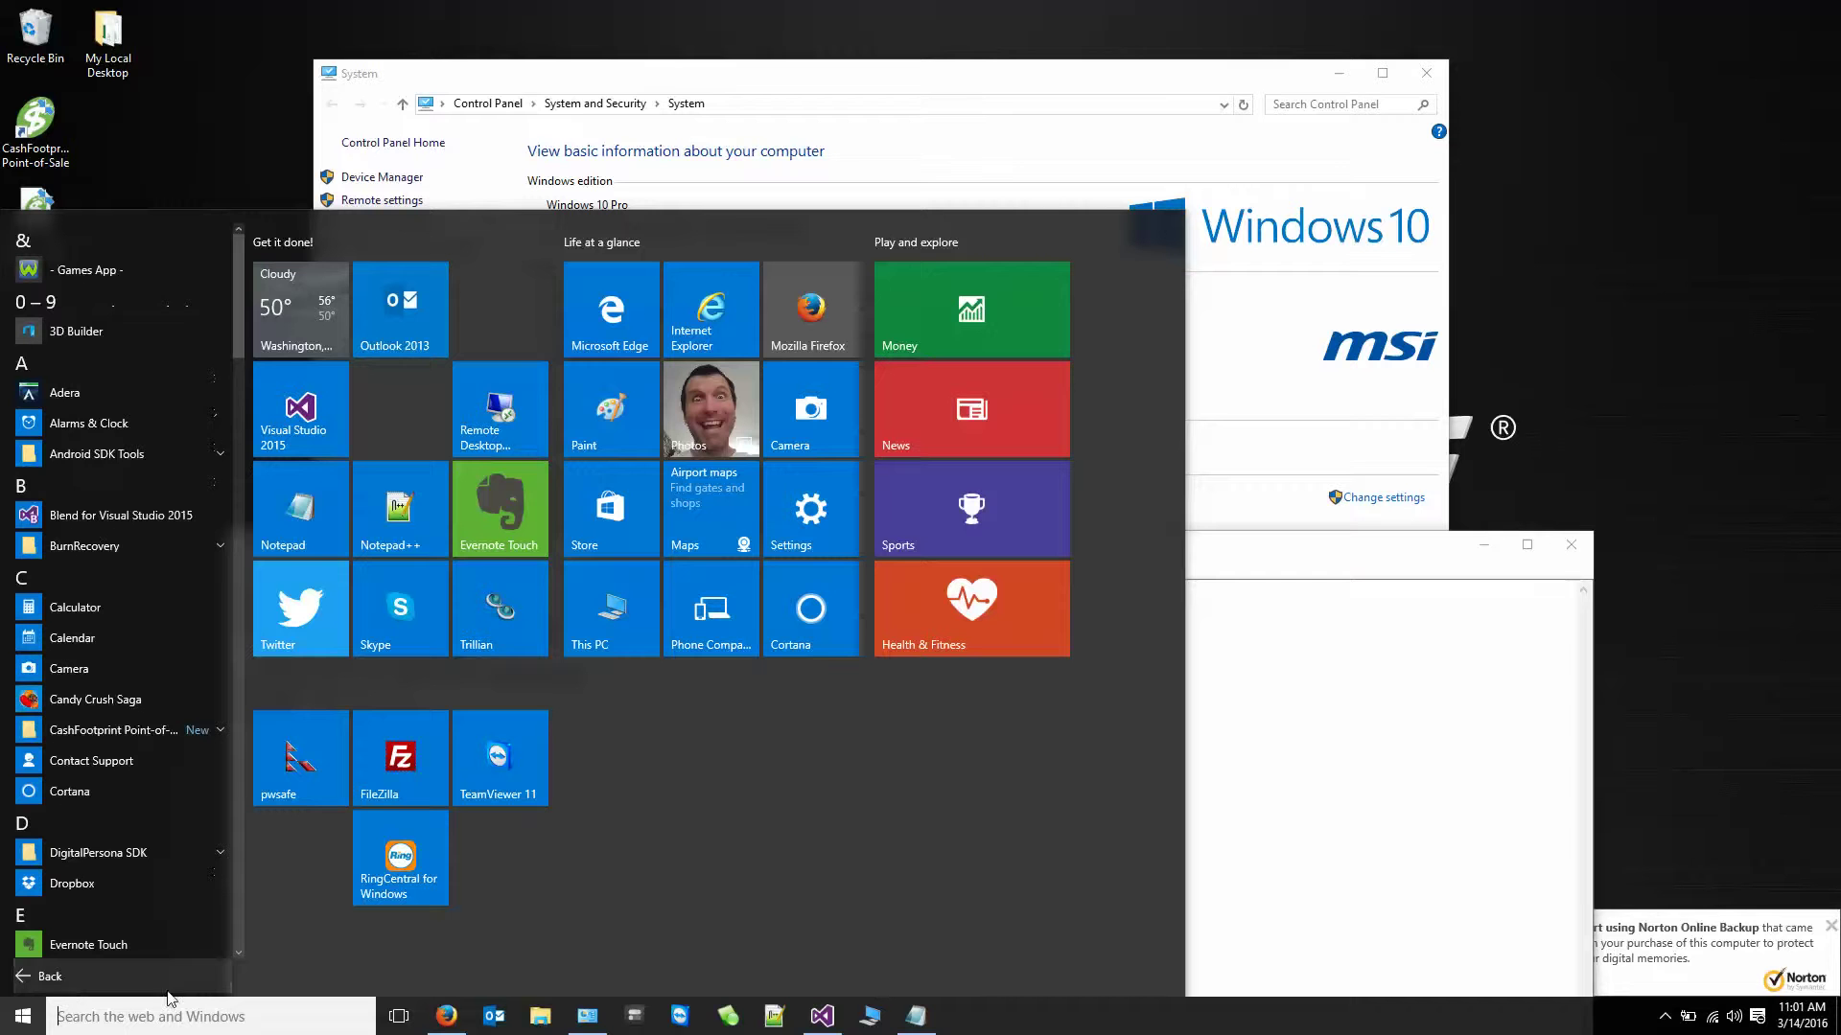
{"action": "left_click", "coordinate": [149, 731]}
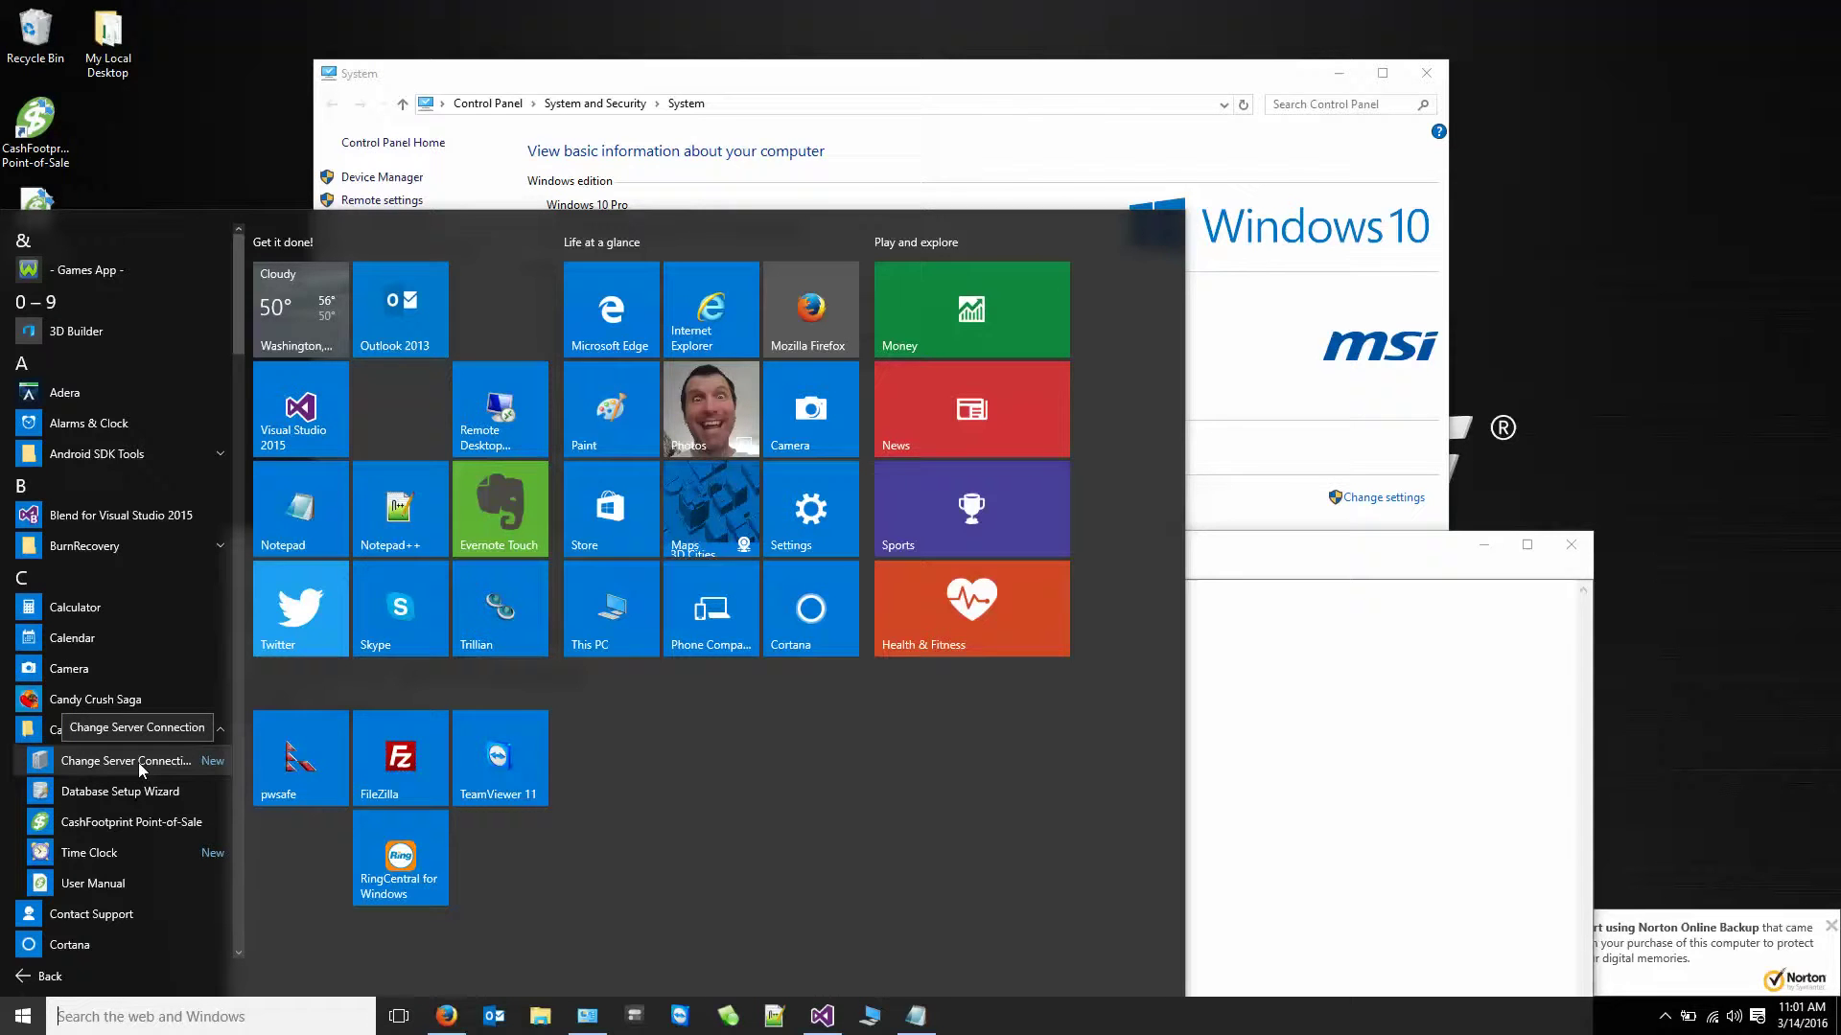
{"action": "left_click", "coordinate": [139, 762]}
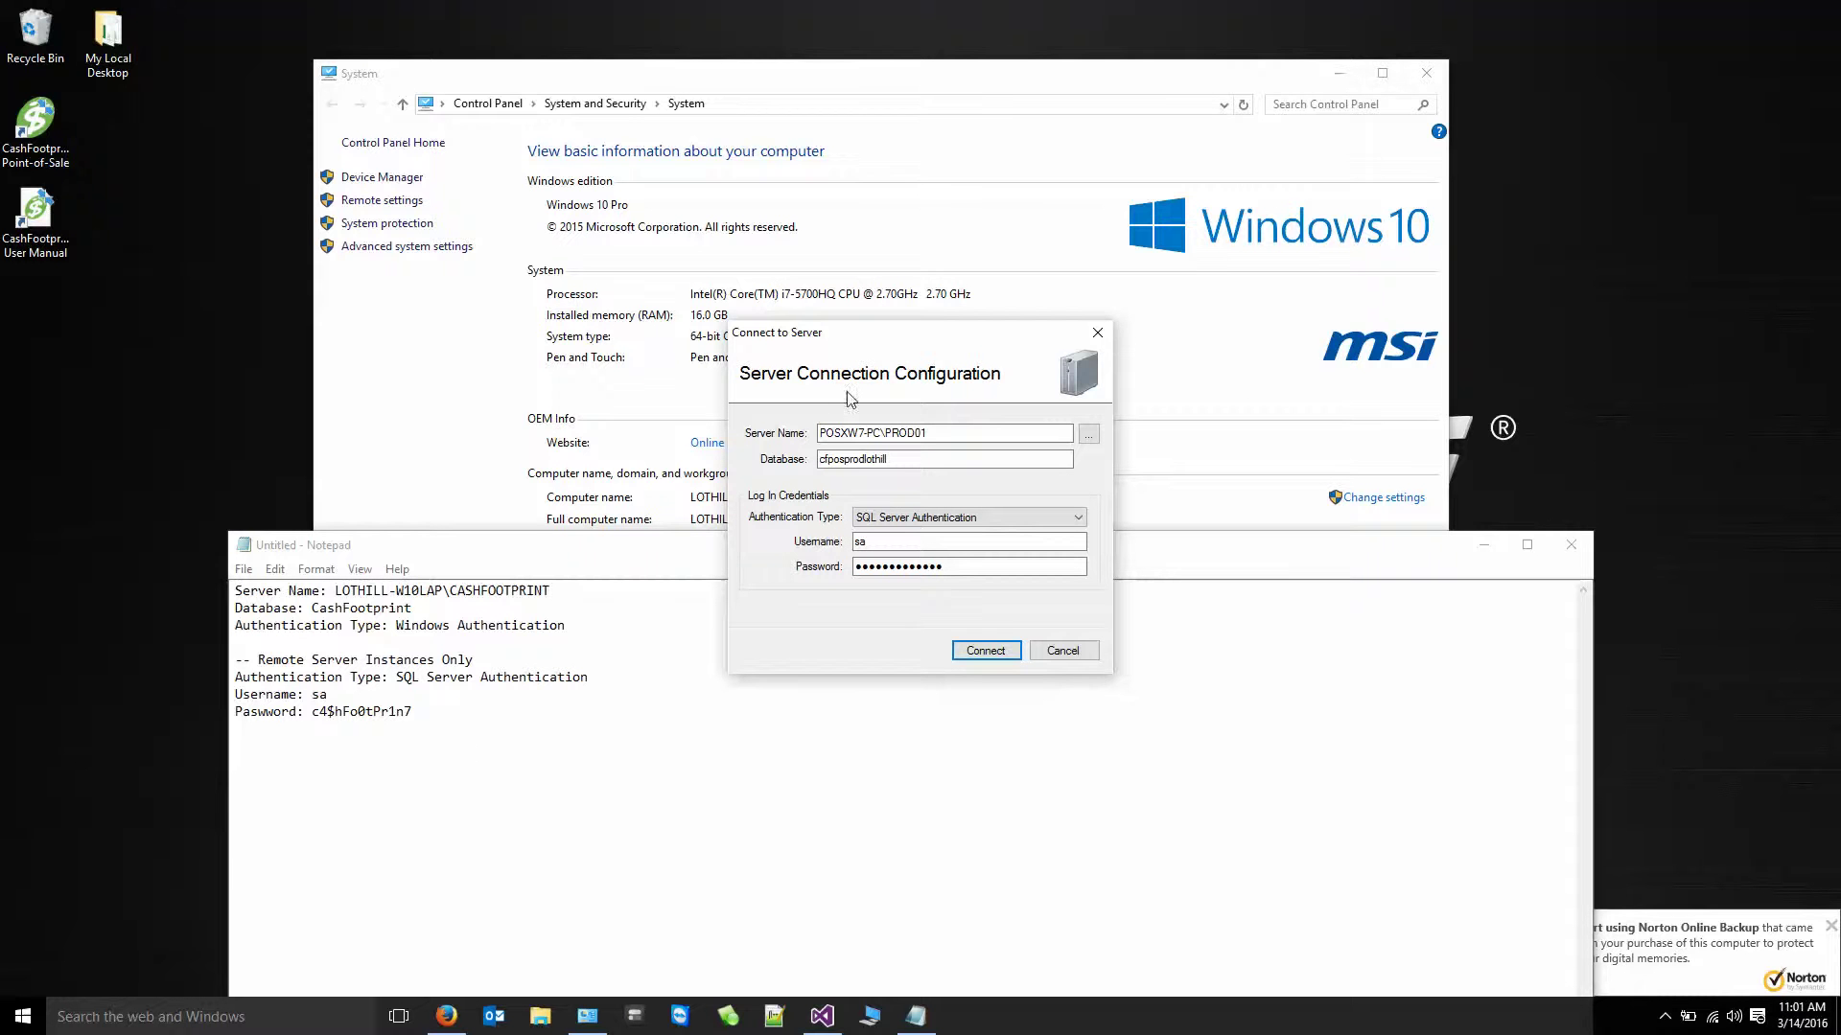
- Replace the server name with LOTHILL-W10LAP\CASHFOOTPRINT copied from the Notepad notes
{"action": "left_click_drag", "start_coordinate": [820, 433], "coordinate": [1275, 457]}
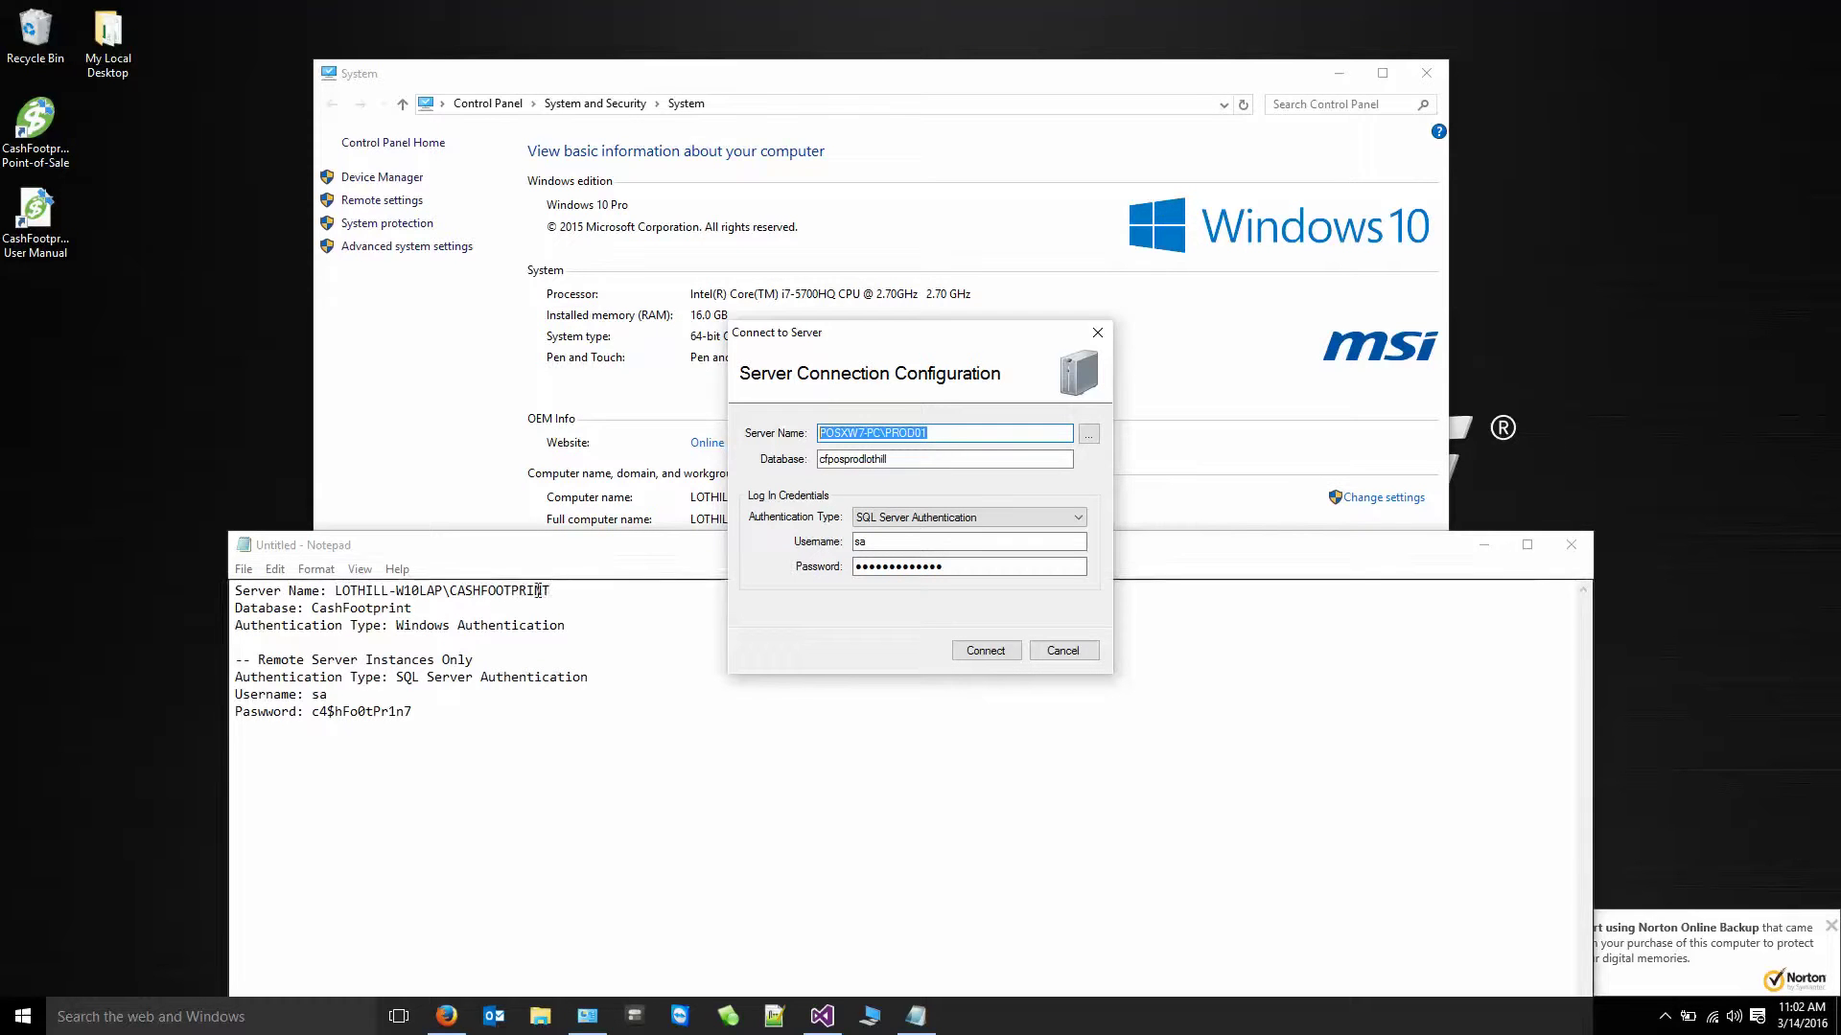
{"action": "left_click_drag", "start_coordinate": [553, 591], "coordinate": [333, 590]}
{"action": "key", "text": "ctrl+c"}
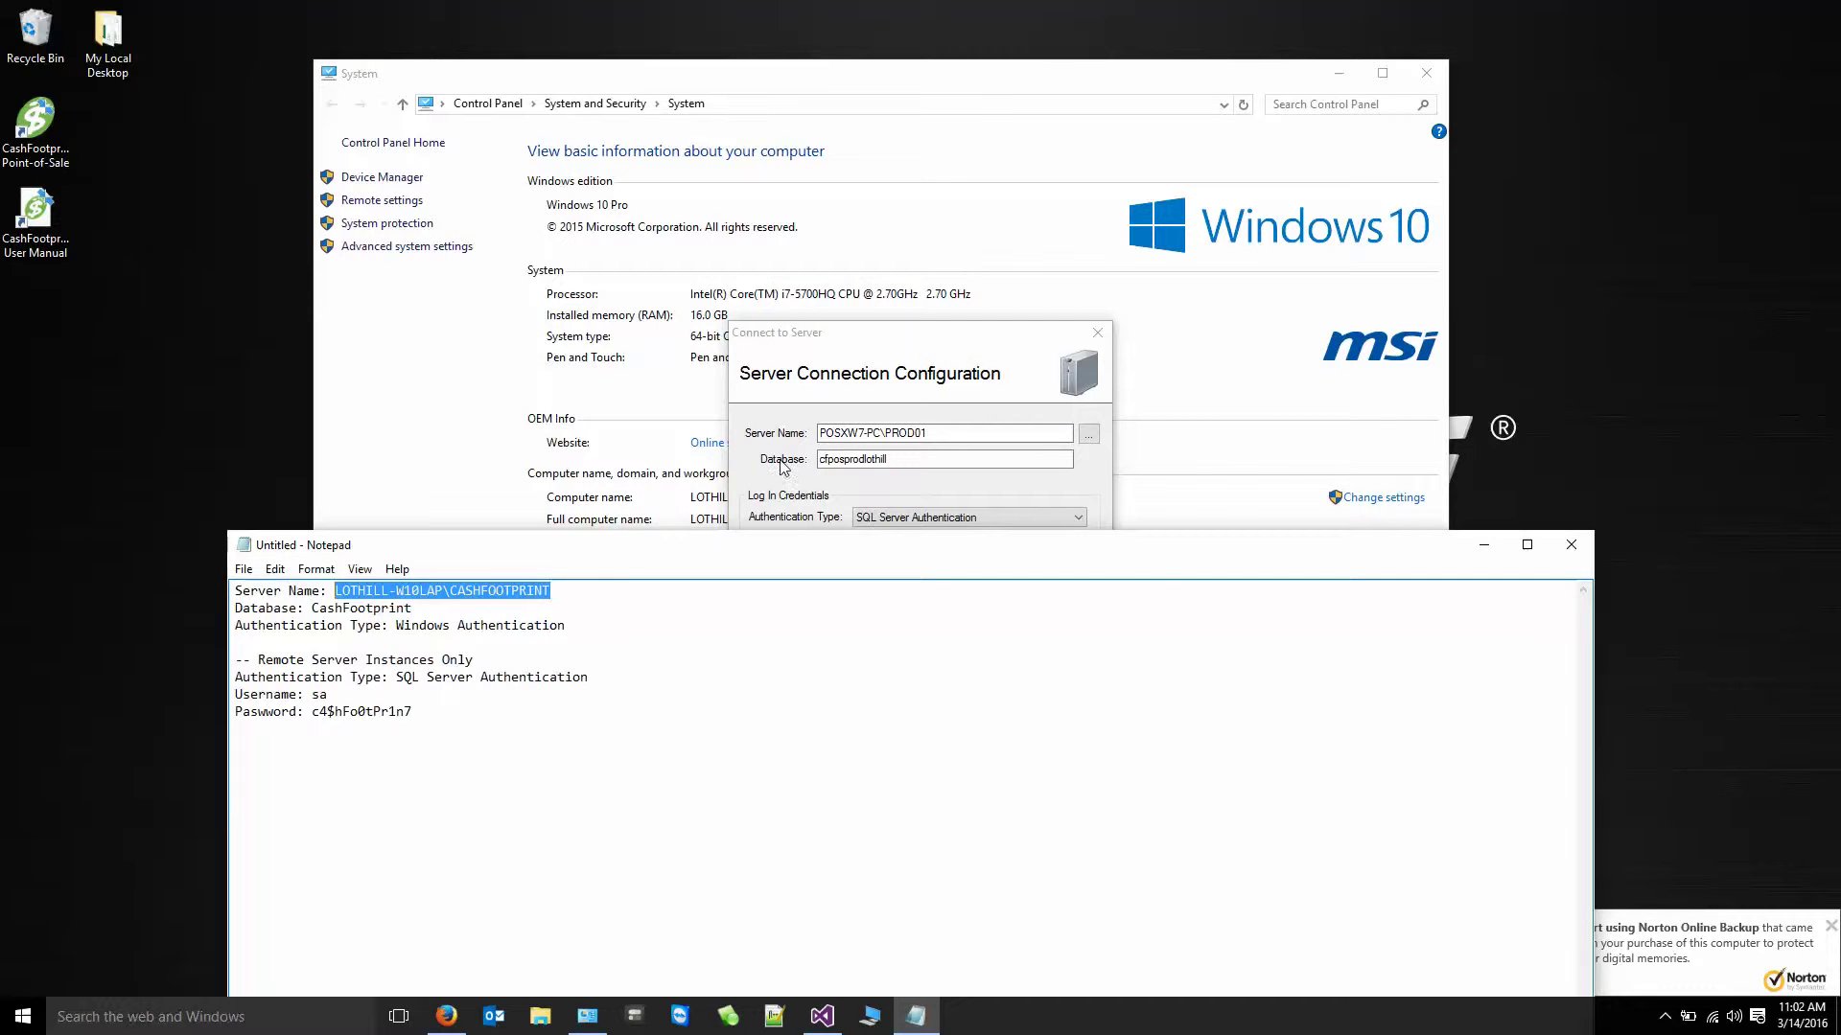
{"action": "left_click_drag", "start_coordinate": [894, 433], "coordinate": [819, 433]}
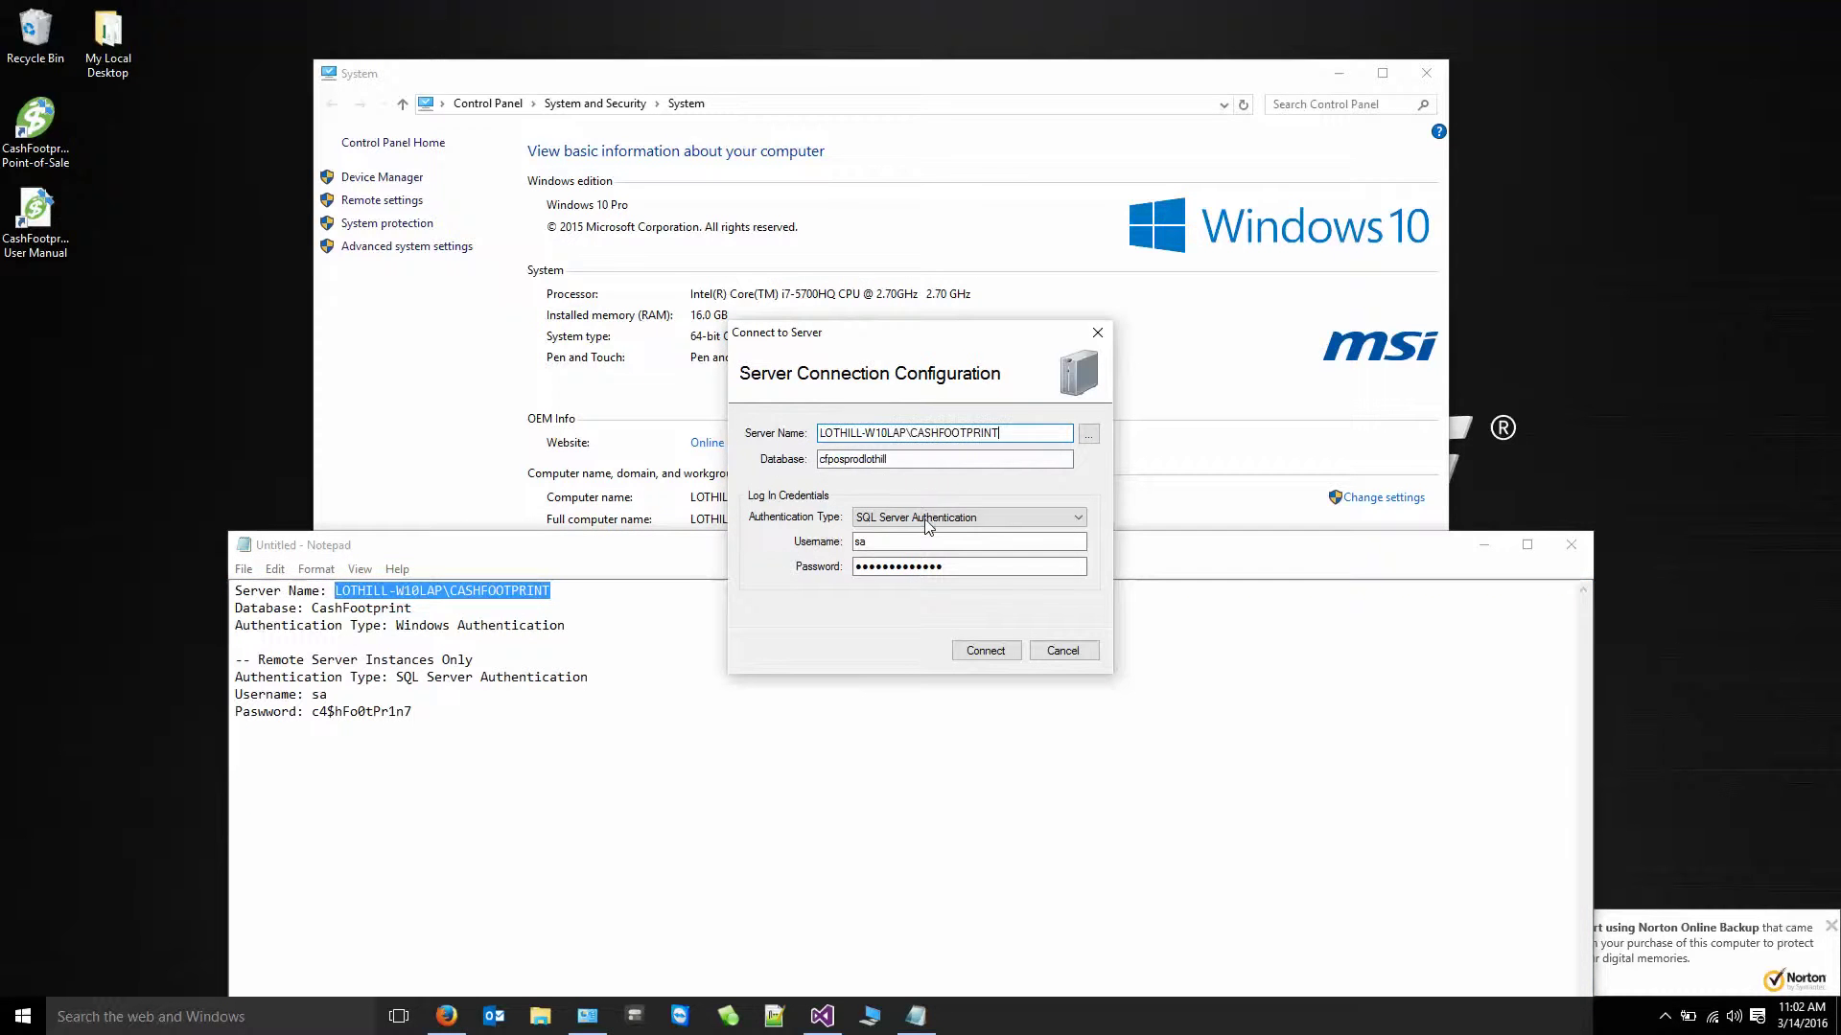
{"action": "key", "text": "ctrl+v"}
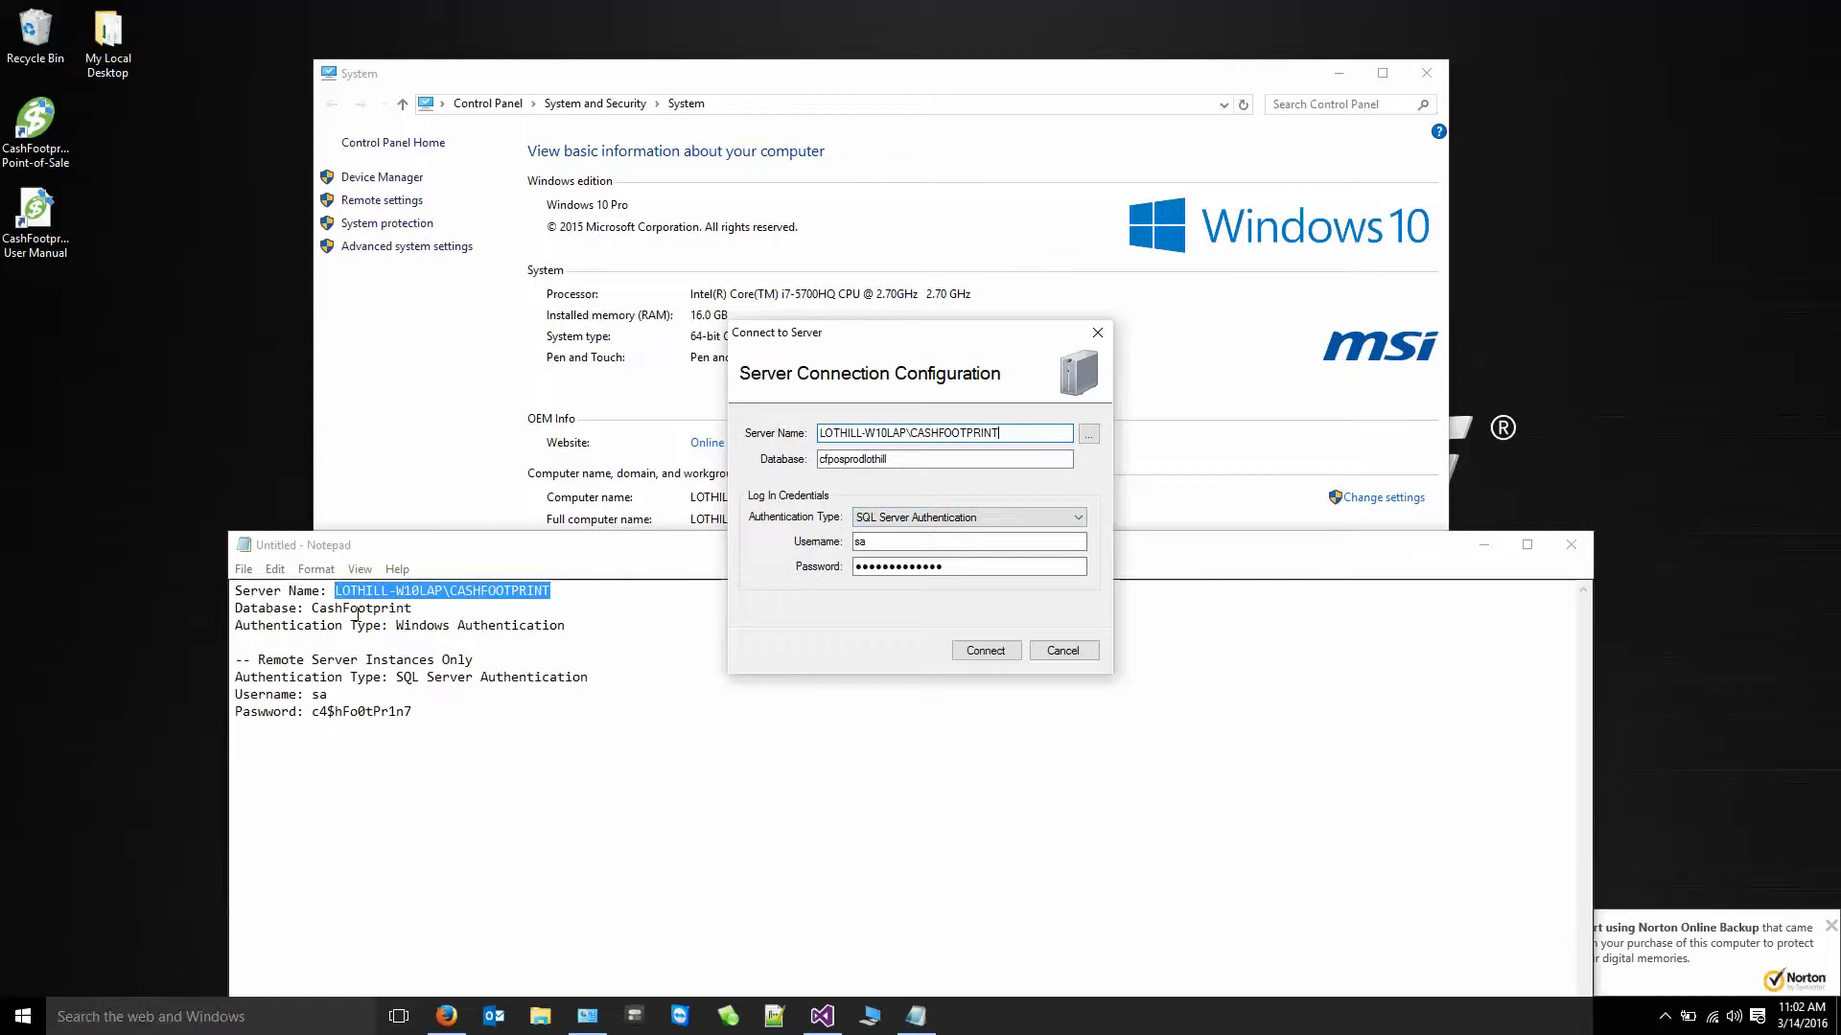
- Change the database from cfposprodlothill to CashFootprint and select Windows Authentication
{"action": "double_click", "coordinate": [380, 610]}
{"action": "key", "text": "ctrl+c"}
{"action": "double_click", "coordinate": [911, 459]}
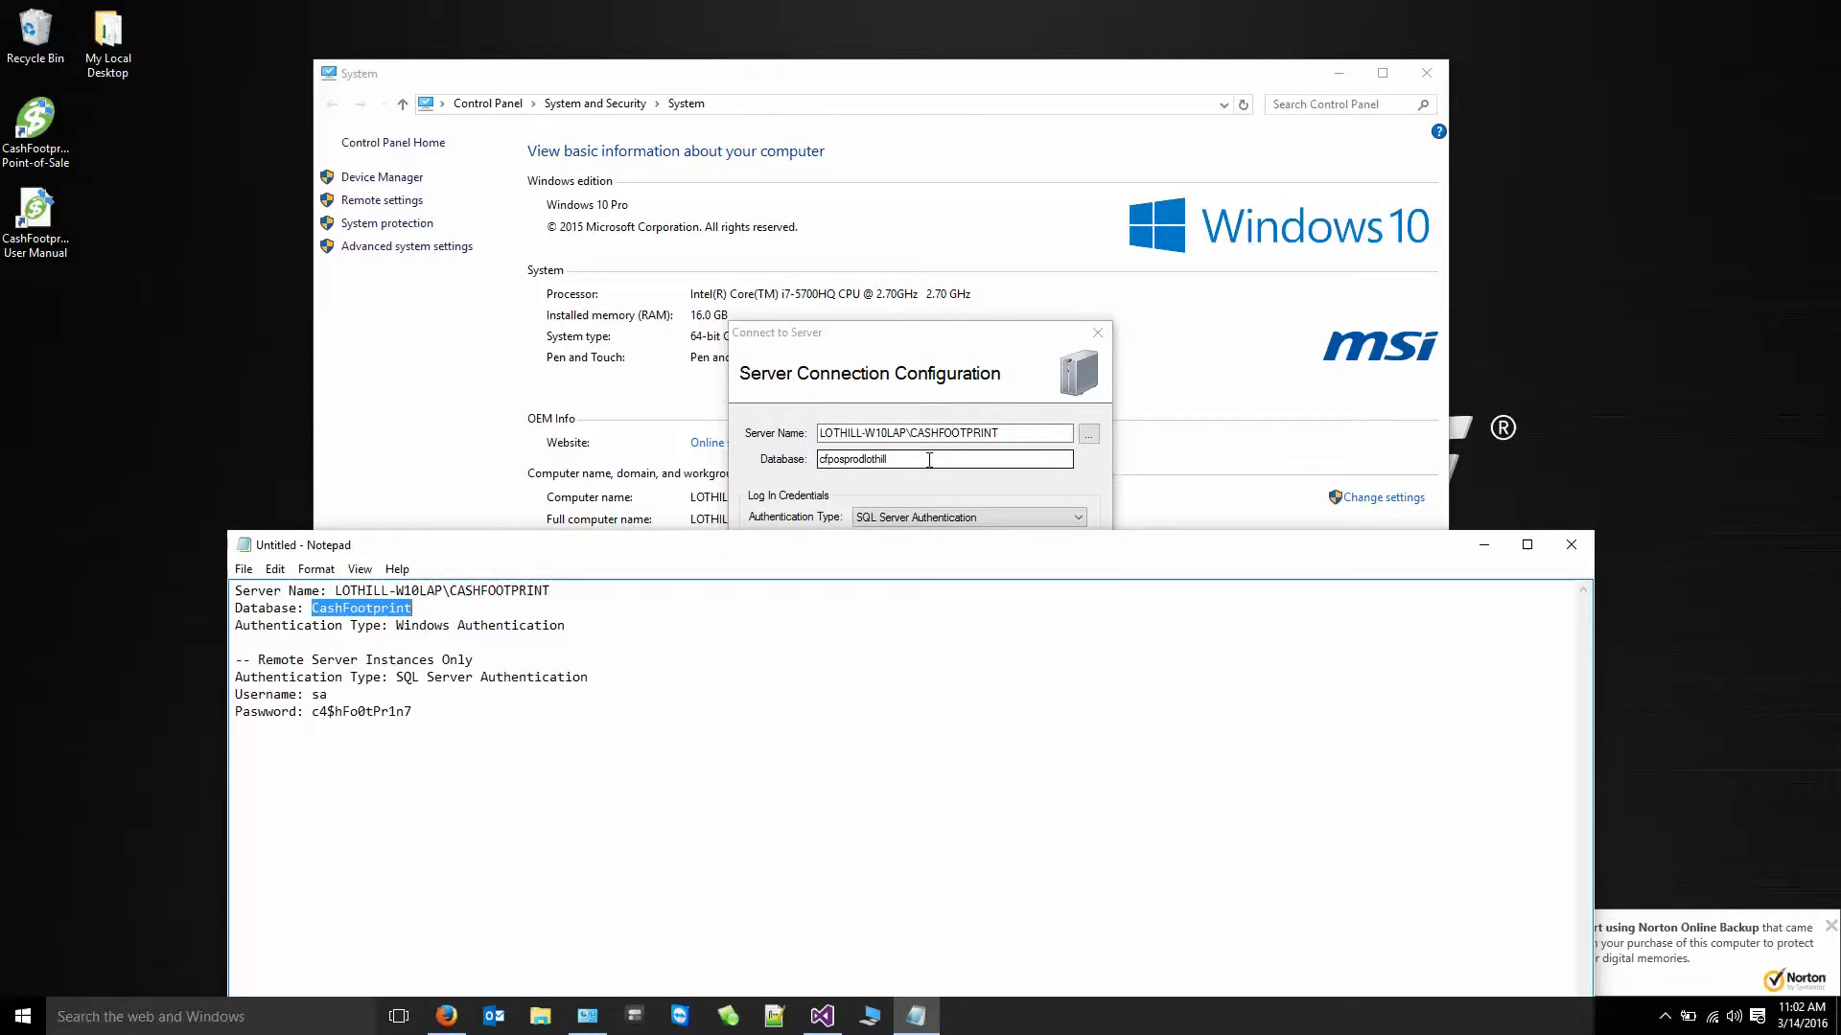
{"action": "key", "text": "ctrl+v"}
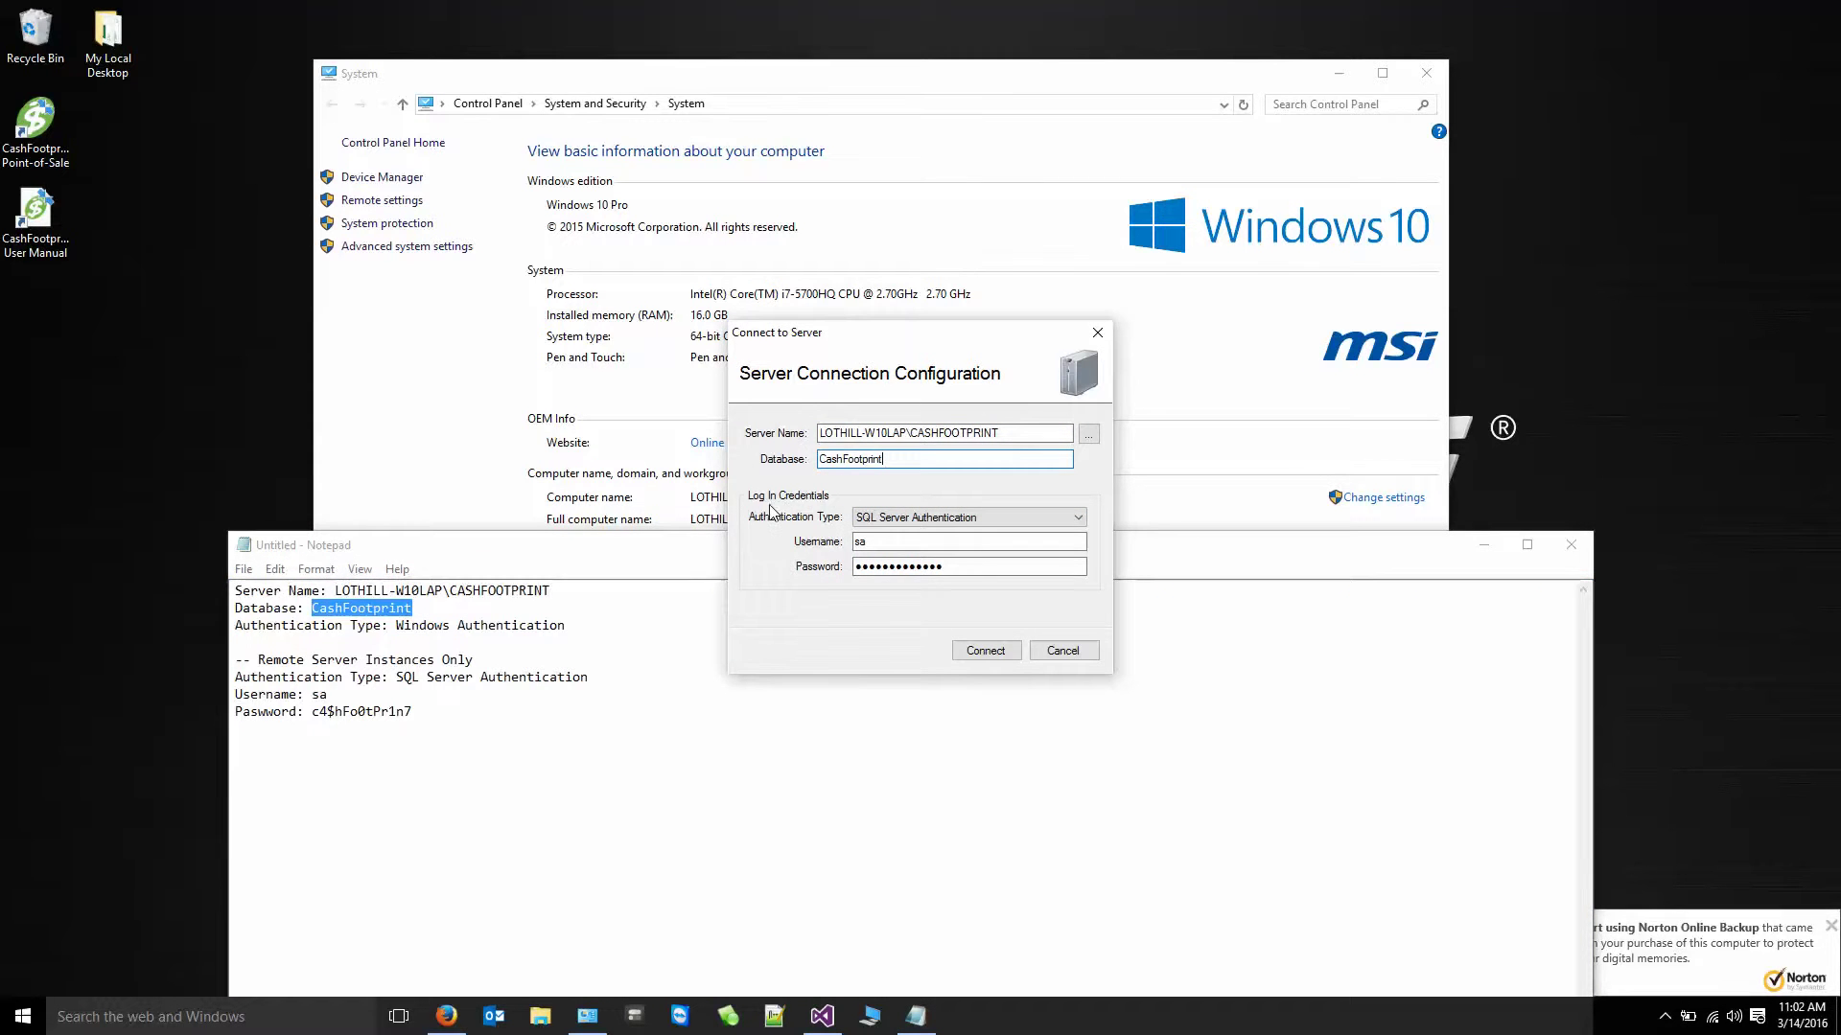
{"action": "key", "text": "Tab"}
{"action": "key", "text": "Tab"}
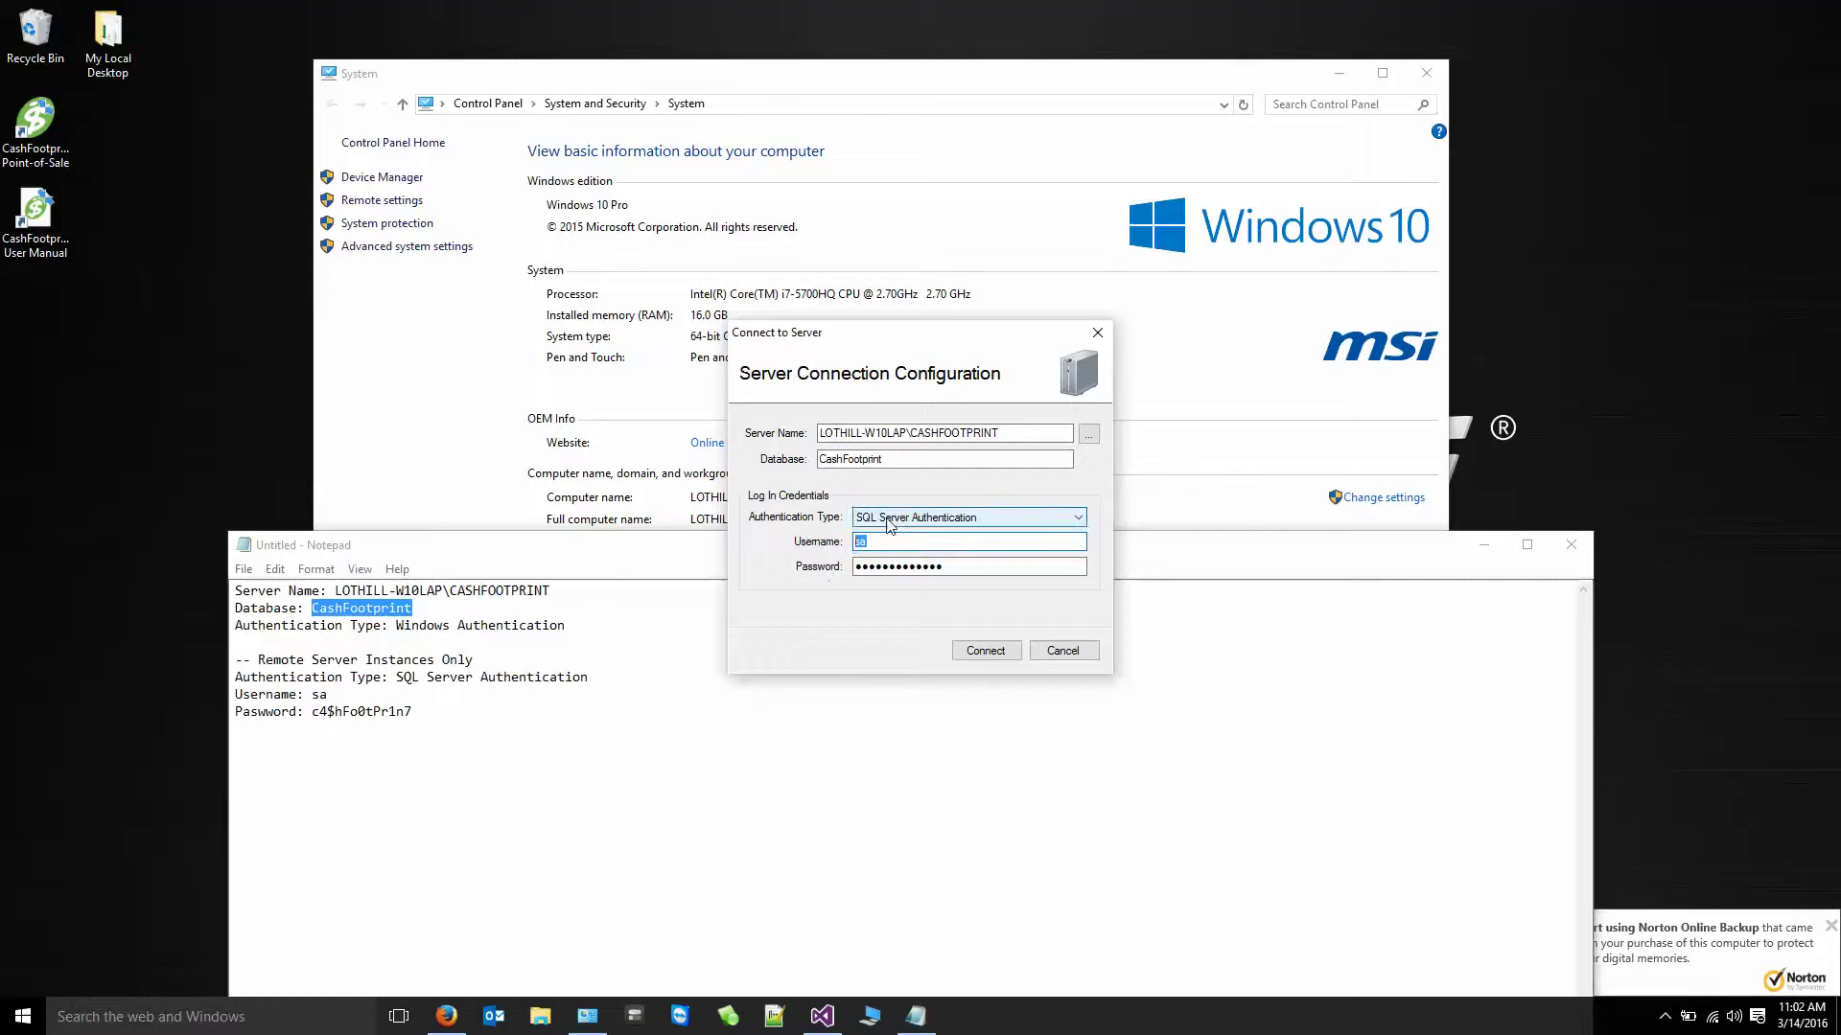
{"action": "left_click", "coordinate": [901, 518]}
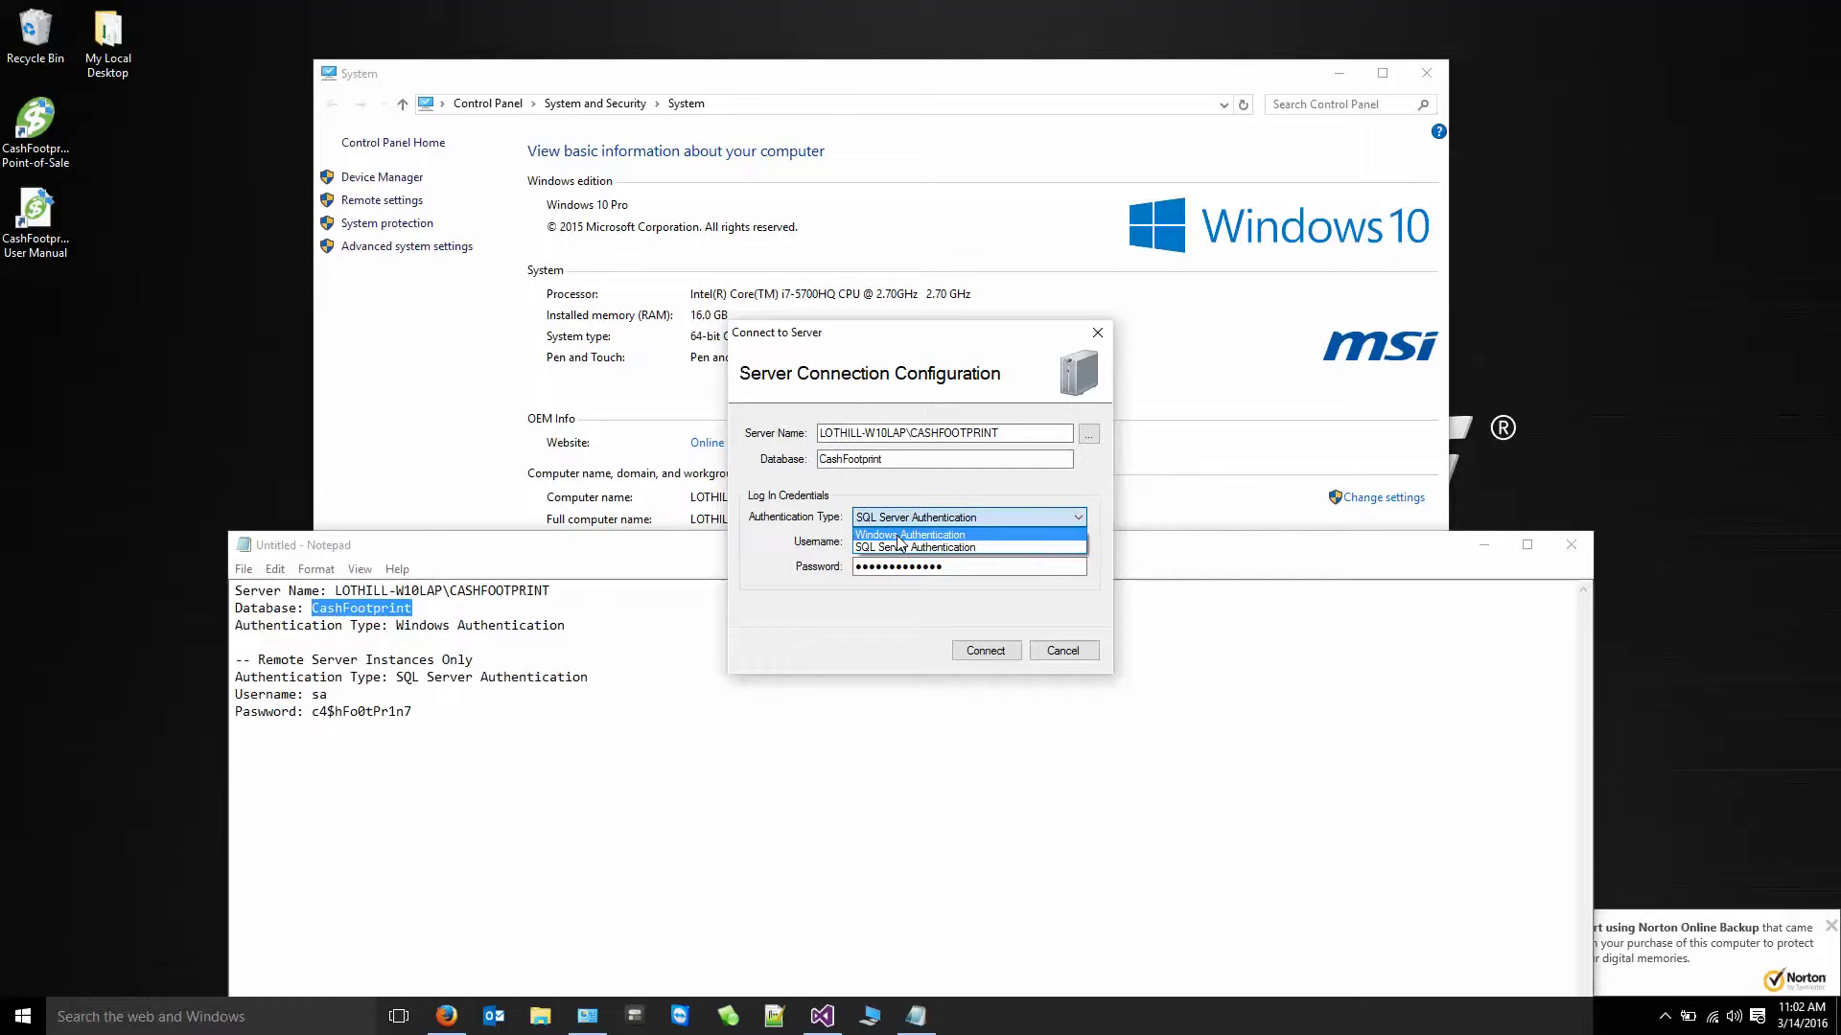
{"action": "left_click", "coordinate": [901, 535]}
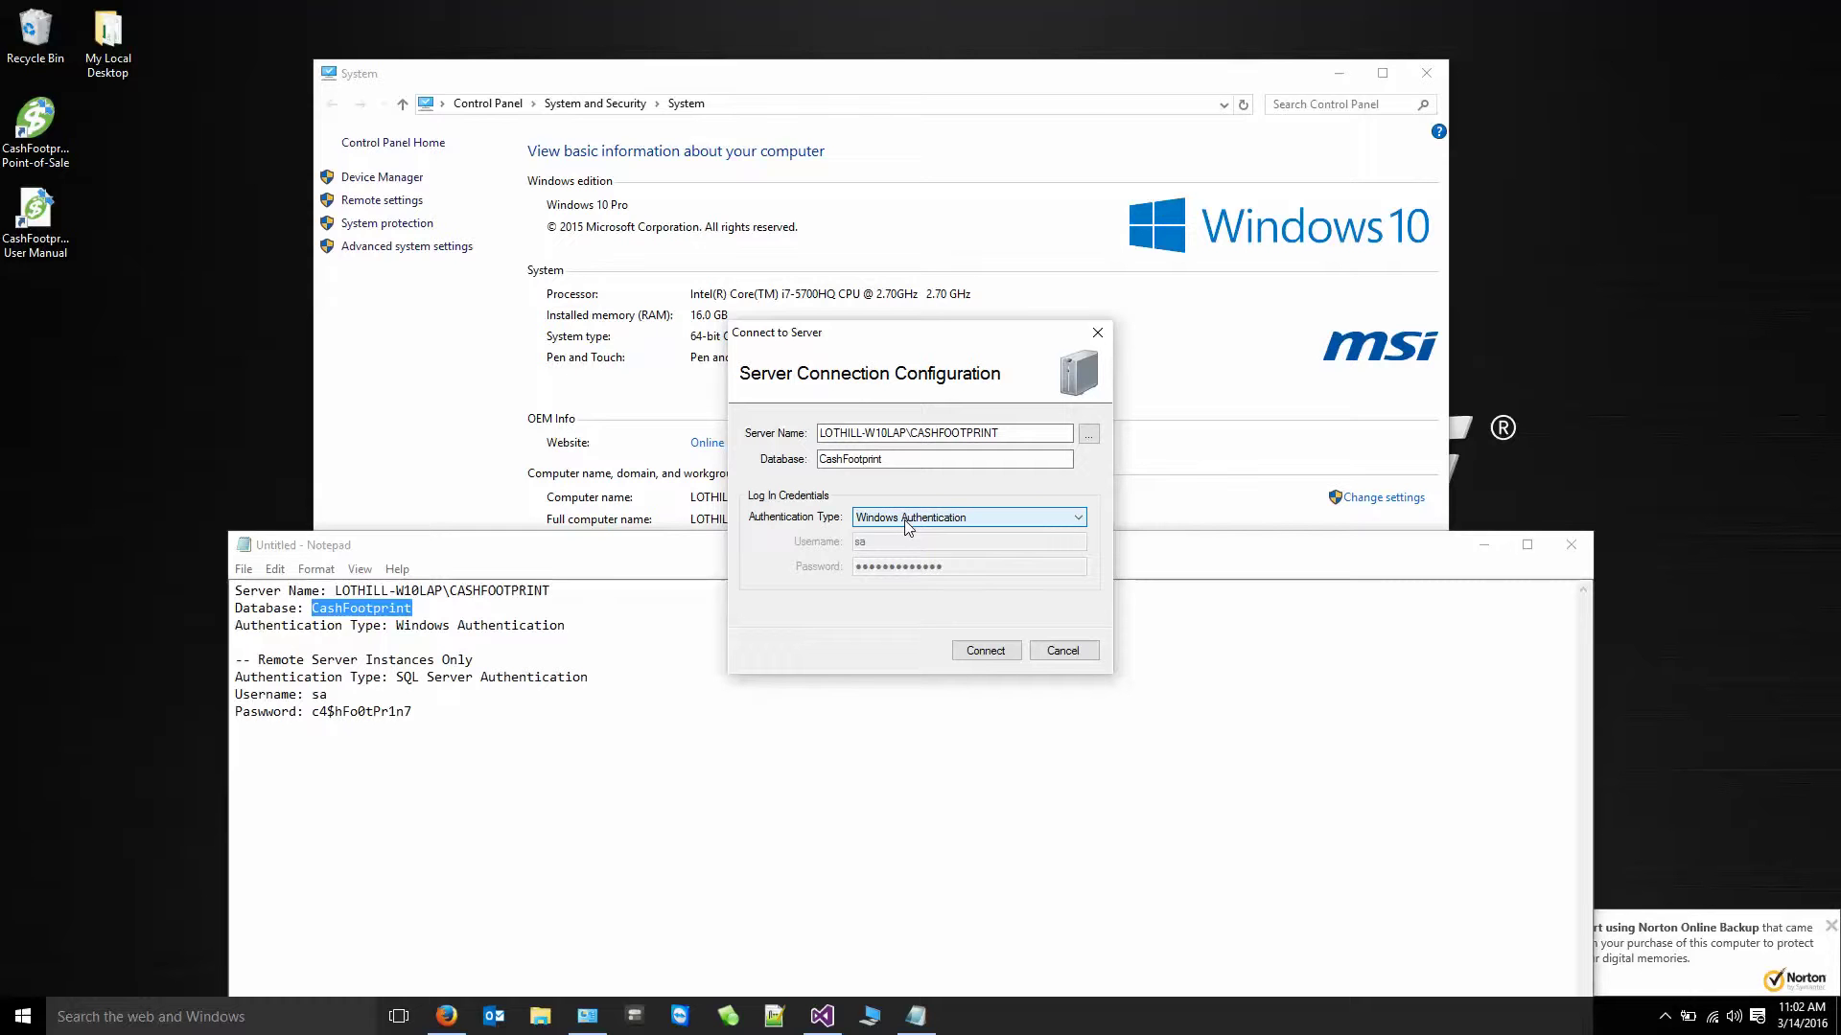
- Revert authentication to SQL Server Authentication and cancel the Connect to Server dialog unsaved
{"action": "left_click", "coordinate": [1007, 520]}
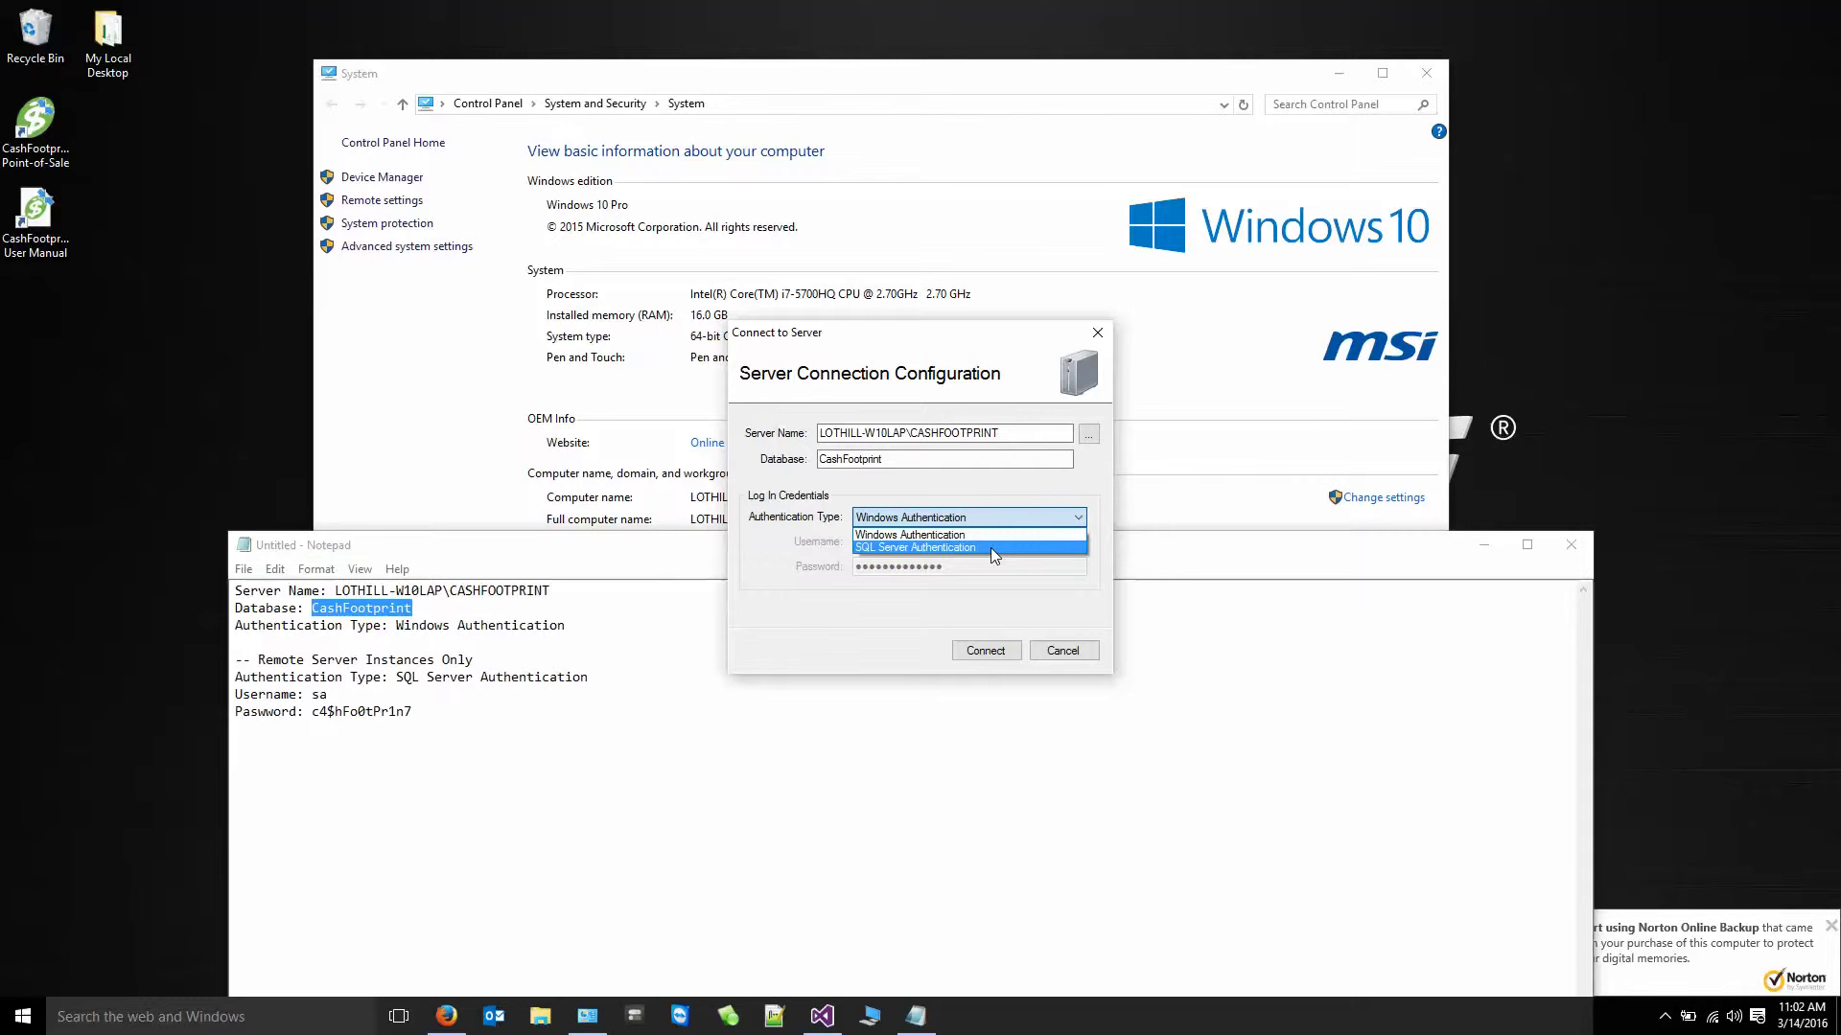
{"action": "left_click", "coordinate": [991, 549]}
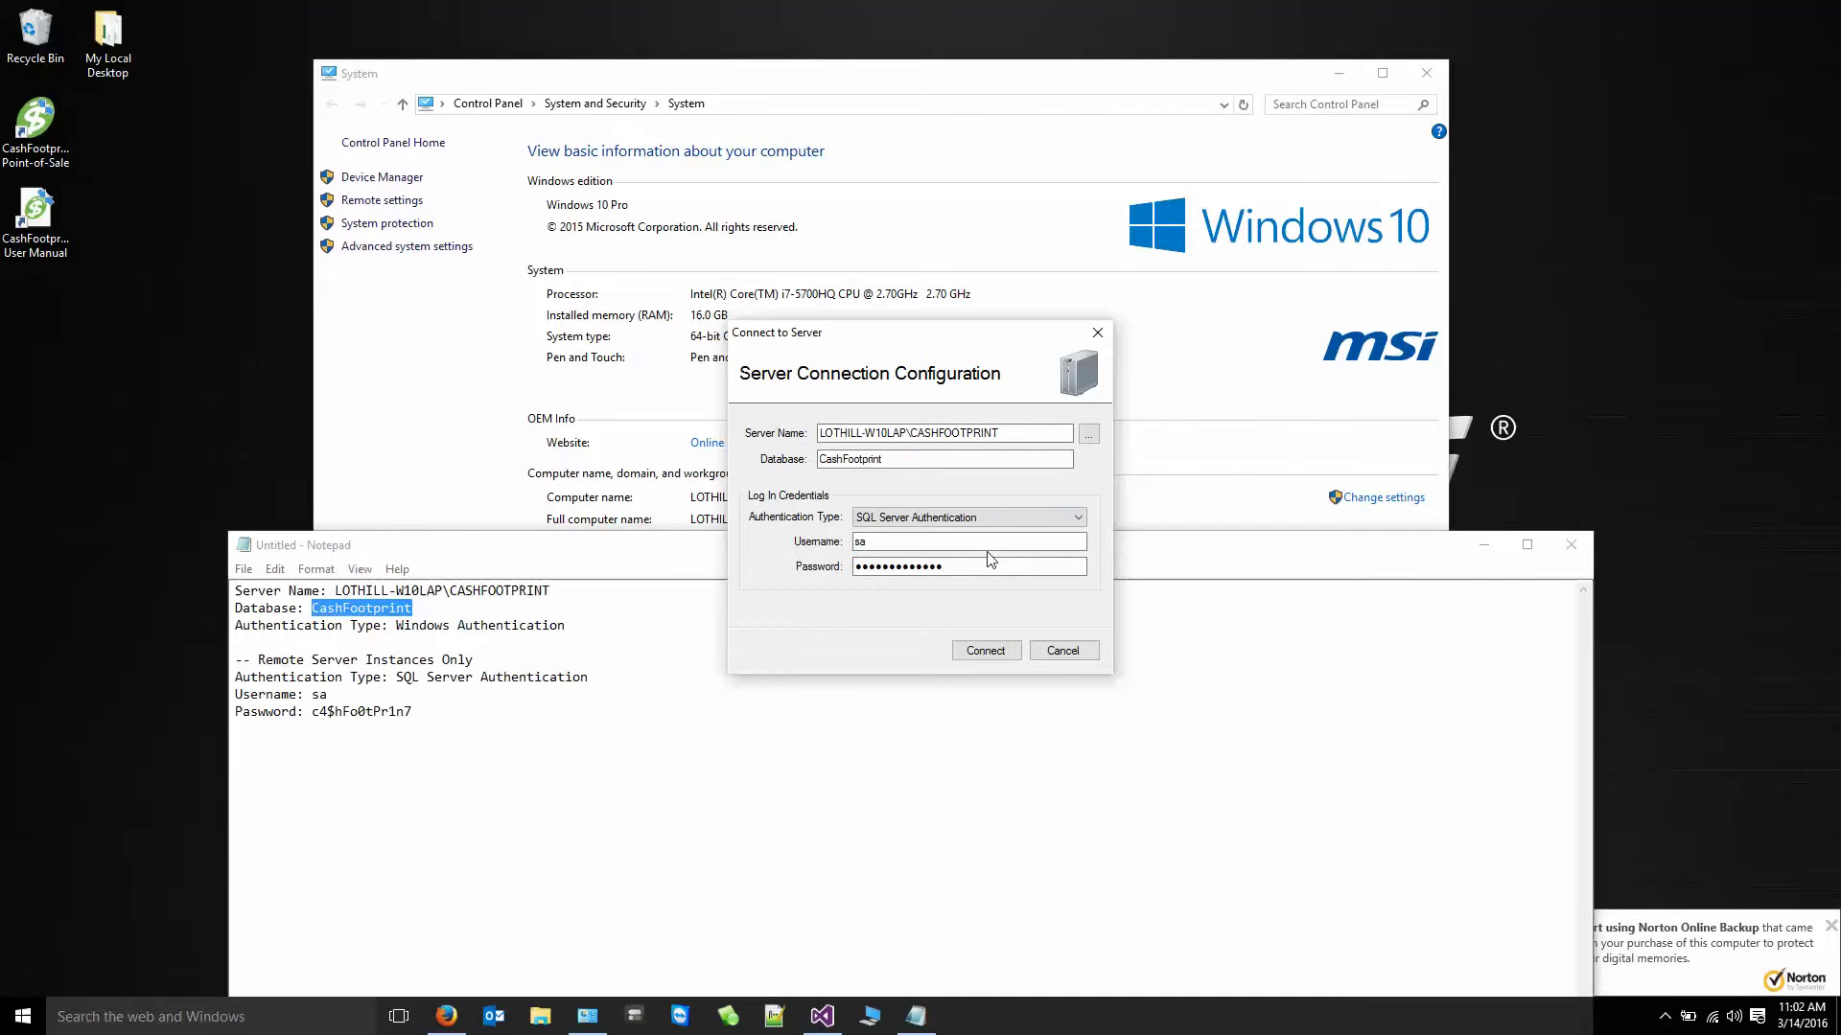
{"action": "key", "text": "Tab"}
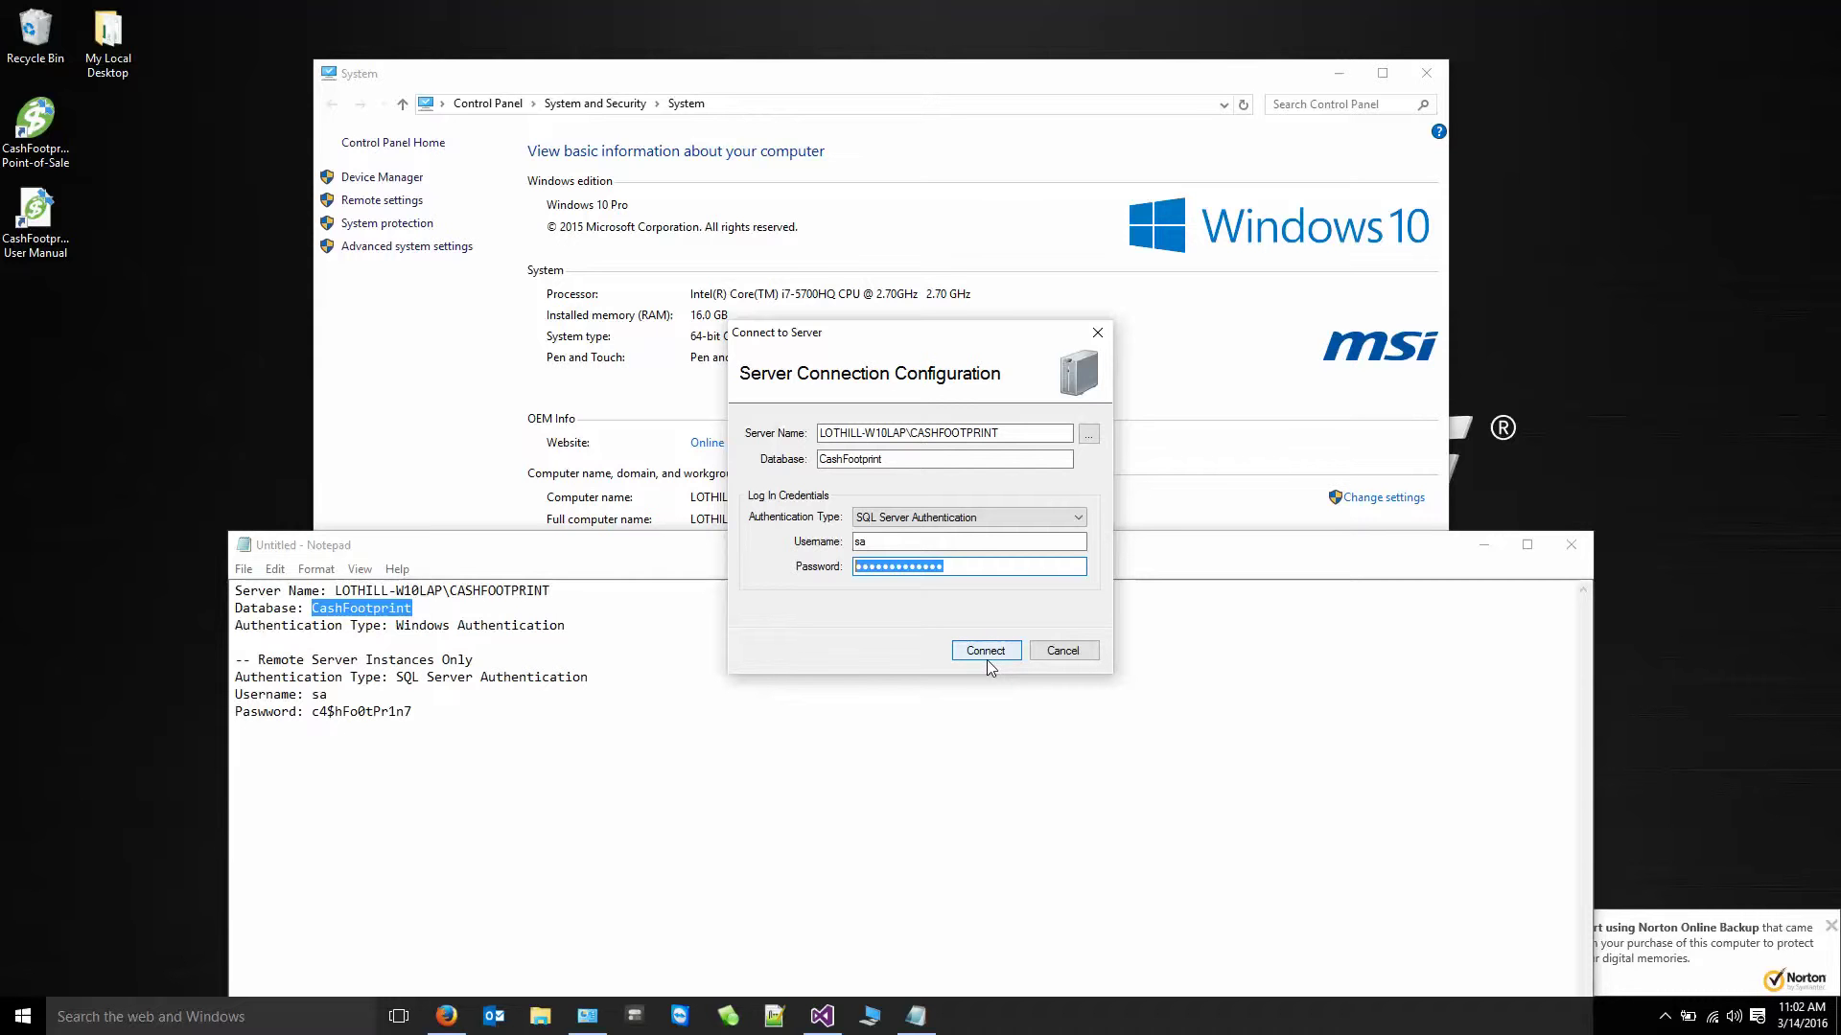
{"action": "left_click", "coordinate": [1007, 519]}
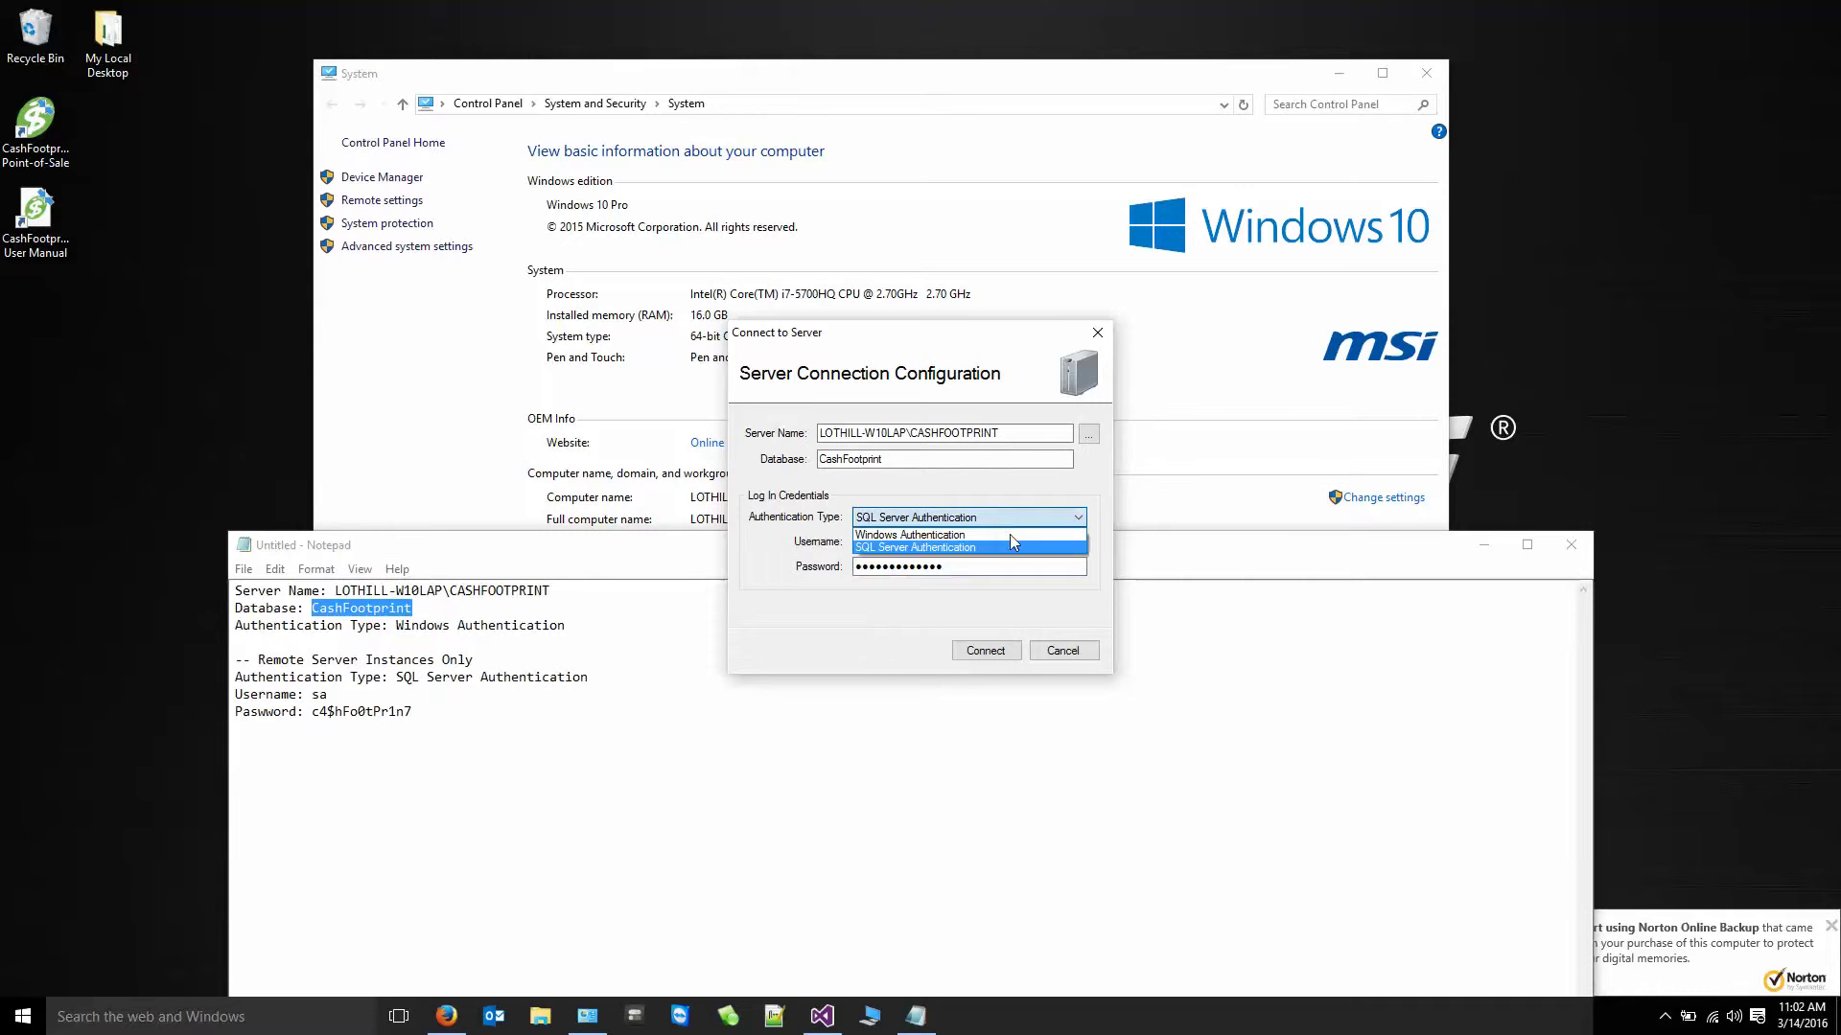
{"action": "left_click", "coordinate": [1066, 652]}
{"action": "left_click", "coordinate": [1069, 650]}
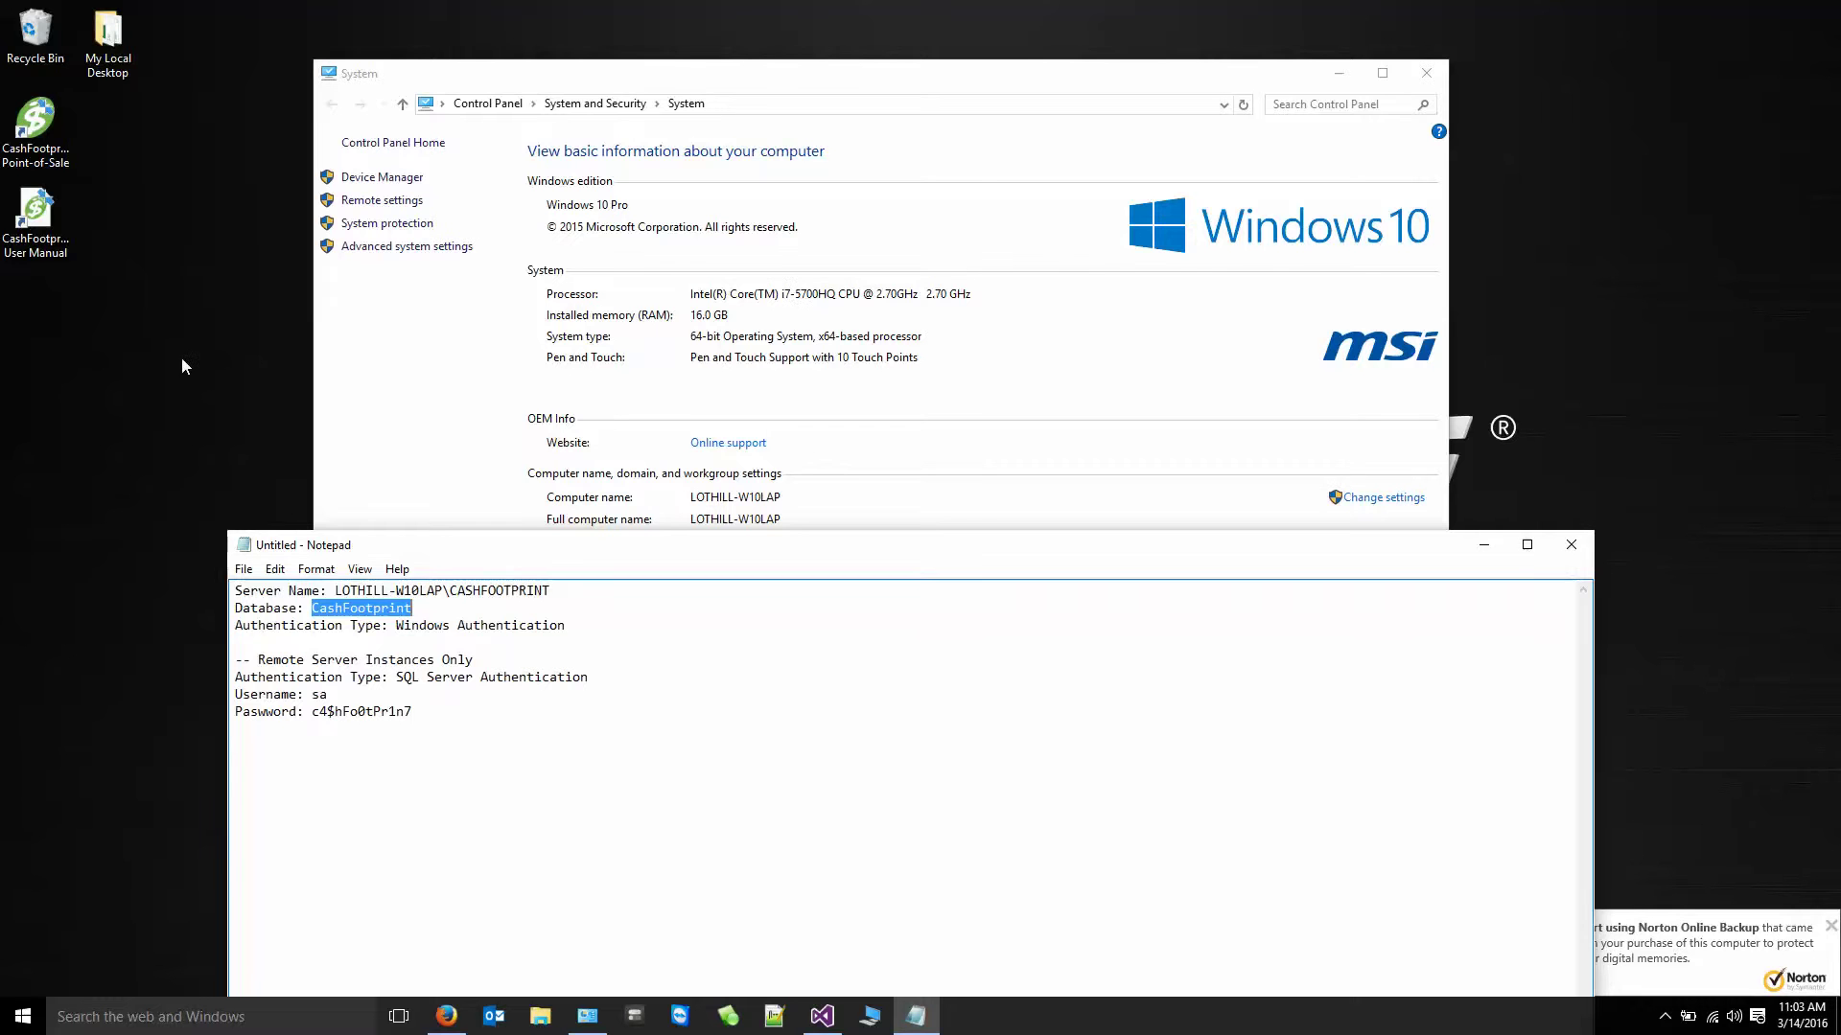
- Launch CashFootprint Point-of-Sale from its desktop icon and bring the Notepad connection notes forward
{"action": "double_click", "coordinate": [34, 125]}
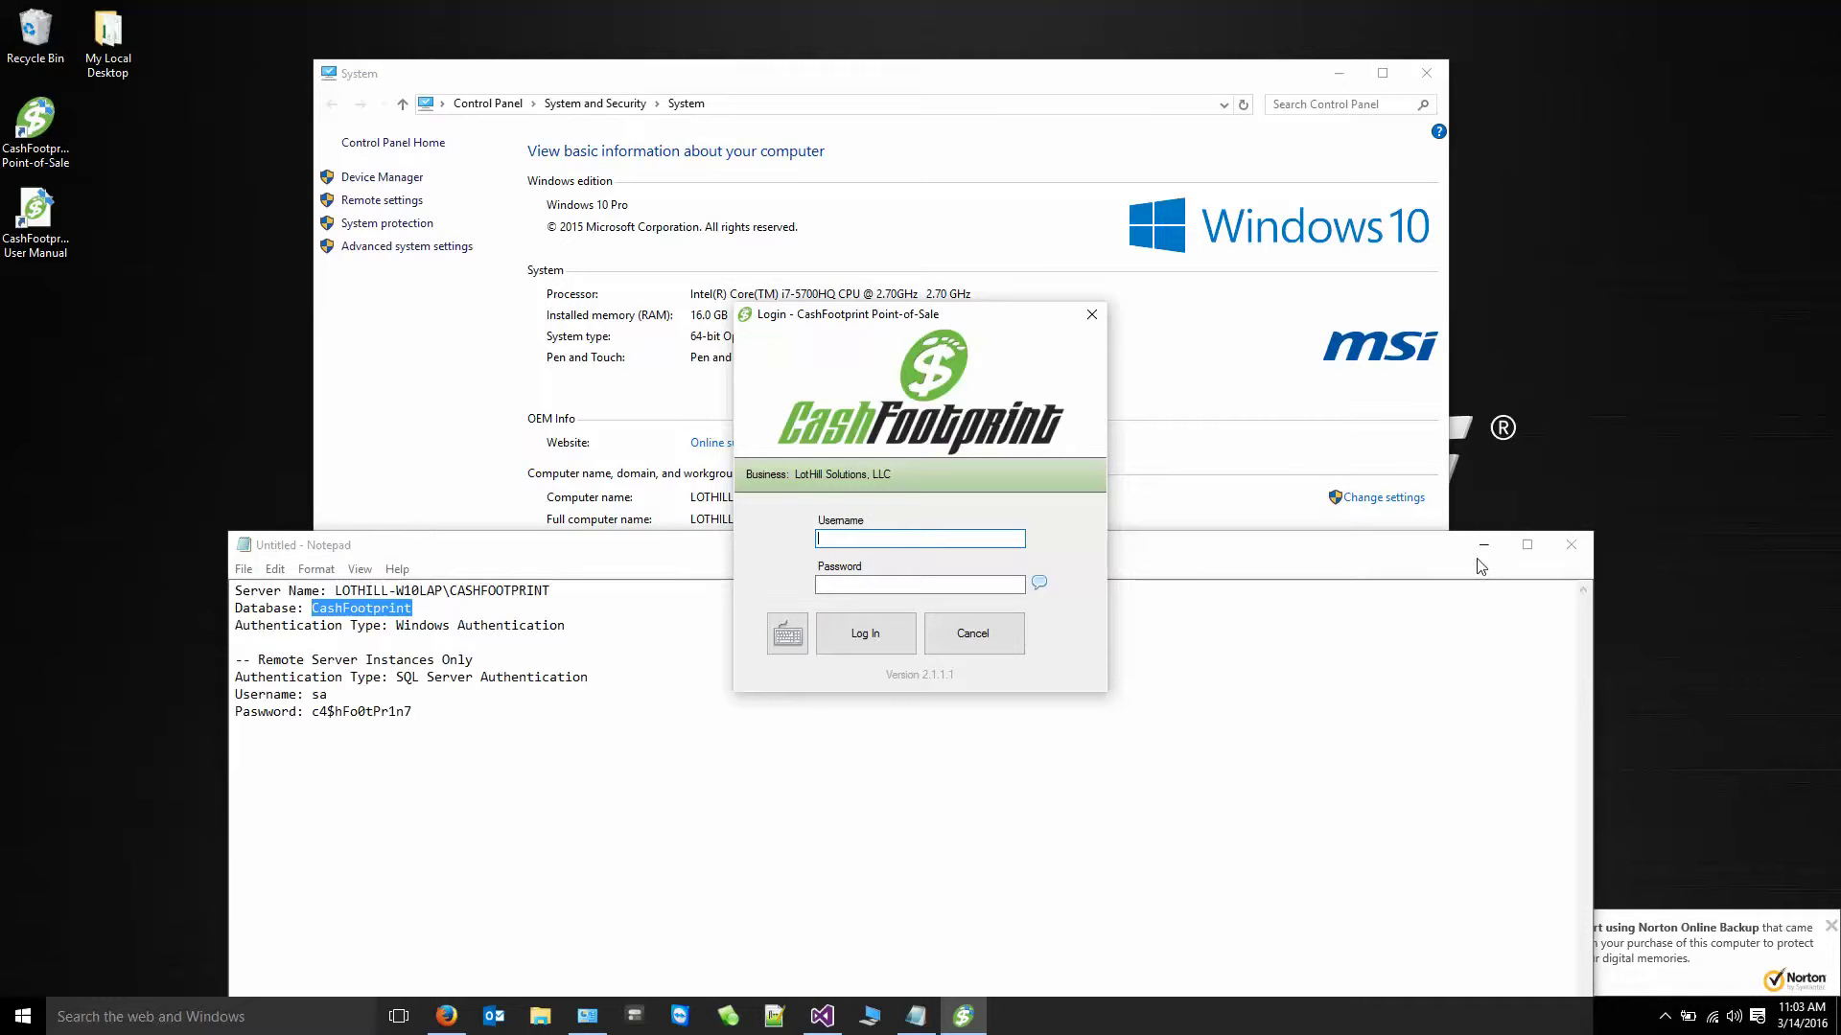
{"action": "left_click", "coordinate": [1545, 552]}
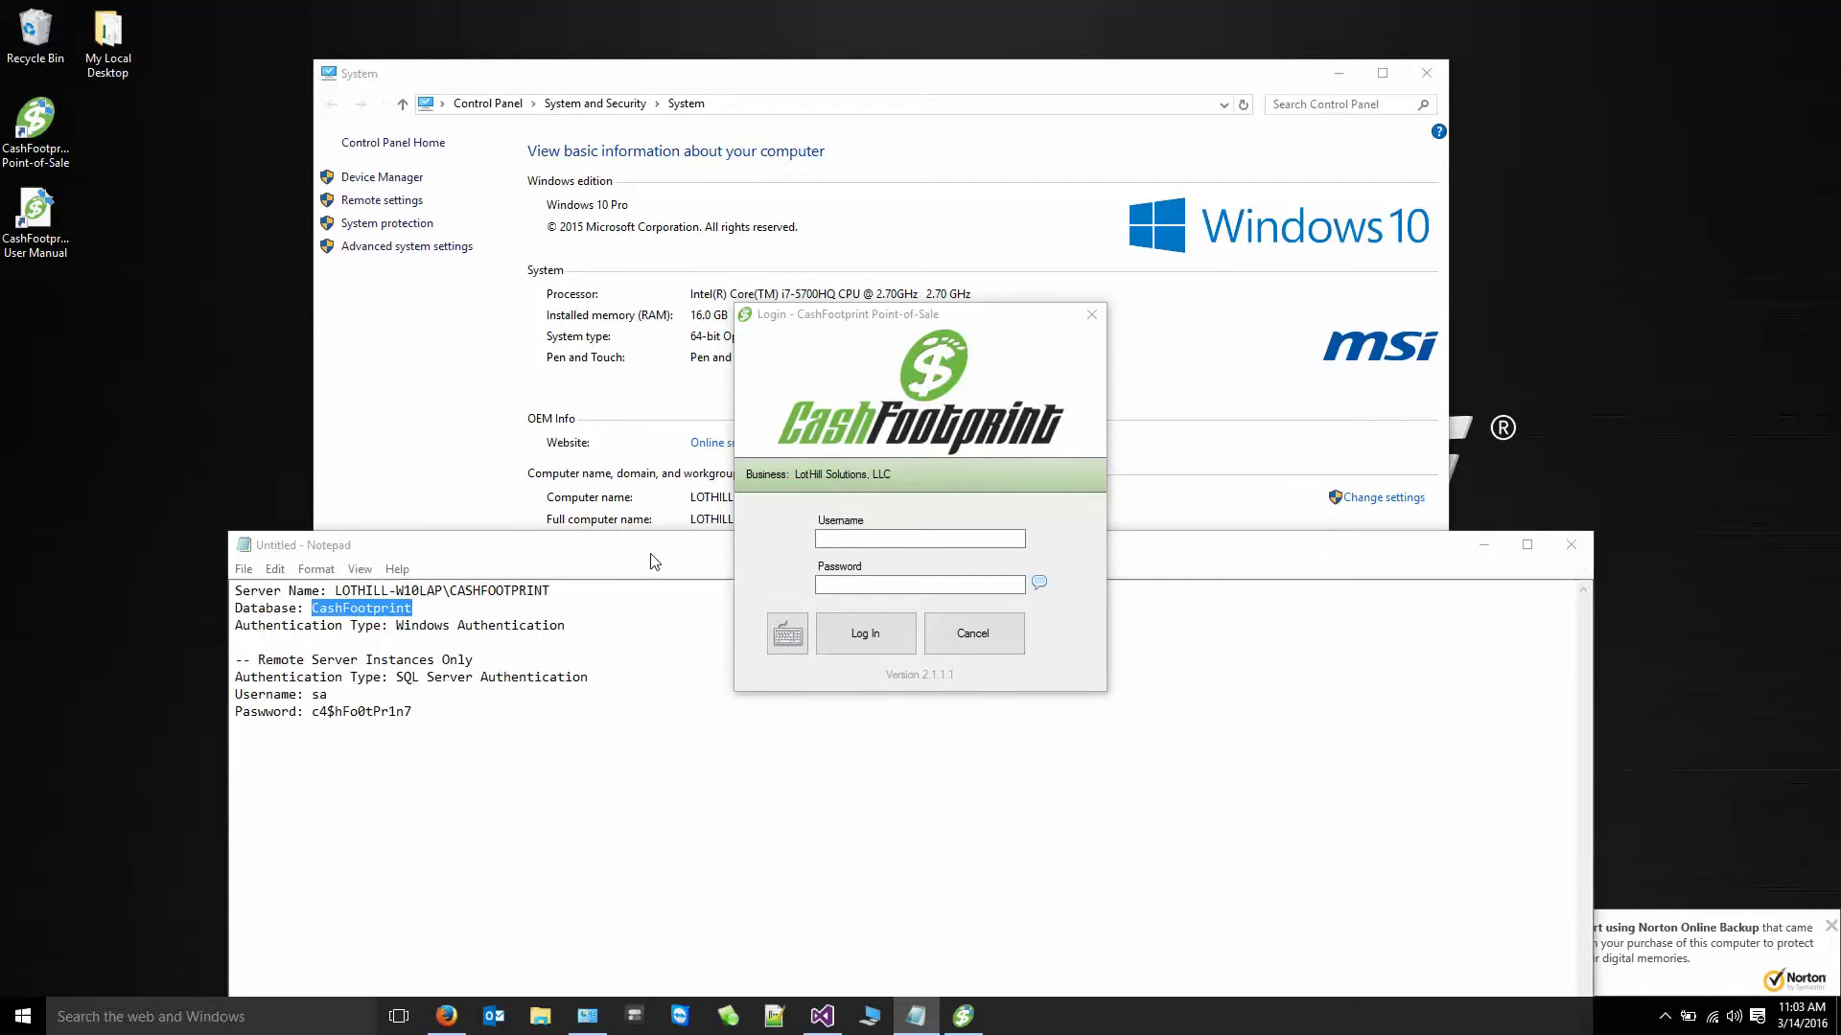